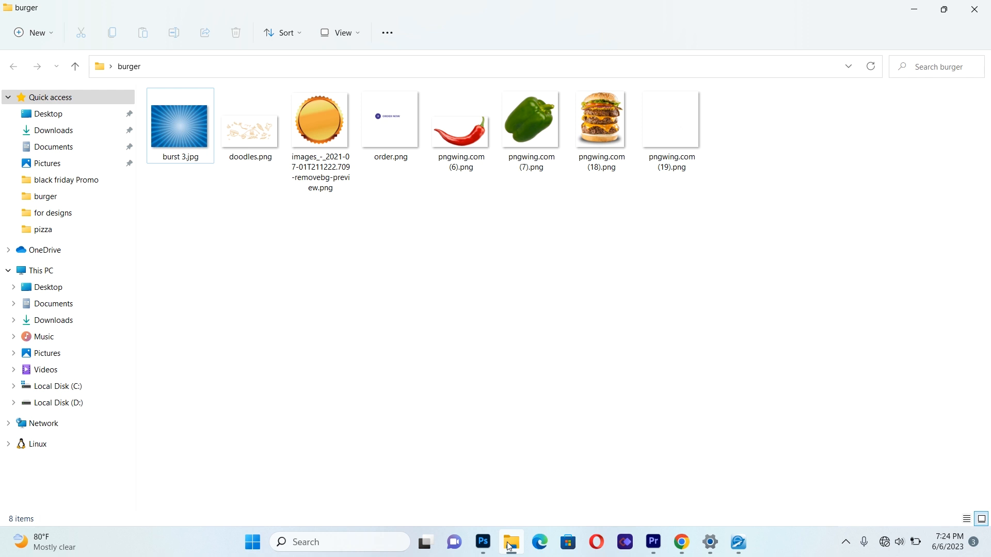
Step: Switch to Photoshop and start a new document with a width and height of 1100 pixels
left_click(511, 543)
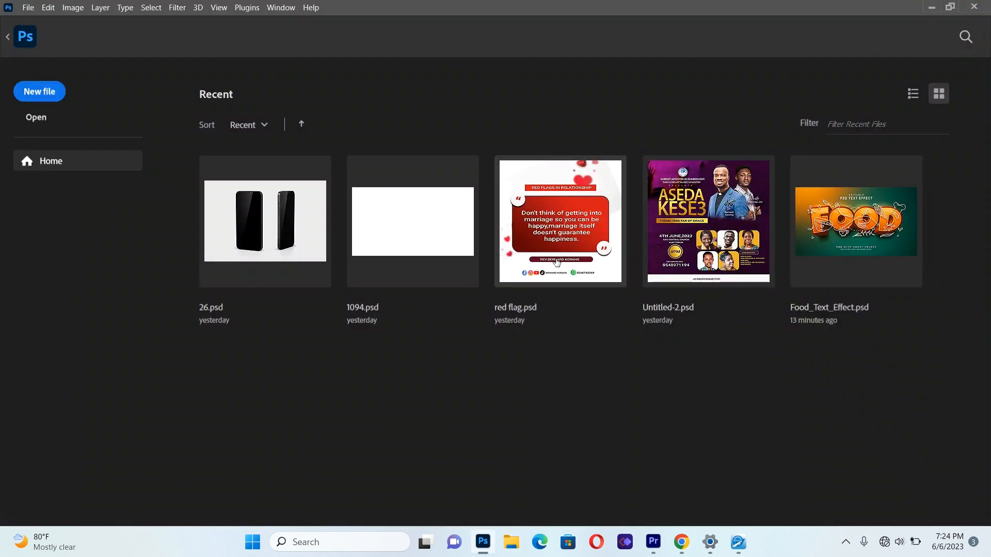
left_click(25, 99)
left_click(658, 142)
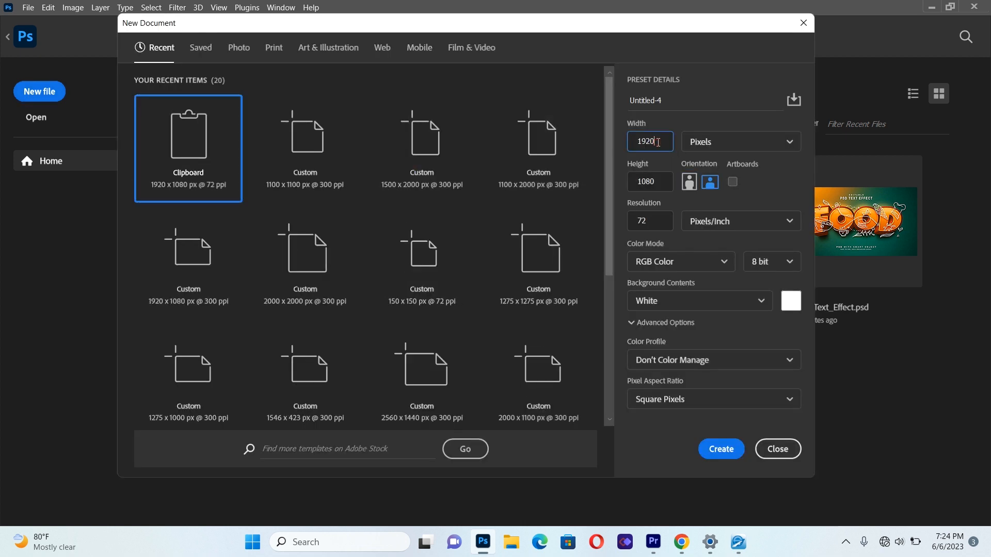
key("BackSpace")
key("BackSpace")
key("BackSpace")
key("BackSpace")
type("1100")
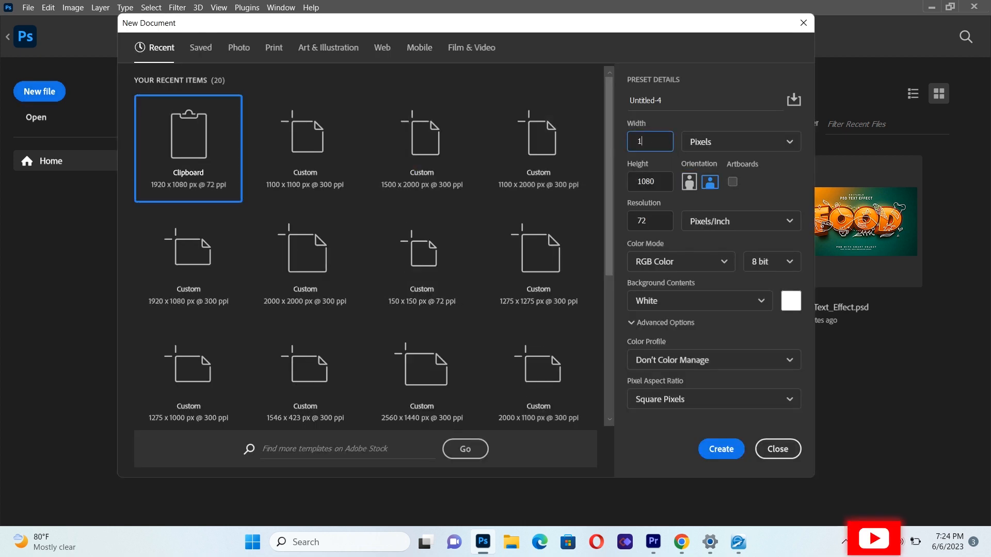
left_click(661, 182)
key("BackSpace")
key("BackSpace")
key("BackSpace")
Step: Set the new document's resolution to 300 pixels/inch and create it
key("BackSpace")
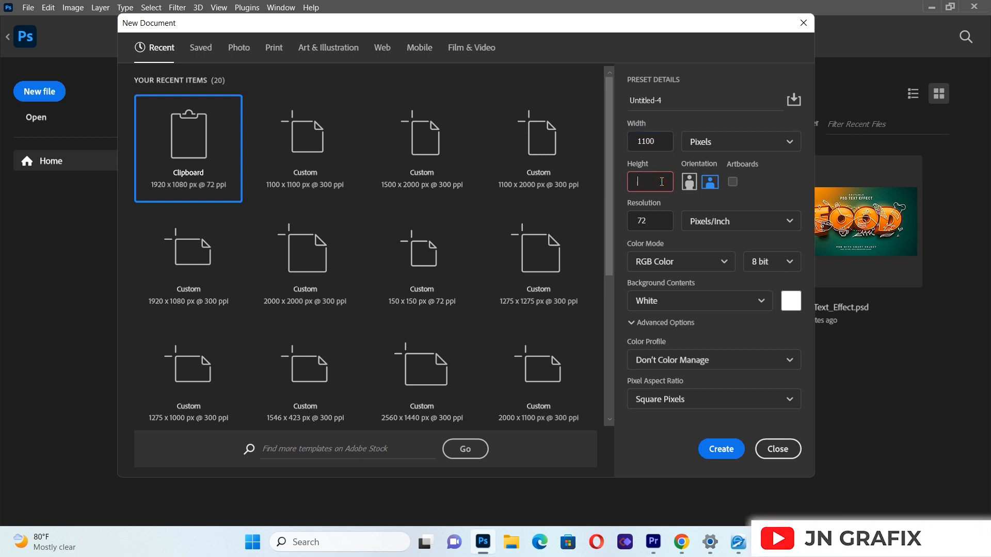
type("1100")
left_click(656, 223)
key("BackSpace")
key("BackSpace")
type("300")
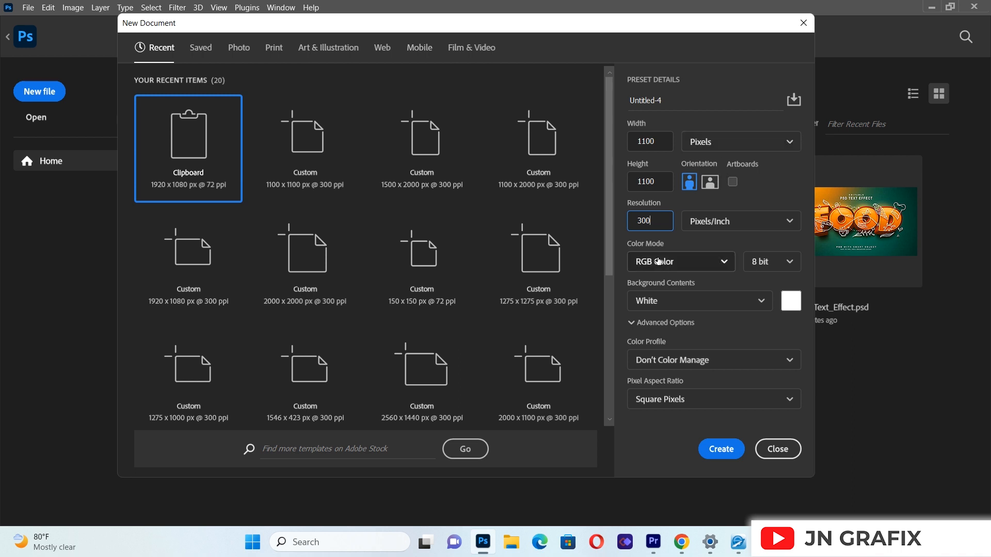
left_click(717, 449)
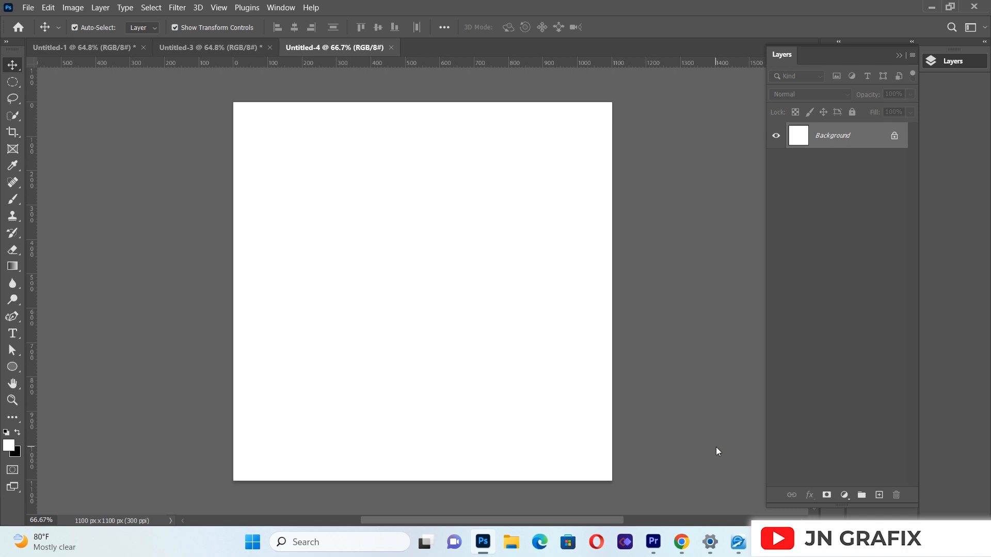
Step: Add a new guide layout with margins around the canvas and two columns
left_click(219, 9)
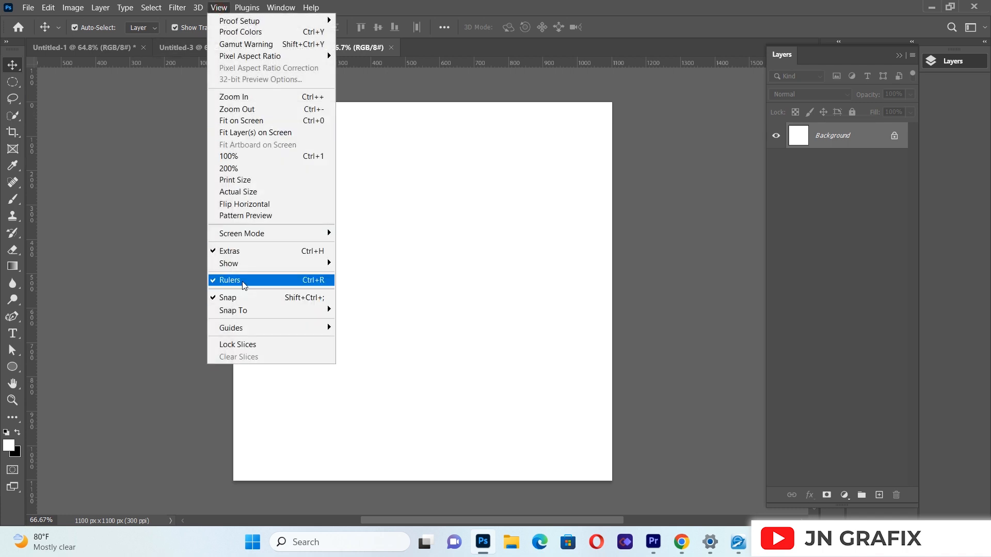
mouse_move(243, 331)
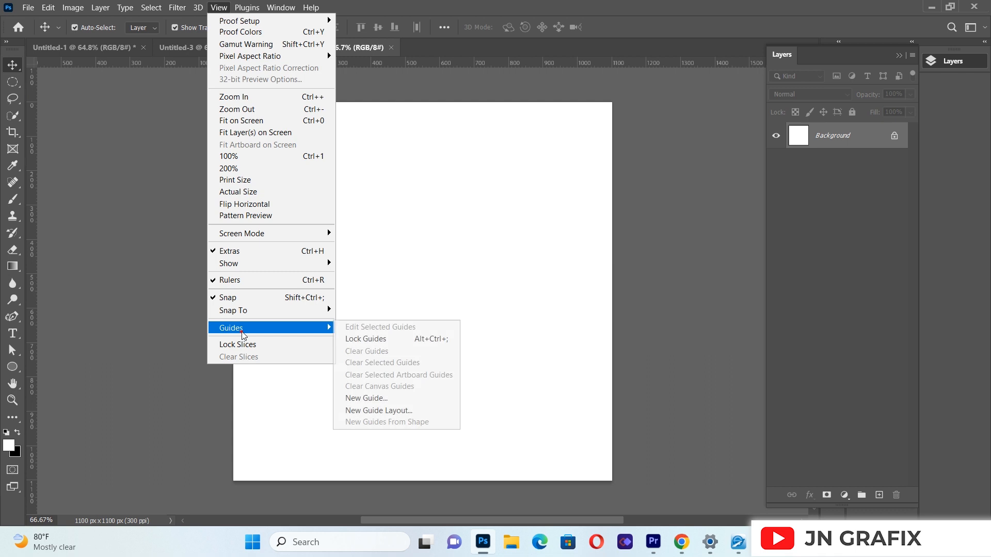
left_click(403, 411)
left_click(529, 220)
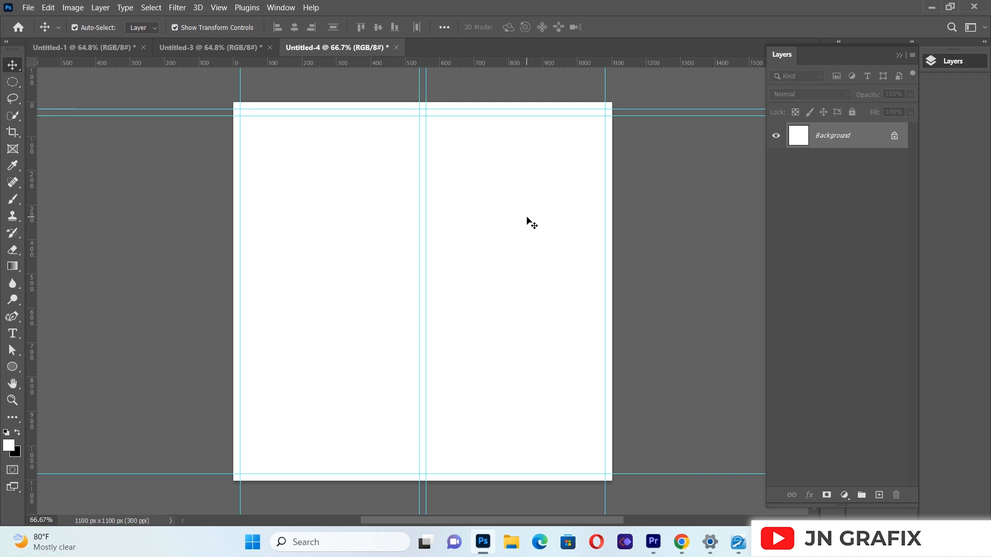
Step: Add a Solid Color fill layer above the background with the colour #b87204
left_click(844, 495)
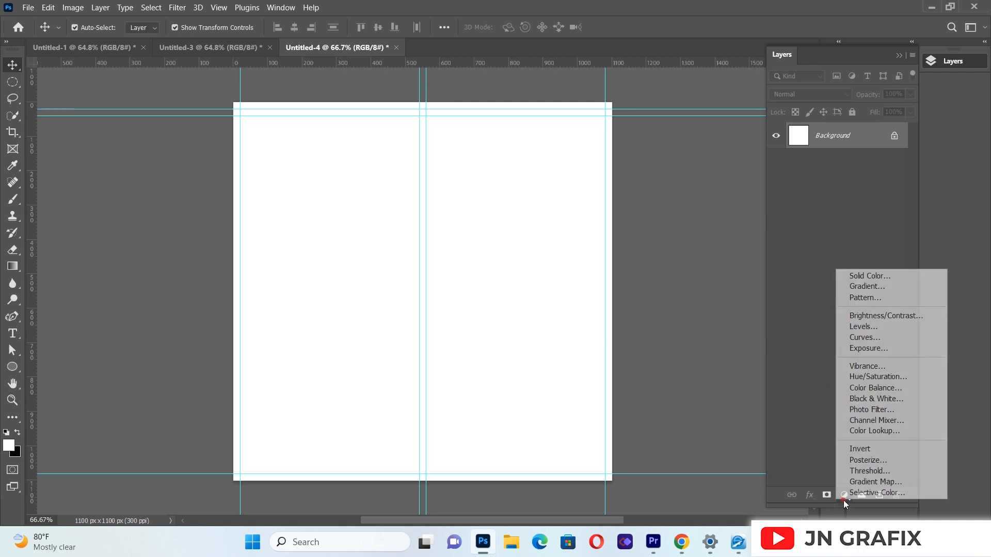
left_click(879, 278)
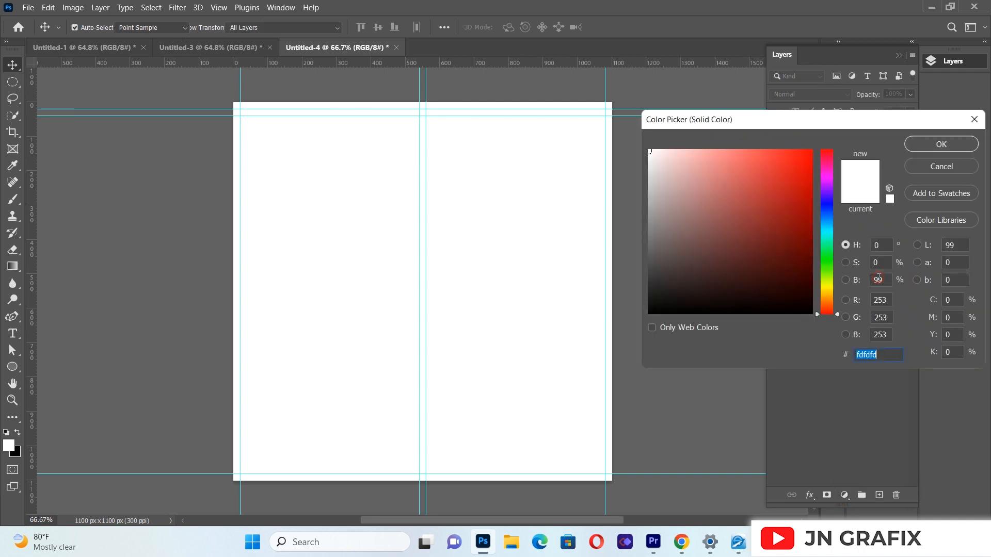
key("BackSpace")
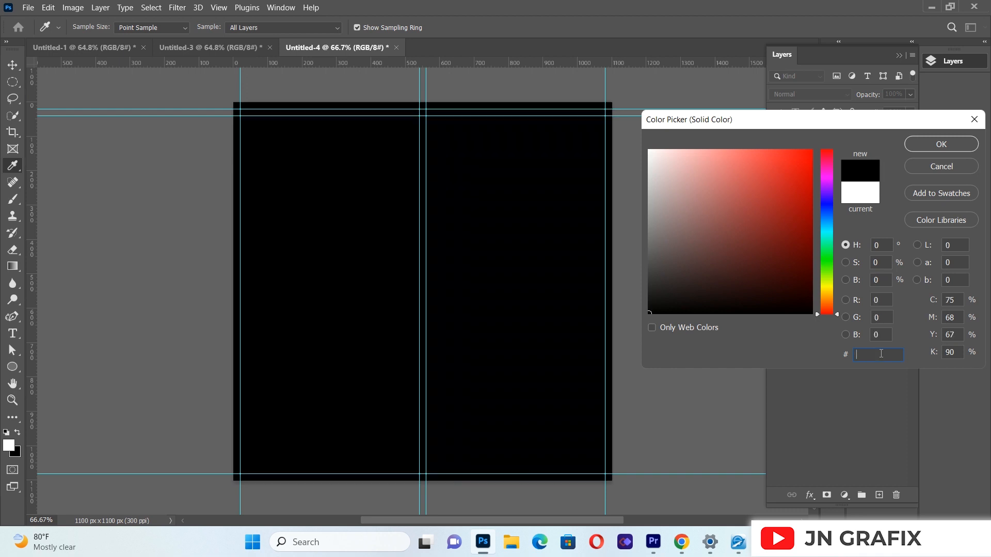
type("b87")
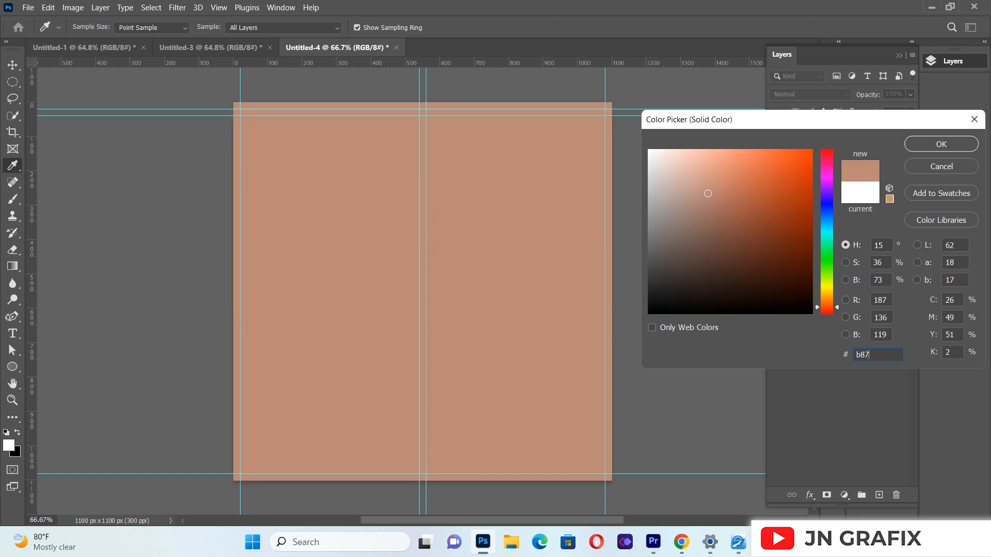
type("20")
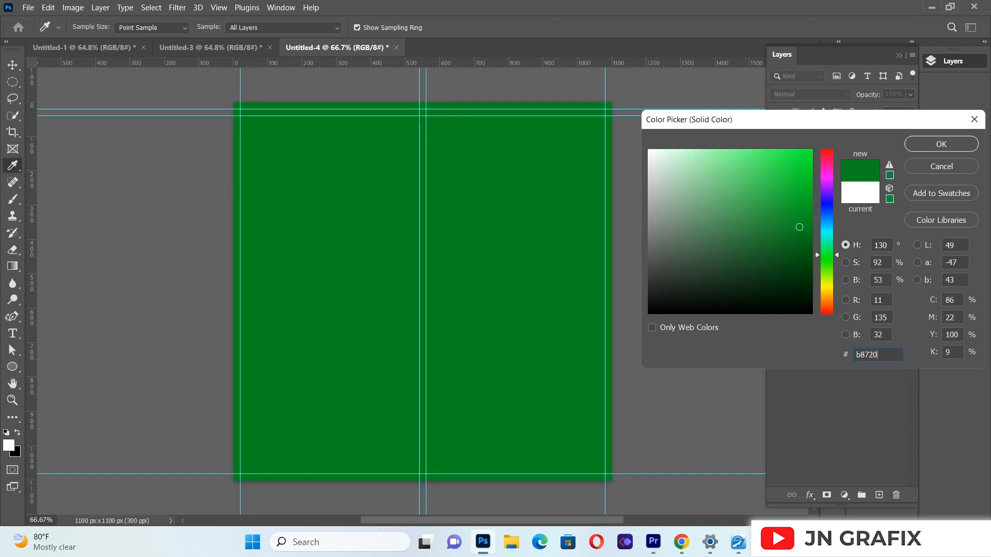
type("4")
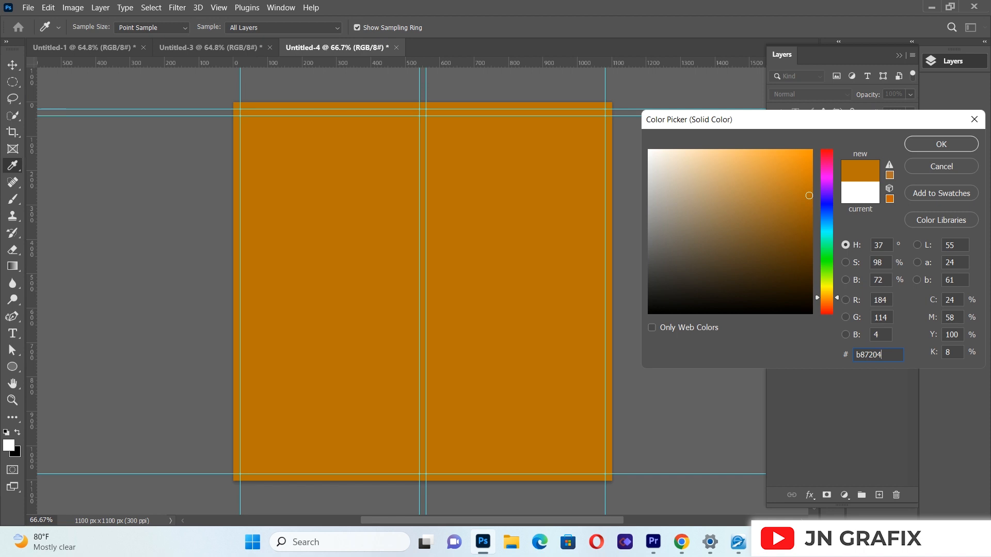
key("Return")
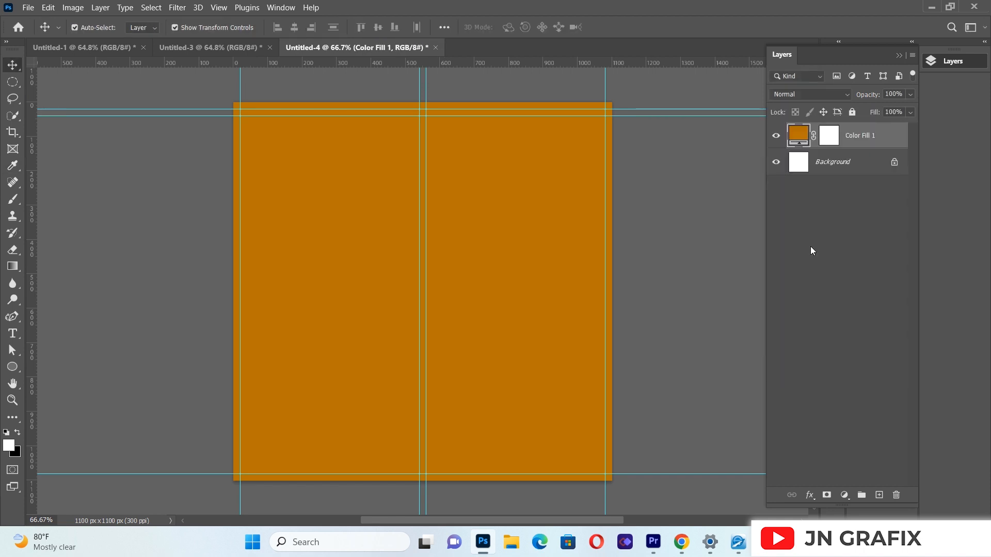
Step: Set the foreground colour to #f8a937
left_click(12, 447)
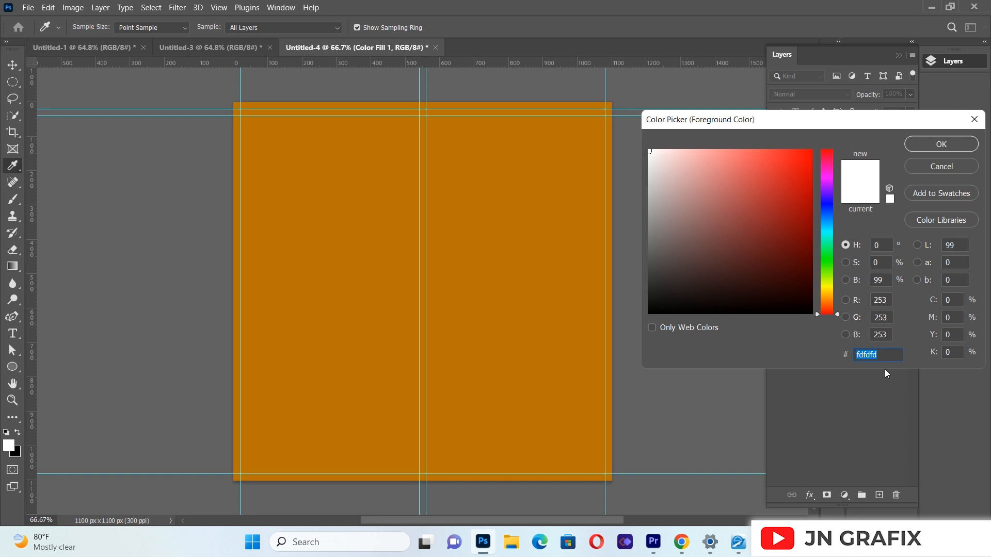
key("BackSpace")
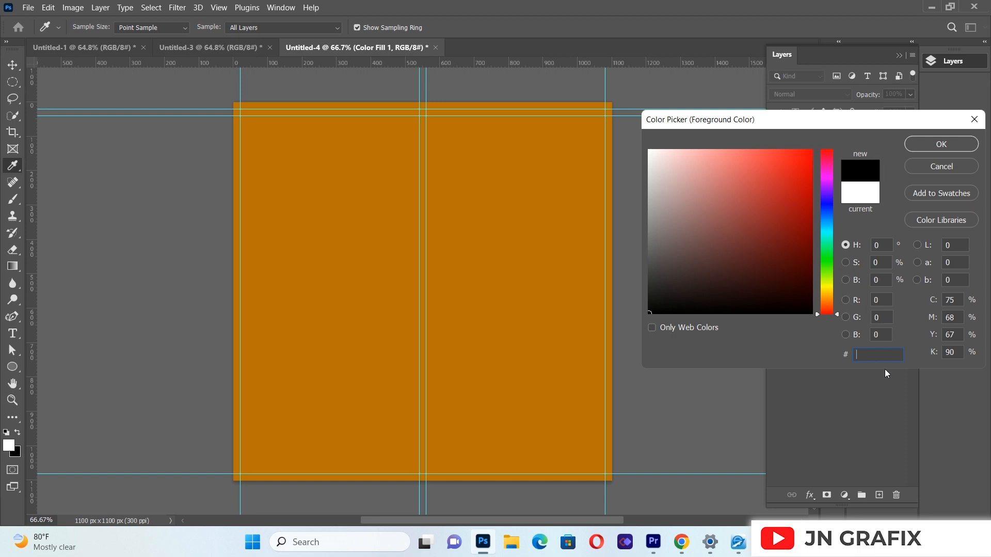
type("f8")
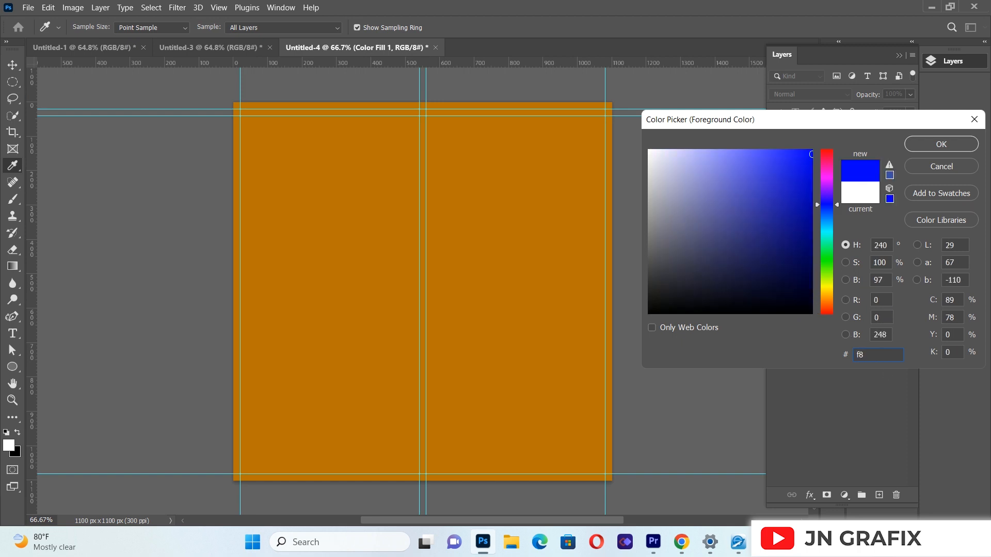
type("a937")
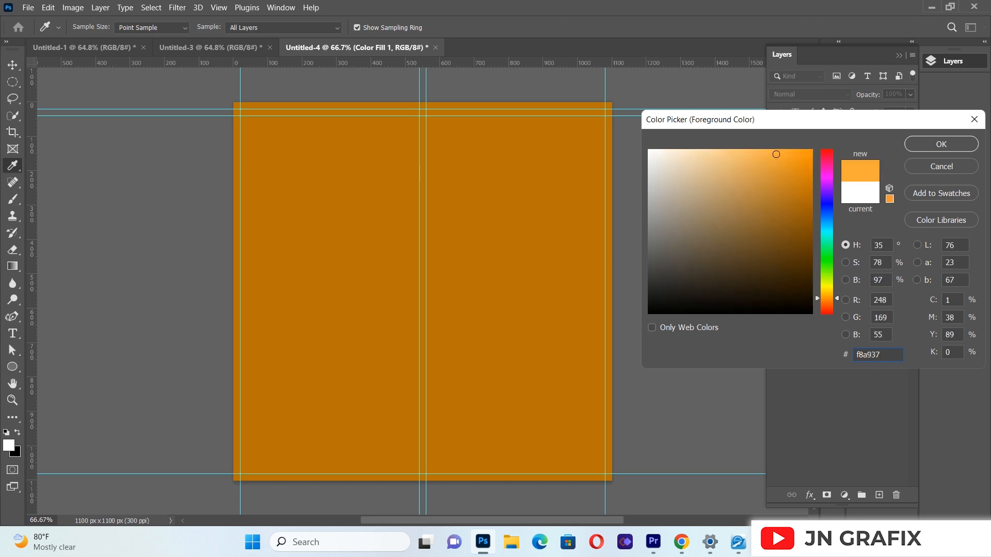
left_click(936, 146)
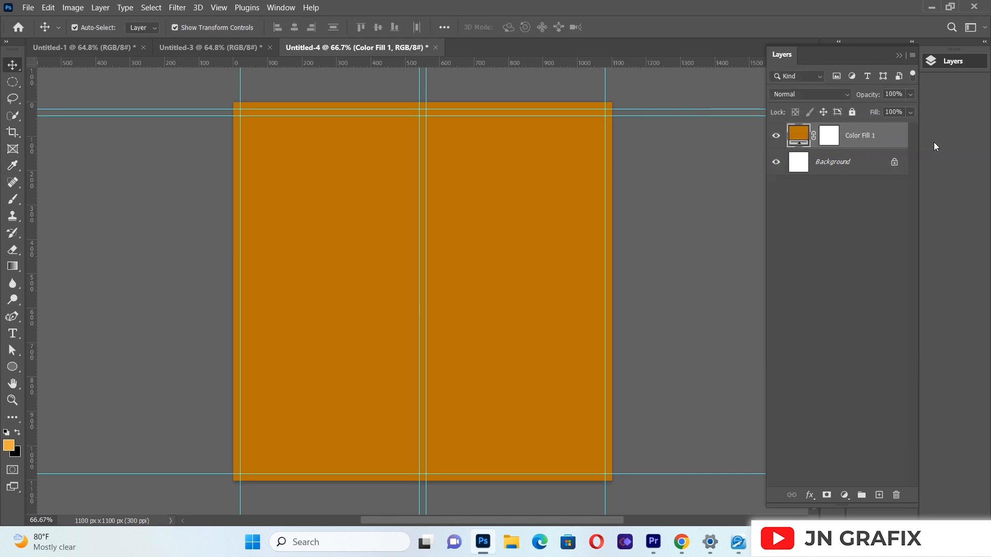
Step: Add a Radial Gradient Fill layer from the foreground colour to transparent, with the 100% opacity stop at location 41%
left_click(845, 495)
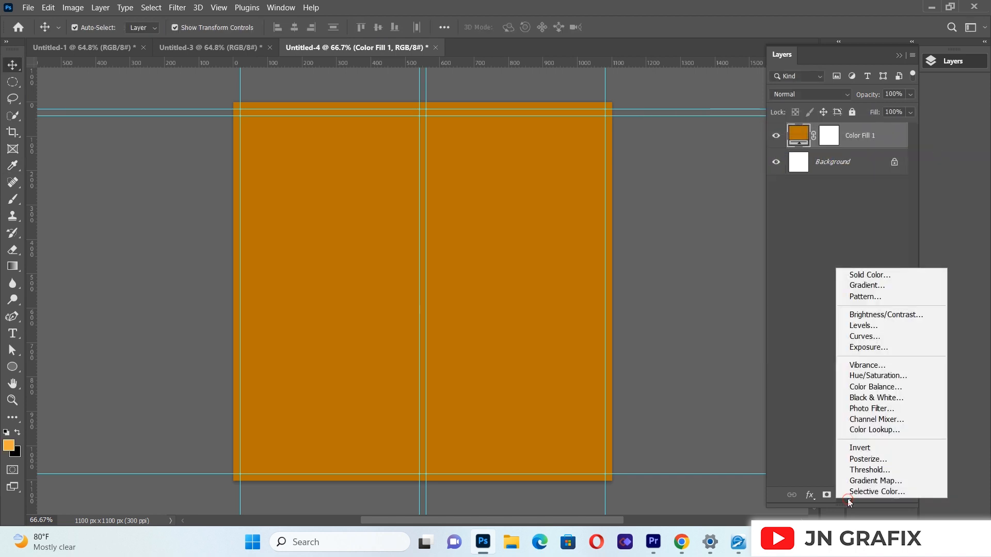
left_click(873, 286)
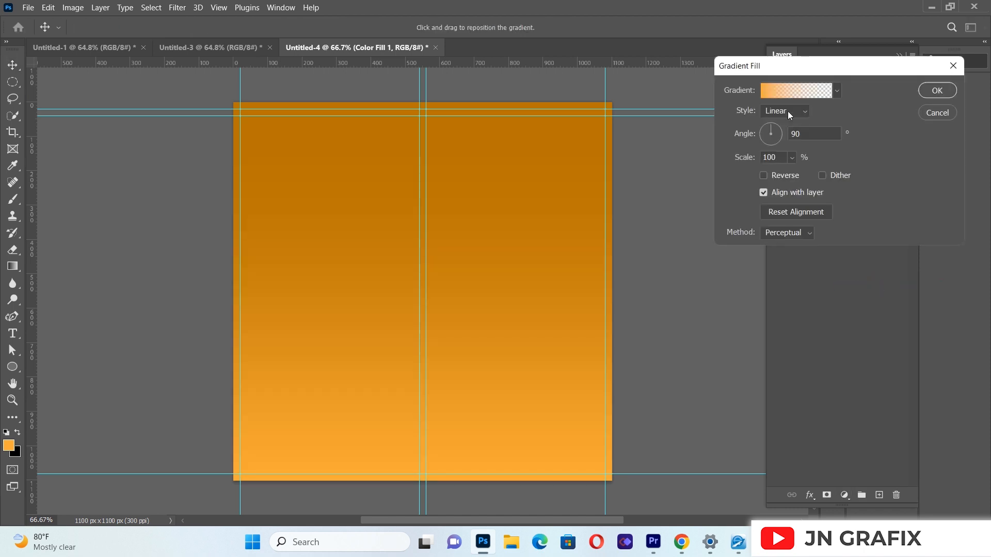
left_click(788, 110)
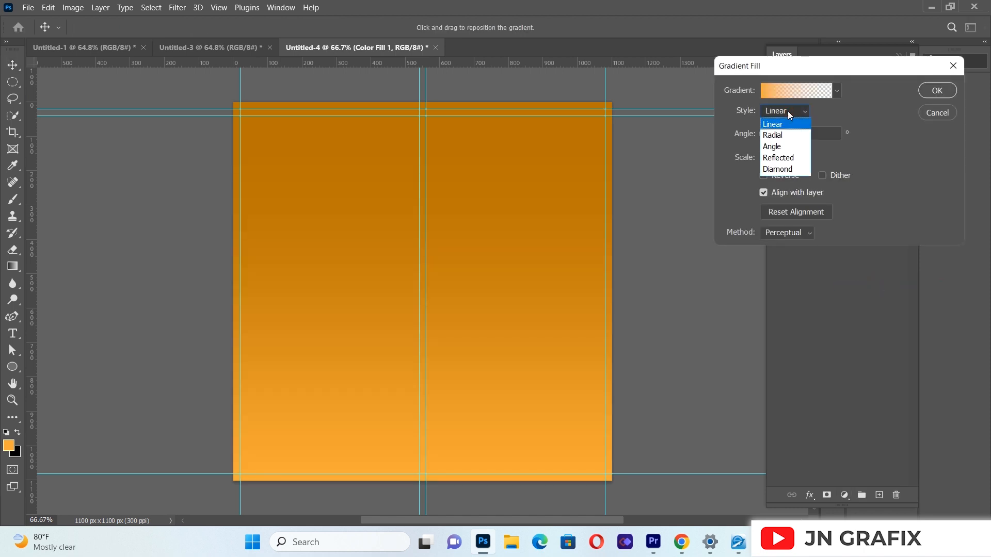
left_click(776, 135)
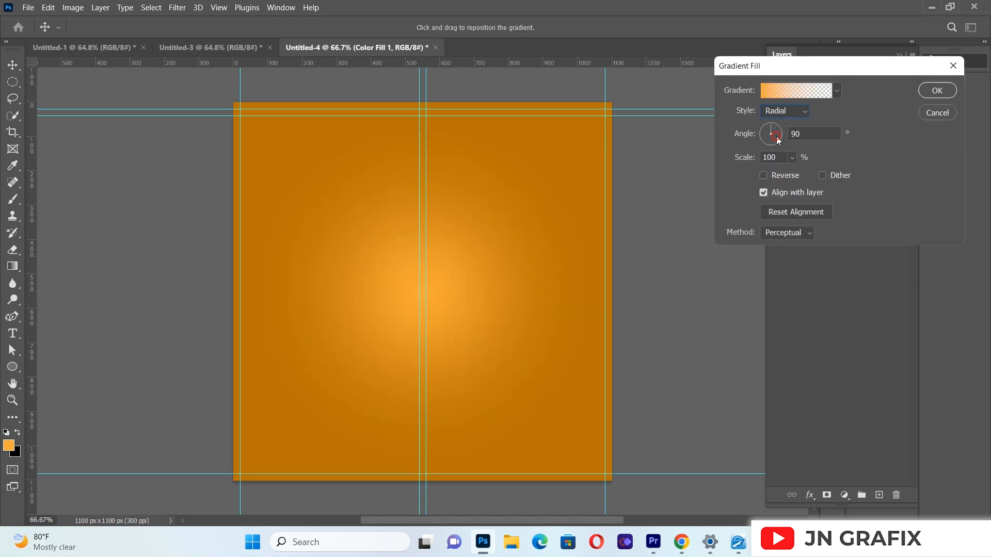
left_click(794, 93)
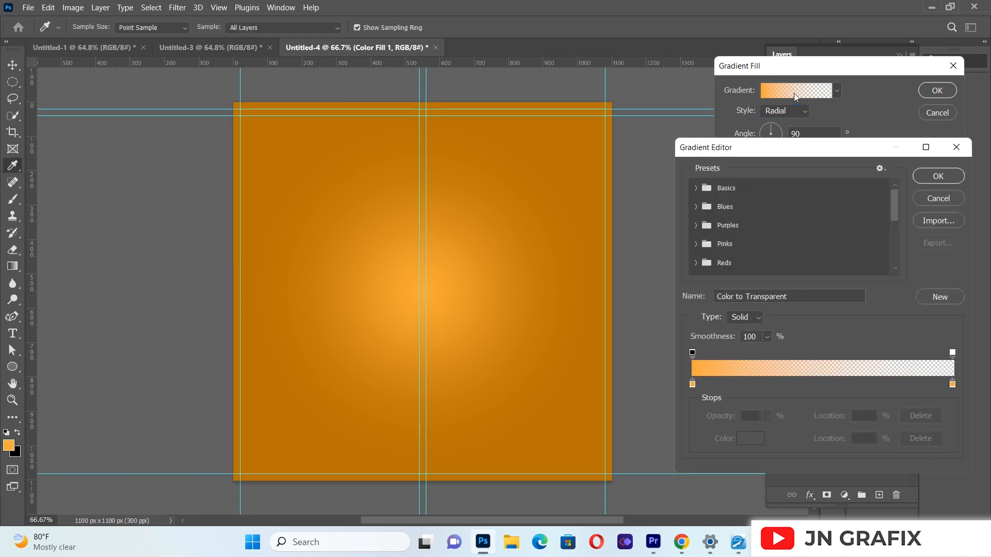
left_click_drag(693, 353, 800, 352)
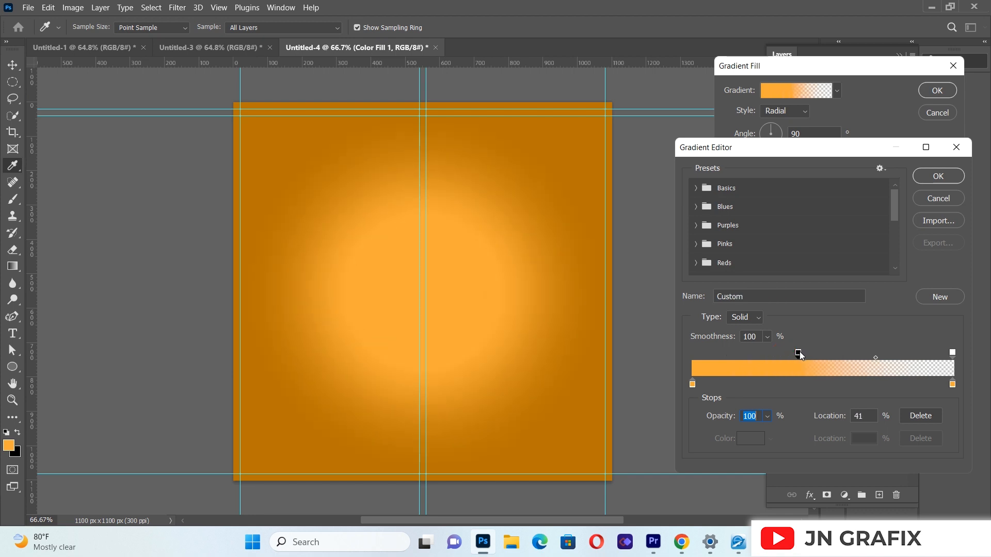
left_click(935, 177)
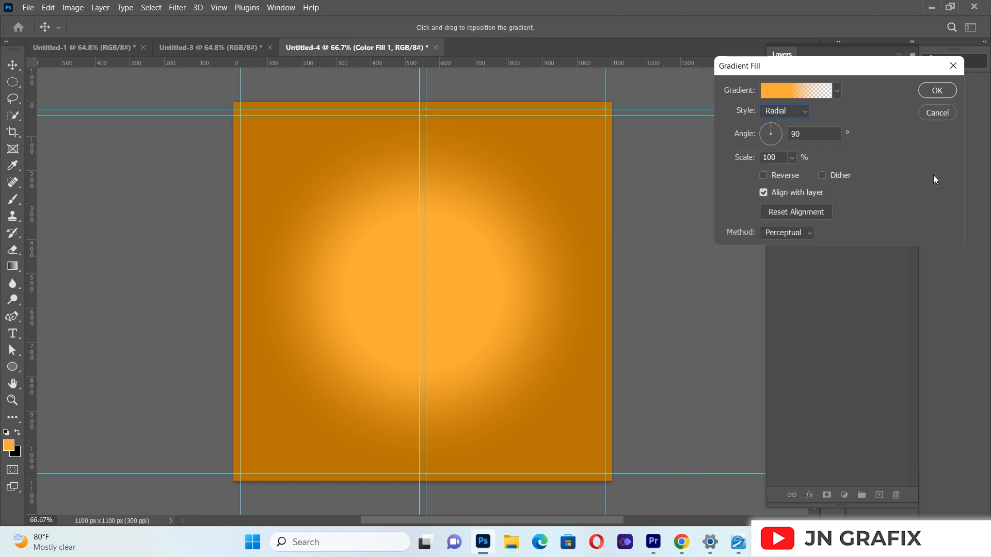
left_click(937, 91)
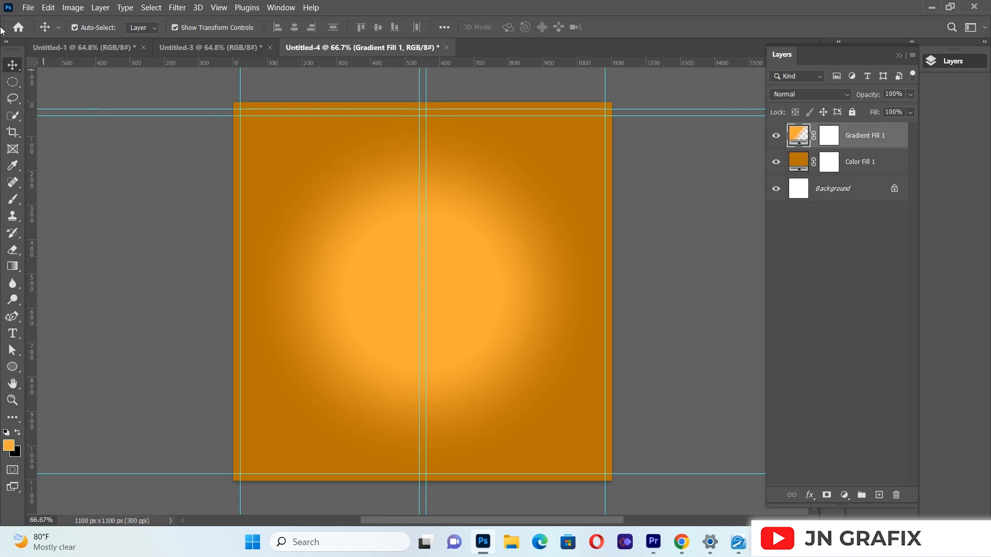
Step: Place burst 3.jpg from the burger folder as a linked image and scale it to cover the whole canvas
left_click(28, 7)
left_click(51, 253)
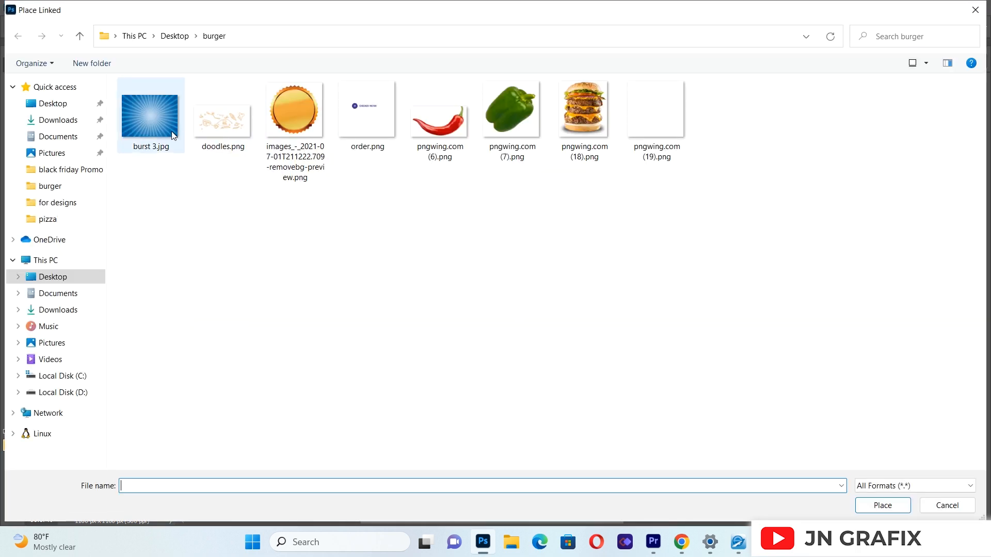
double_click(173, 136)
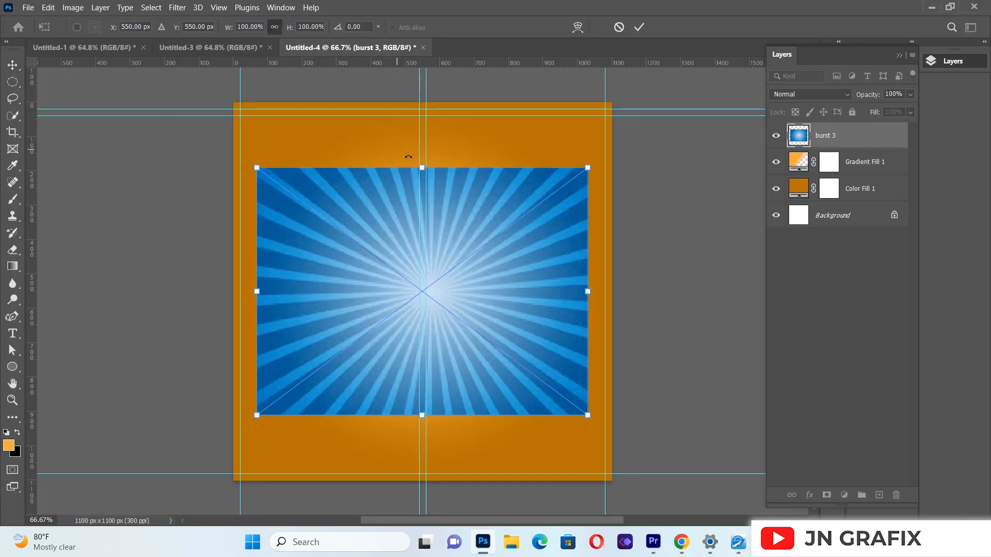
left_click_drag(422, 168, 428, 91)
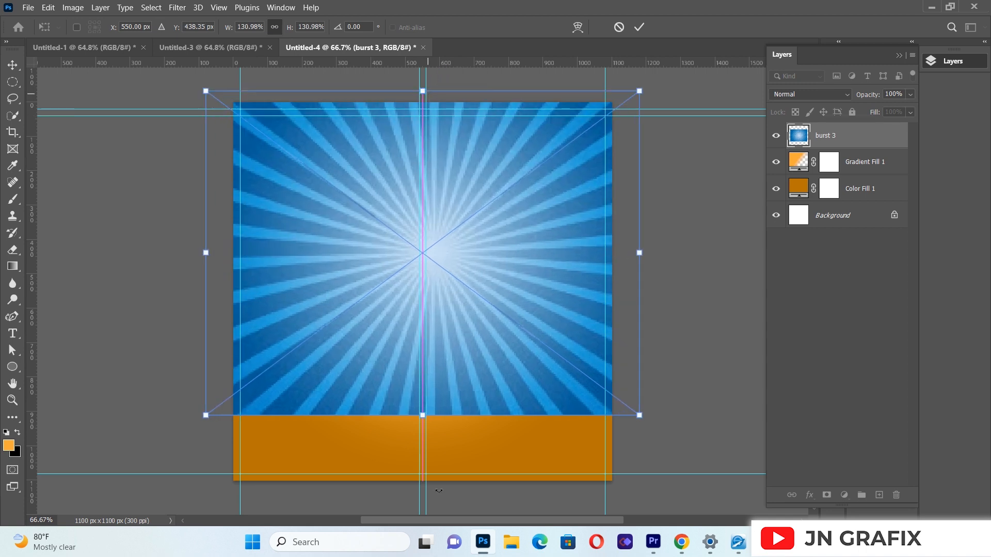
left_click_drag(422, 416, 423, 481)
key("Return")
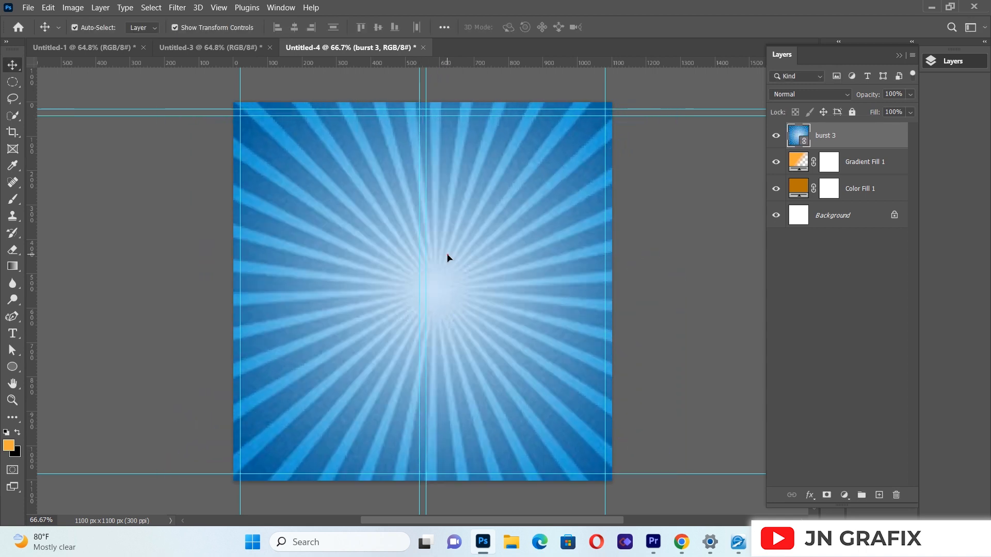
Step: Convert the burst 3 layer to greyscale with a Black & White adjustment using the Default preset
key("ctrl")
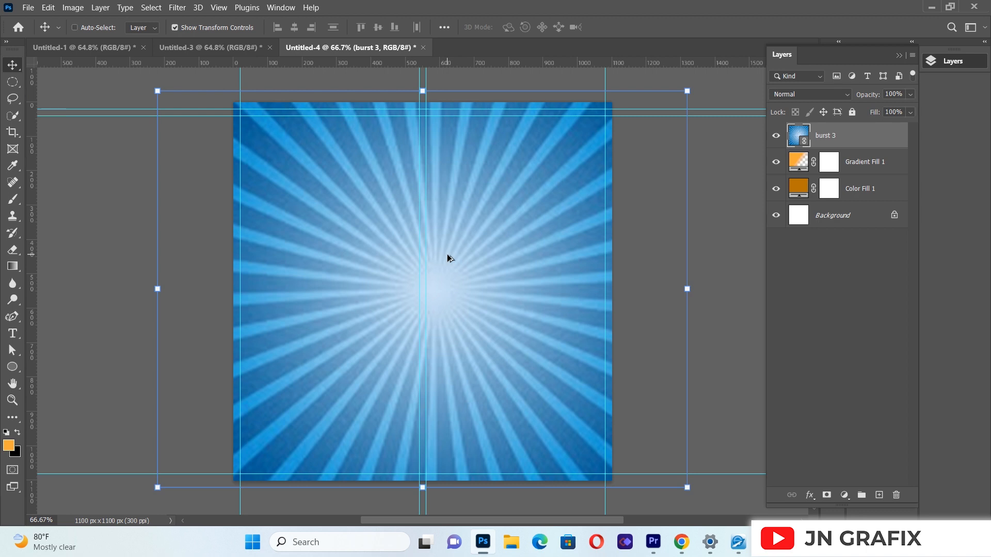
key("ctrl+alt+shift+b")
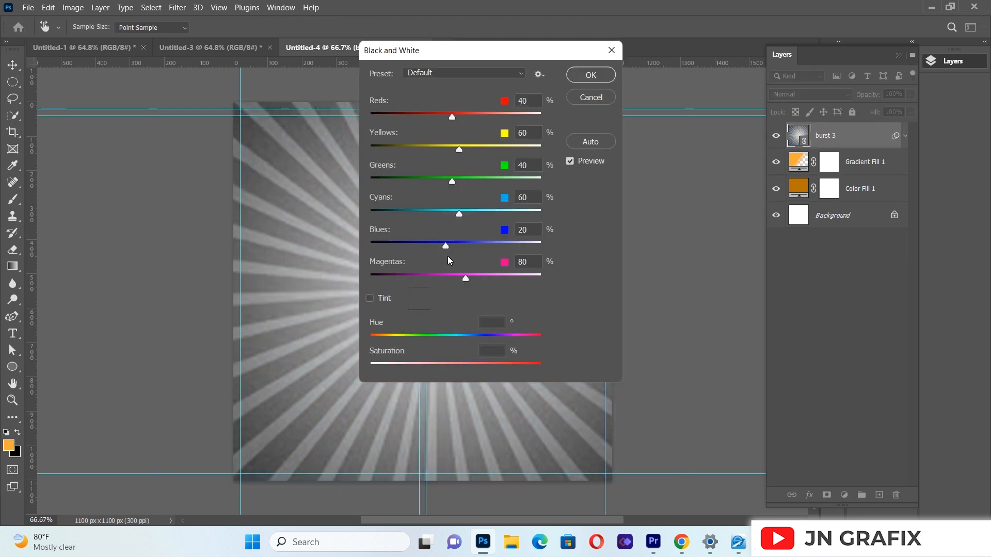
left_click(589, 78)
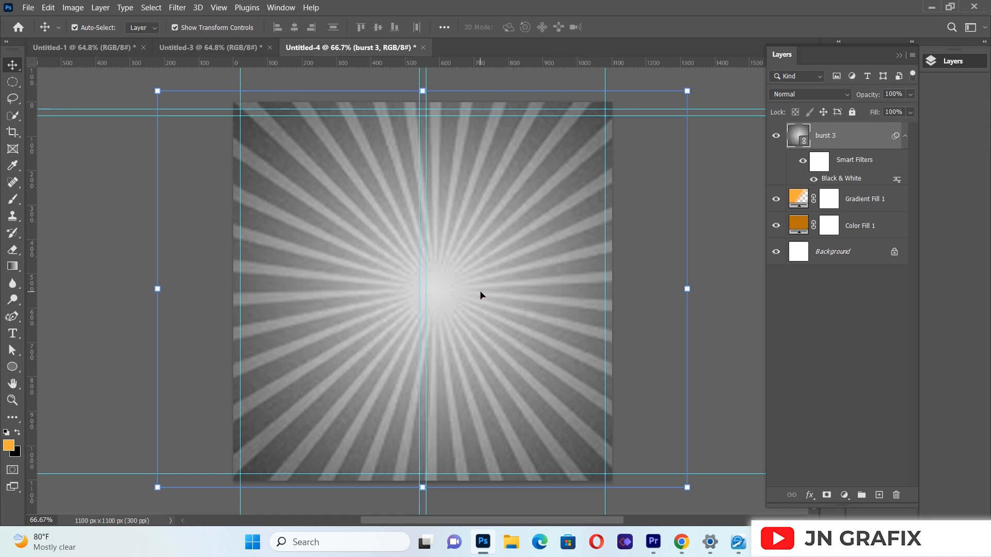
Step: Set the burst 3 layer's blend mode to Screen and nudge it left so its rays centre on the canvas
left_click(820, 97)
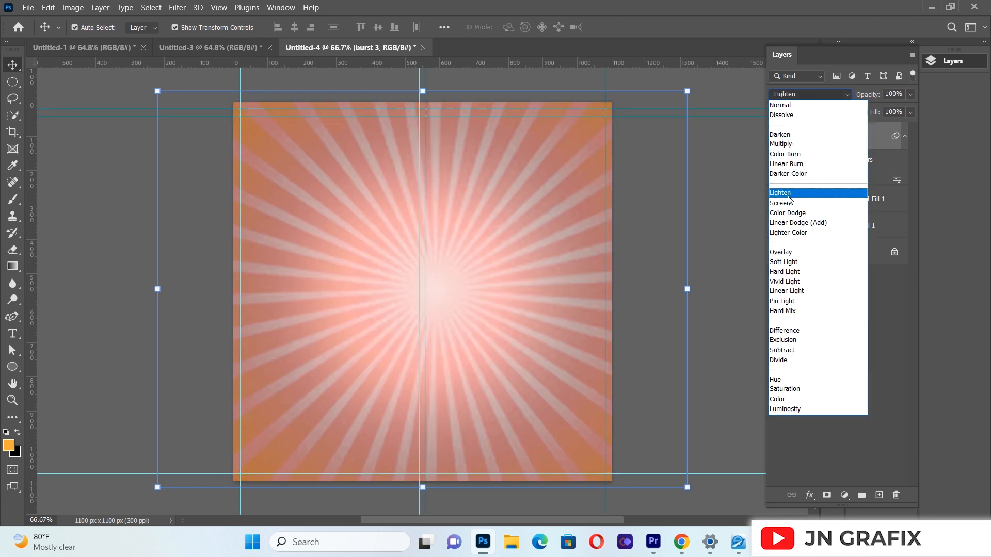
left_click(787, 203)
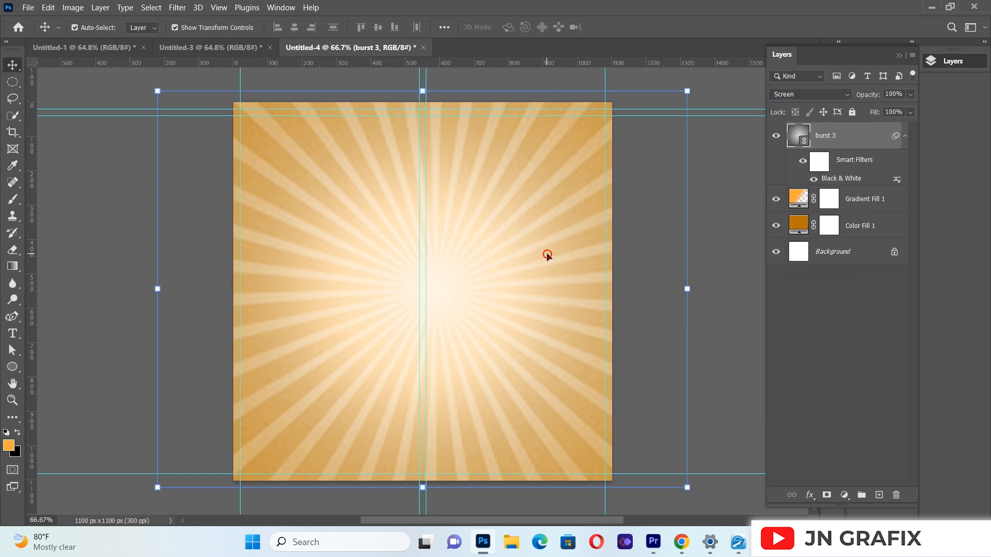
key("Left")
key("Left")
key("Left")
key("Left")
key("Left")
key("Left")
key("Left")
key("Left")
key("Left")
key("Left")
key("Left")
key("Left")
key("Left")
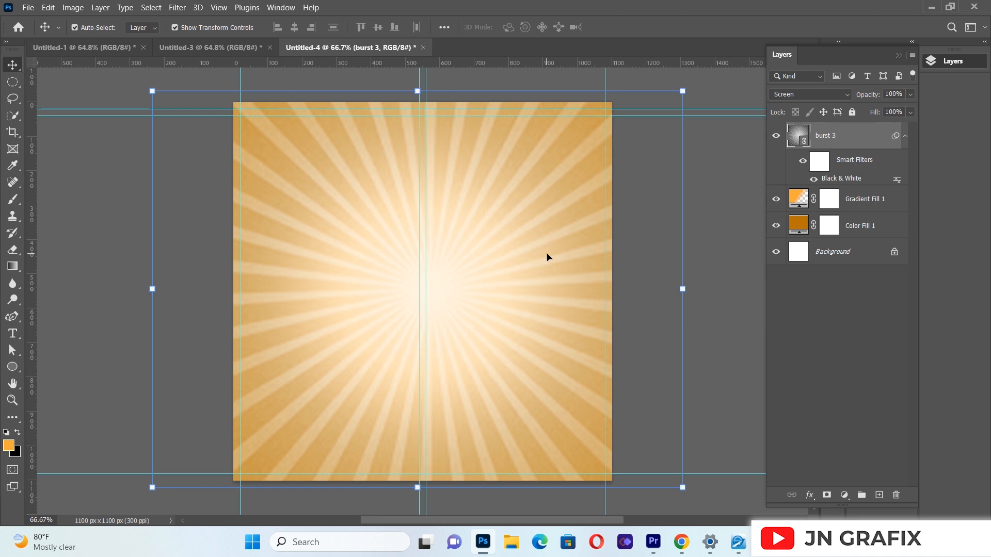
Step: Rasterize the burst 3 layer and erase its outer edges all around with a soft 385 px Eraser, keeping the central rays
left_click(16, 252)
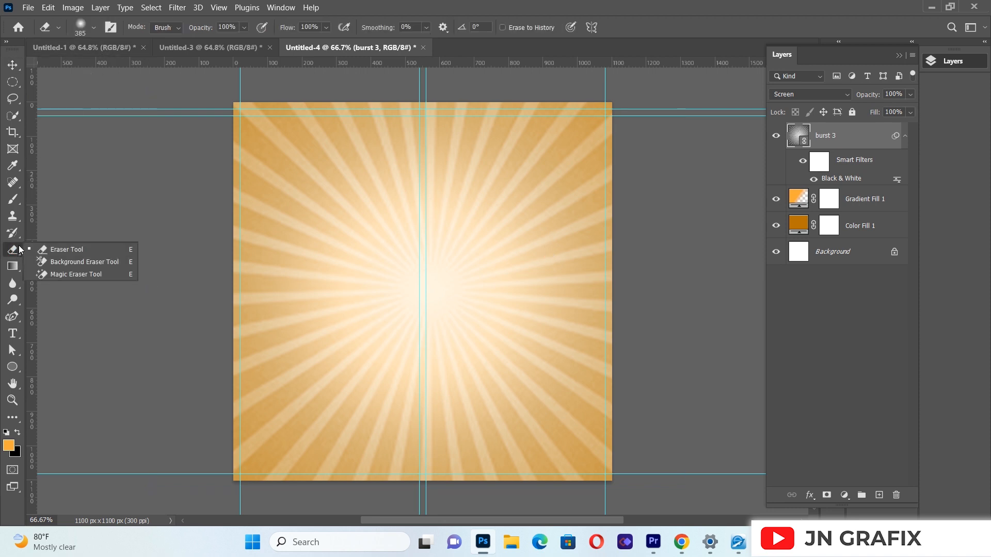
left_click(364, 249)
left_click(428, 210)
mouse_move(303, 132)
left_mouse_down()
mouse_move(263, 122)
mouse_move(247, 177)
mouse_move(239, 298)
mouse_move(251, 370)
mouse_move(276, 413)
mouse_move(323, 455)
mouse_move(435, 458)
mouse_move(284, 463)
mouse_move(311, 477)
mouse_move(479, 487)
mouse_move(559, 446)
mouse_move(628, 336)
mouse_move(632, 273)
mouse_move(593, 131)
mouse_move(487, 97)
mouse_move(331, 98)
left_mouse_up()
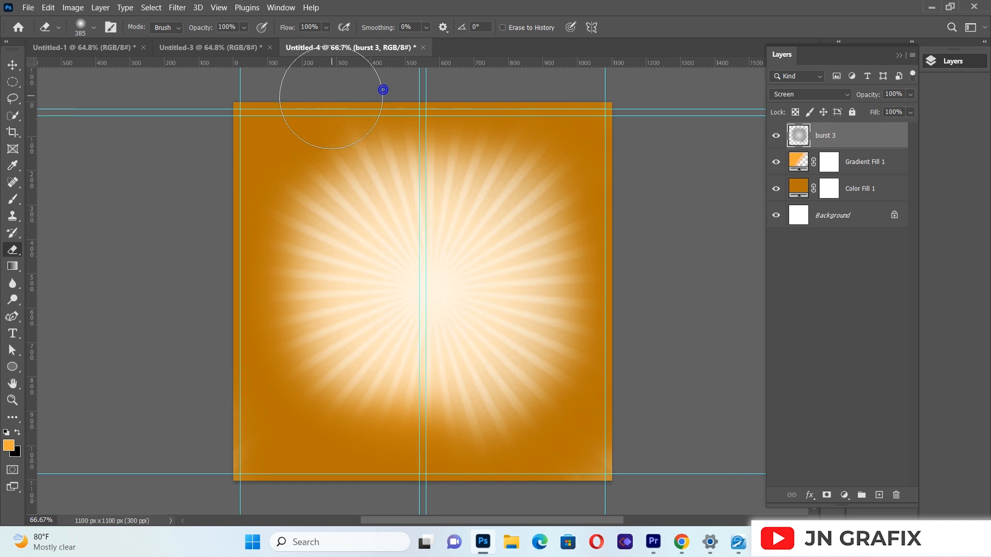
key("v")
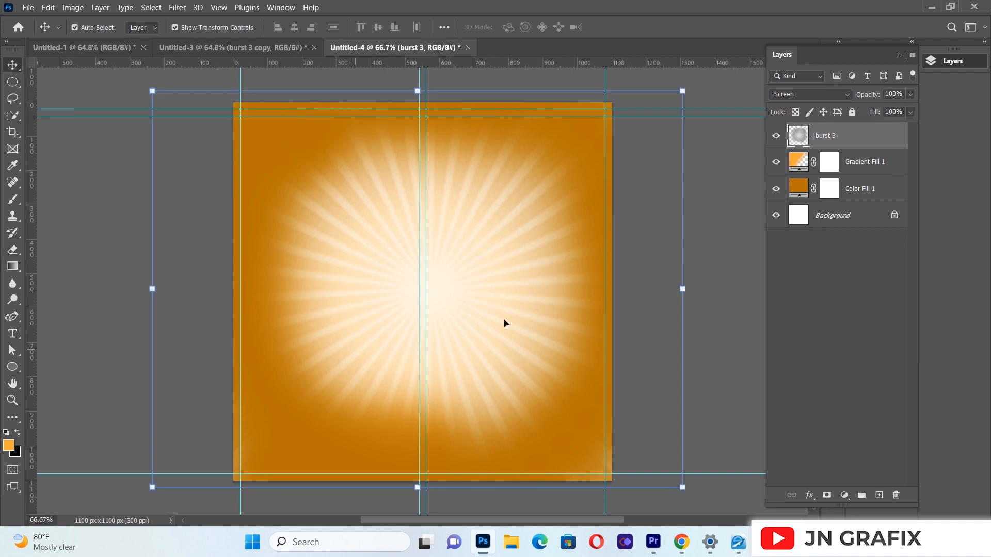
Step: Lower the burst 3 layer's opacity to 33% and duplicate the layer
left_click(909, 95)
left_click_drag(889, 114, 866, 116)
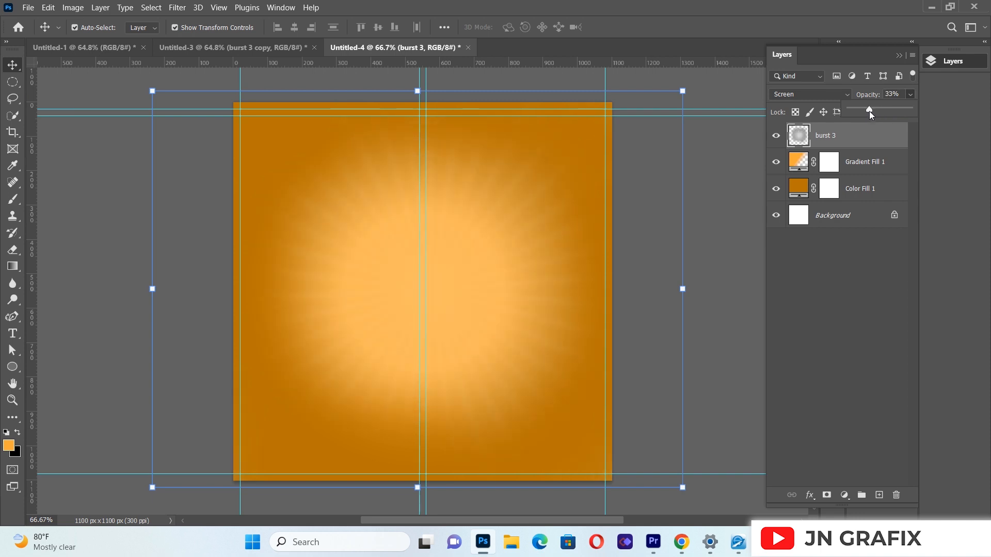
left_click(491, 315)
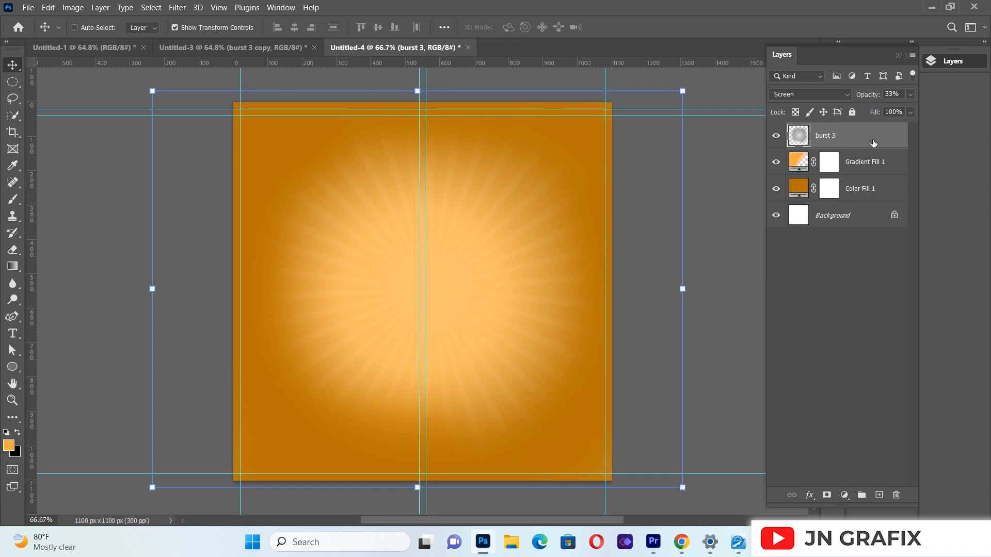
key("ctrl+j")
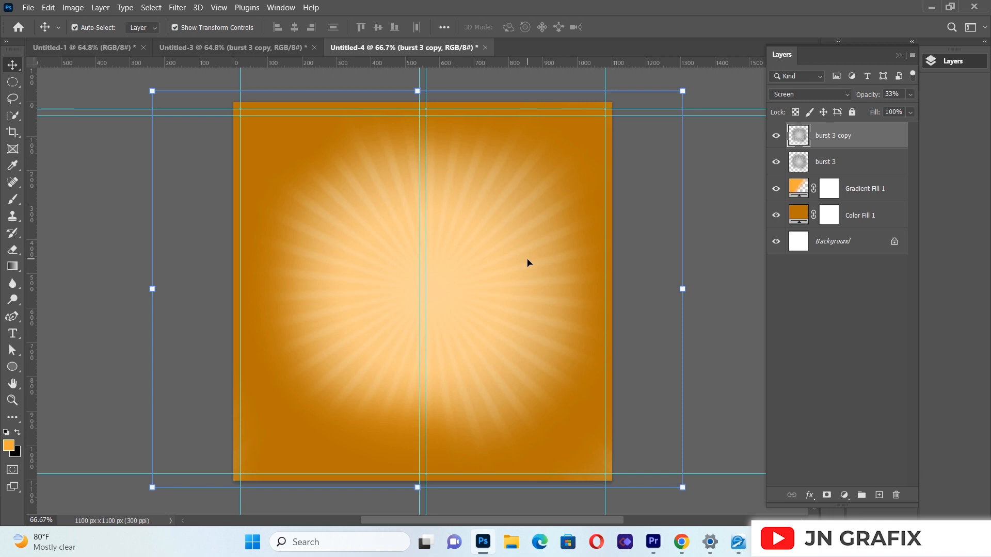
Step: Add an Exposure adjustment layer on top of all layers with the exposure set to +0.39
left_click(739, 320)
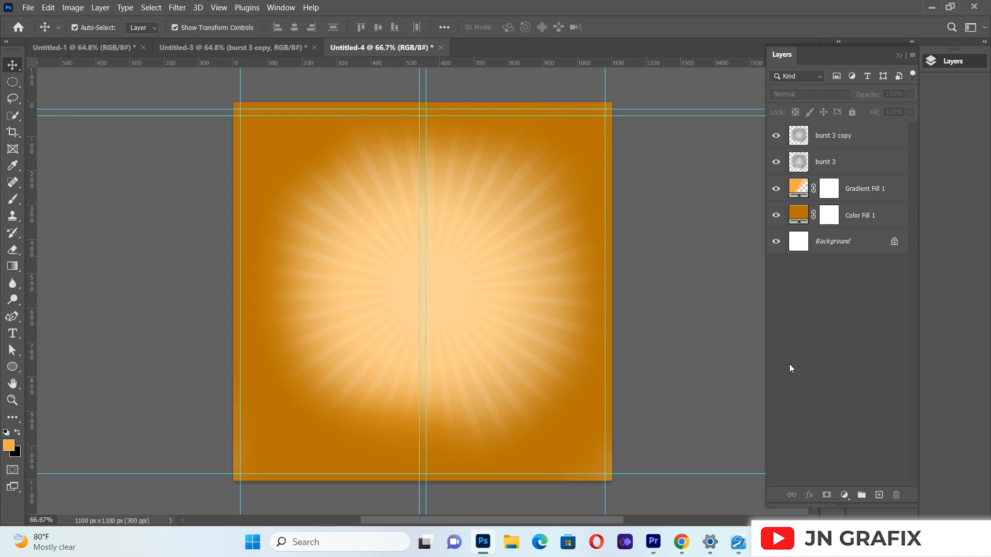
left_click(845, 496)
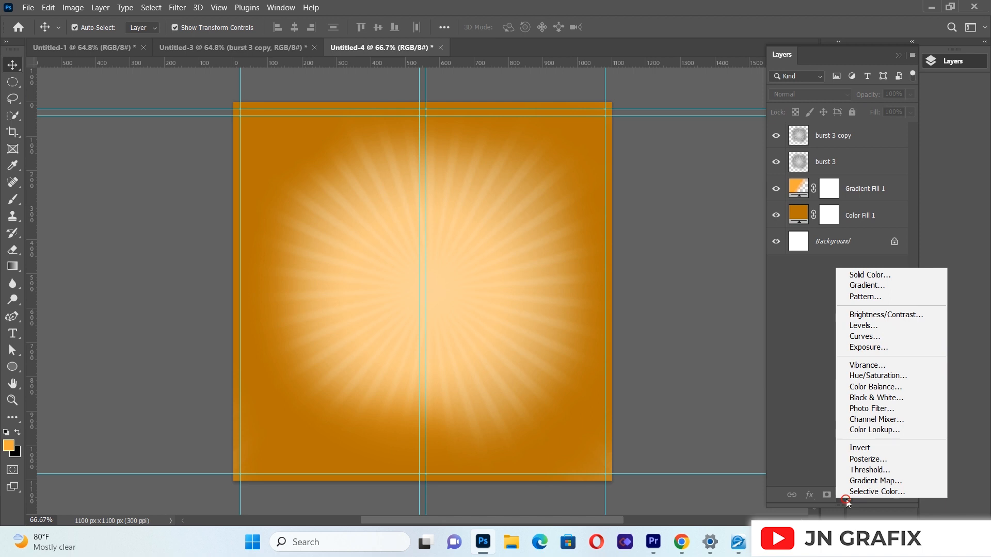
left_click(865, 348)
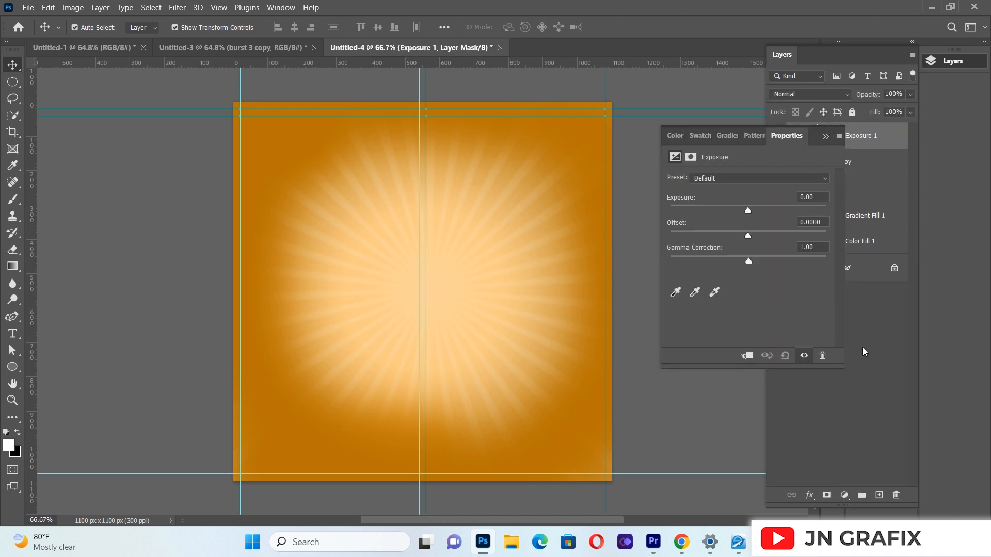
left_click_drag(748, 211, 757, 211)
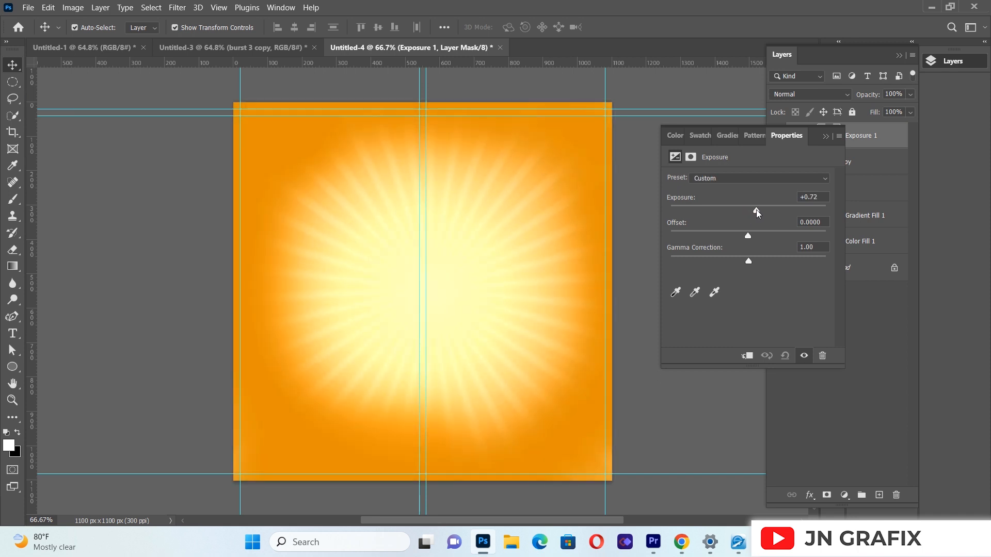
left_click_drag(757, 209, 756, 212)
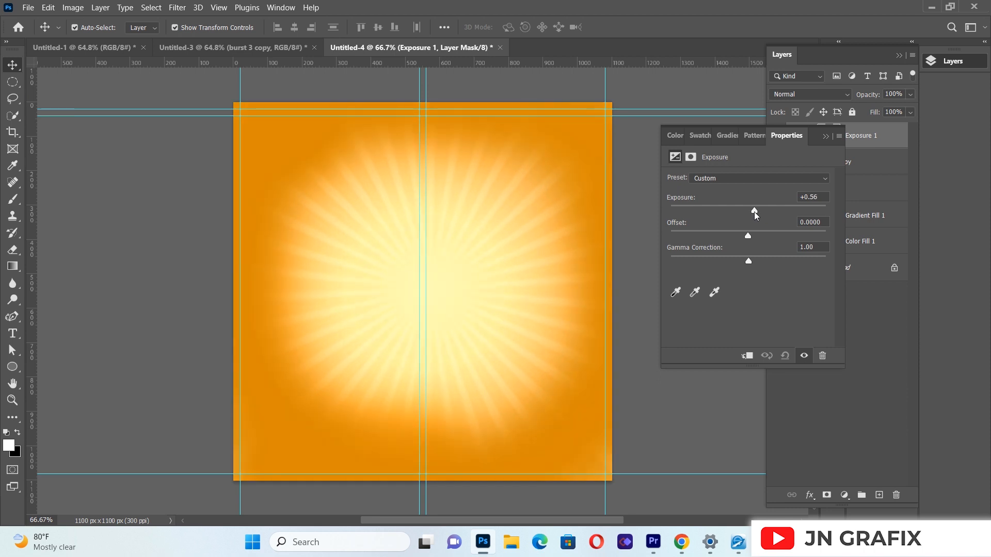
left_click_drag(754, 212, 753, 209)
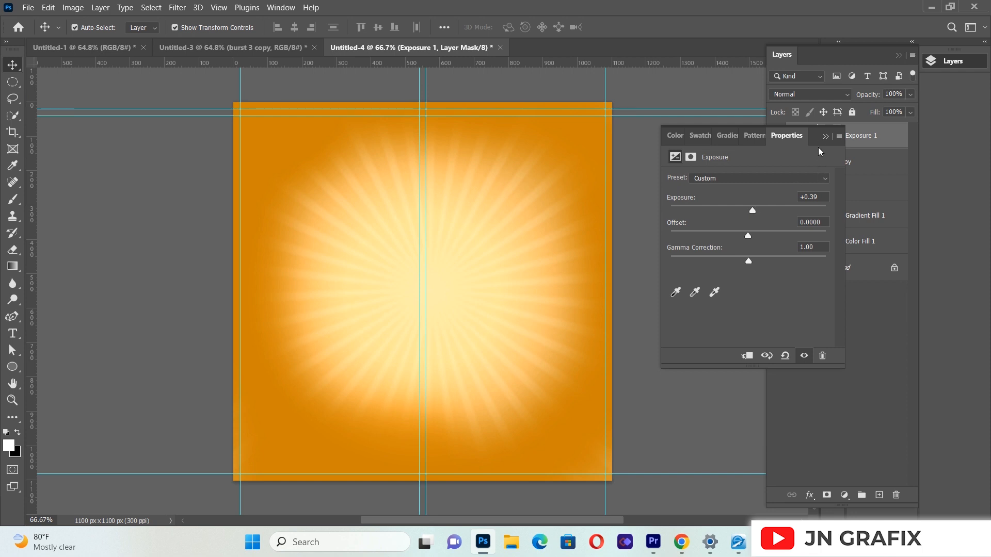
left_click(824, 136)
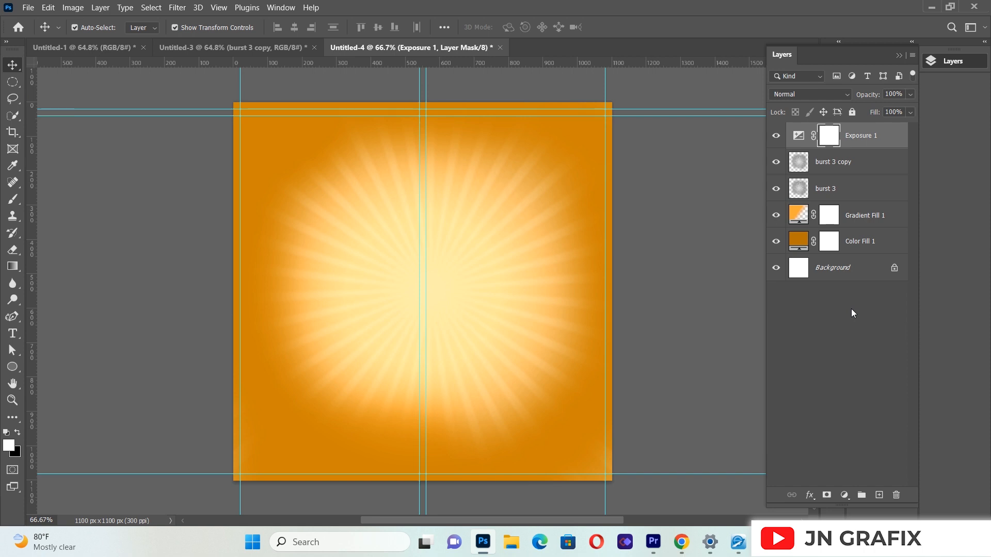
Step: Place doodles.png as a linked image, enlarge it, rotate it about 31° clockwise and position it over the middle of the burst
left_click(22, 8)
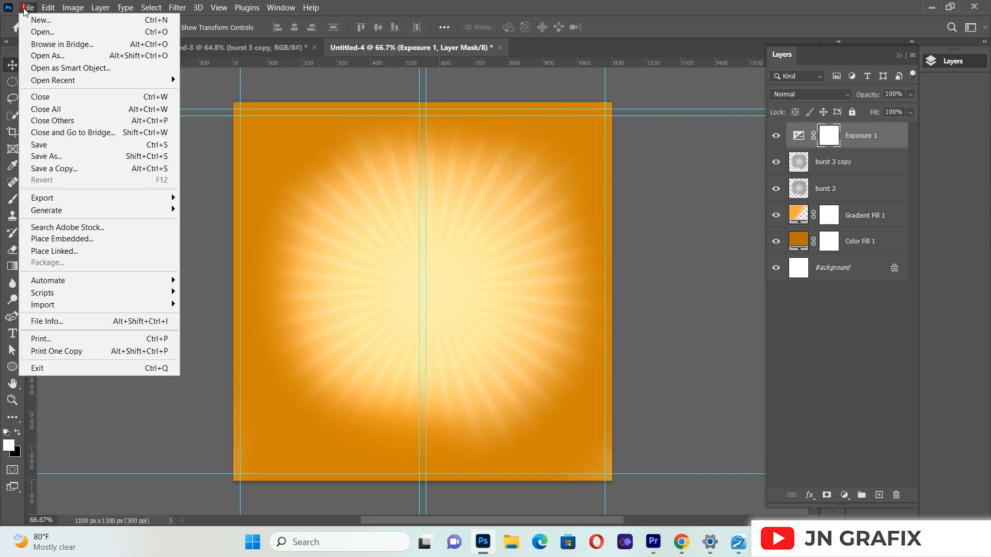
left_click(79, 252)
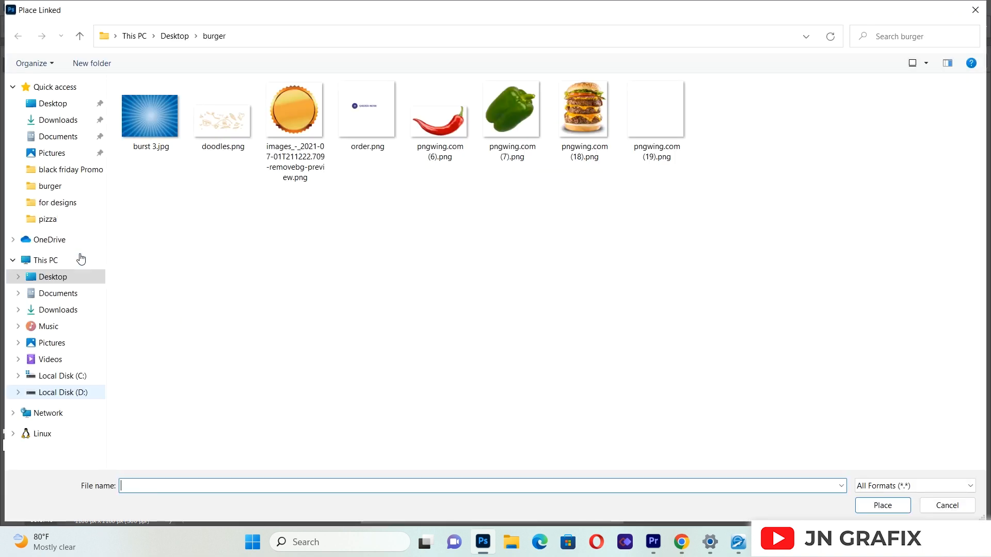
double_click(219, 123)
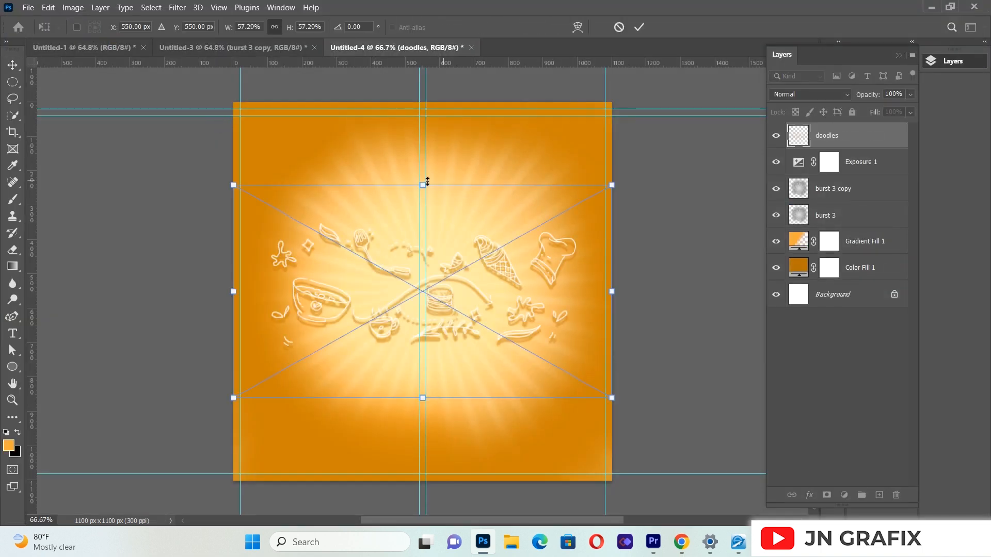
mouse_move(423, 185)
left_mouse_down()
mouse_move(423, 116)
mouse_move(422, 165)
left_mouse_up()
left_click_drag(663, 168, 670, 289)
mouse_move(449, 347)
left_mouse_down()
mouse_move(449, 325)
mouse_move(447, 338)
left_mouse_up()
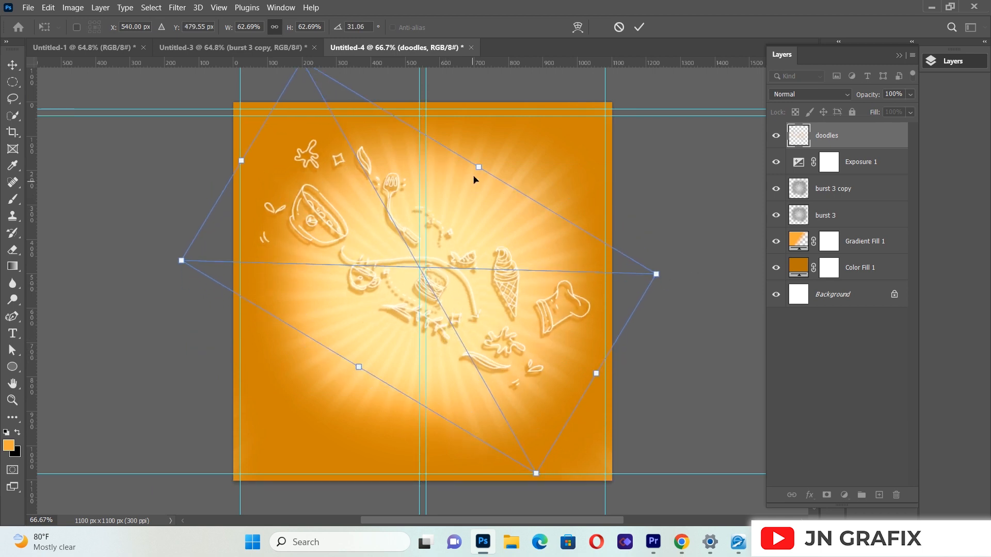
left_click_drag(478, 166, 484, 159)
left_click(13, 65)
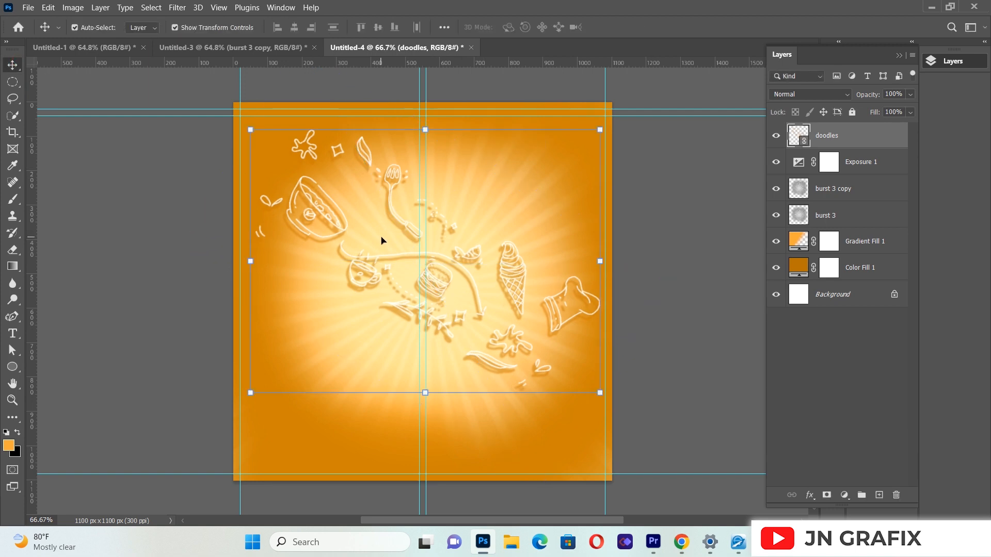
left_click_drag(366, 274, 367, 283)
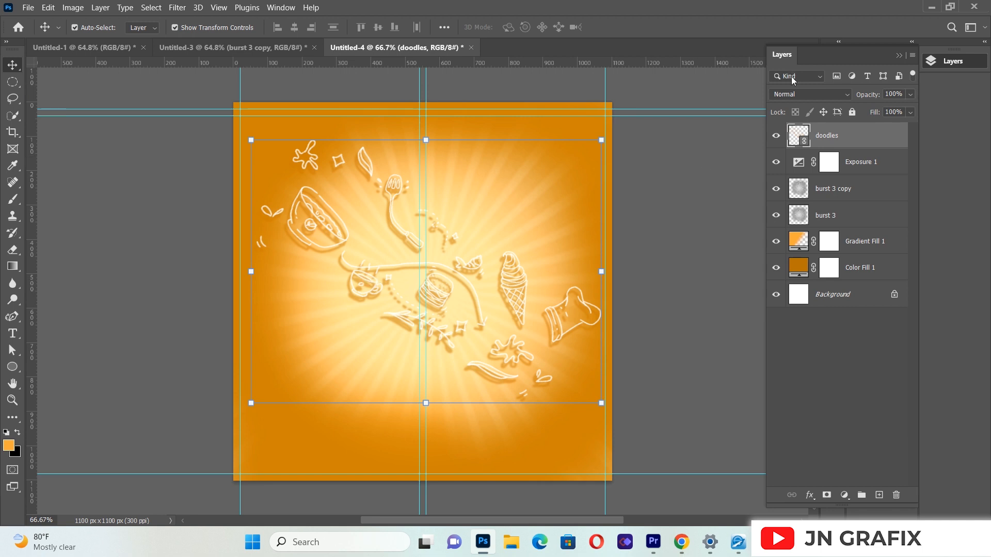
Step: Give the doodles layer the Lighten blend mode and 52% opacity, and shift it slightly down
left_click(793, 95)
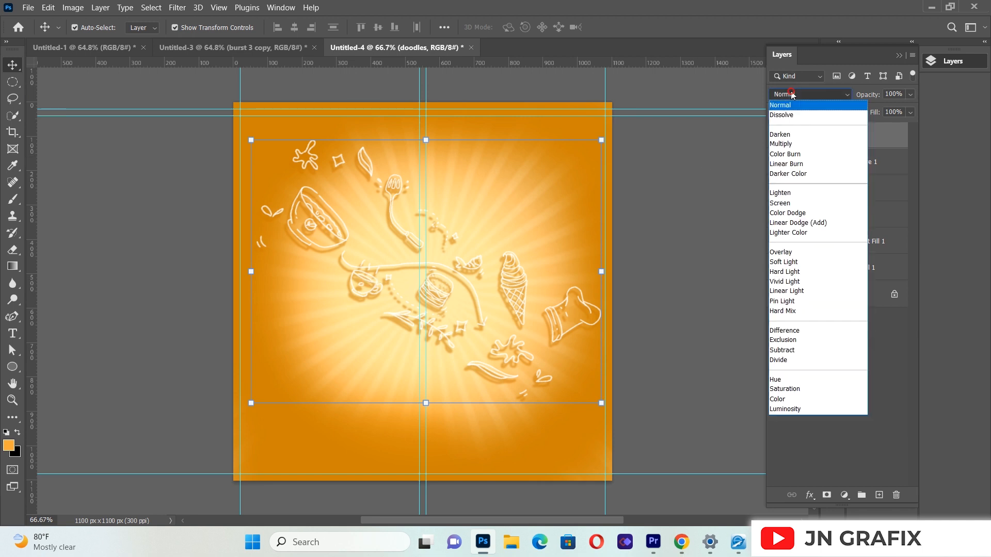
left_click(788, 192)
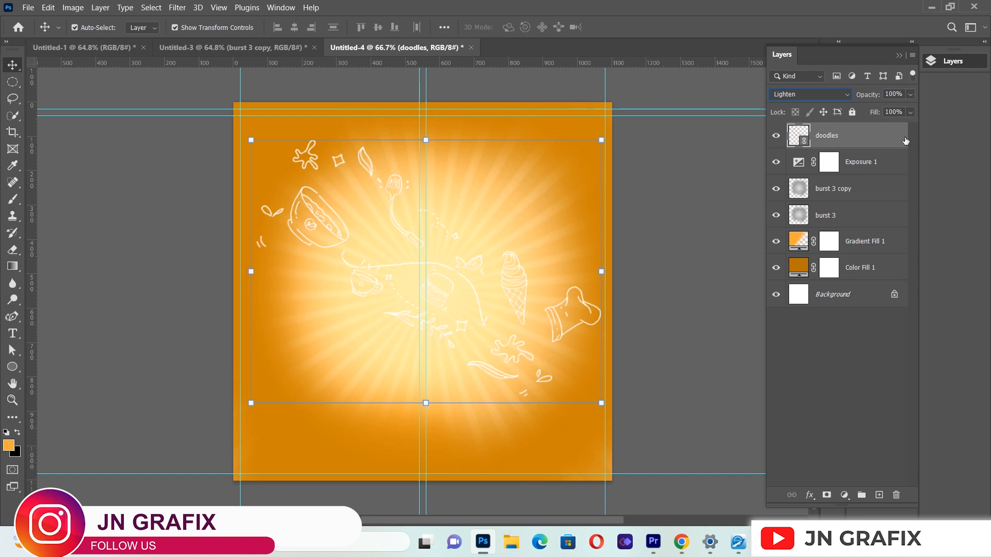
left_click(911, 95)
left_click_drag(908, 107, 881, 110)
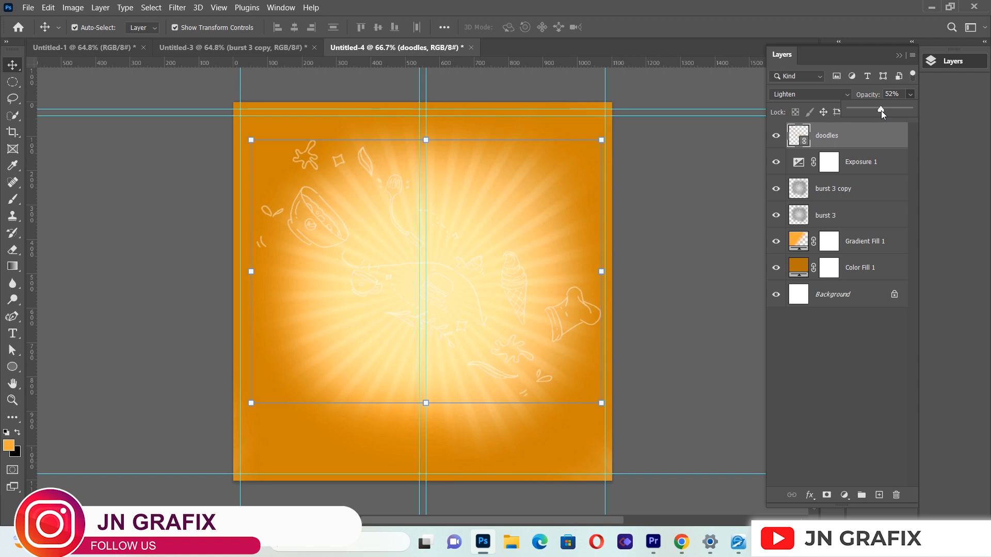
left_click(687, 202)
mouse_move(338, 241)
left_mouse_down()
mouse_move(331, 250)
mouse_move(326, 231)
mouse_move(340, 250)
left_mouse_up()
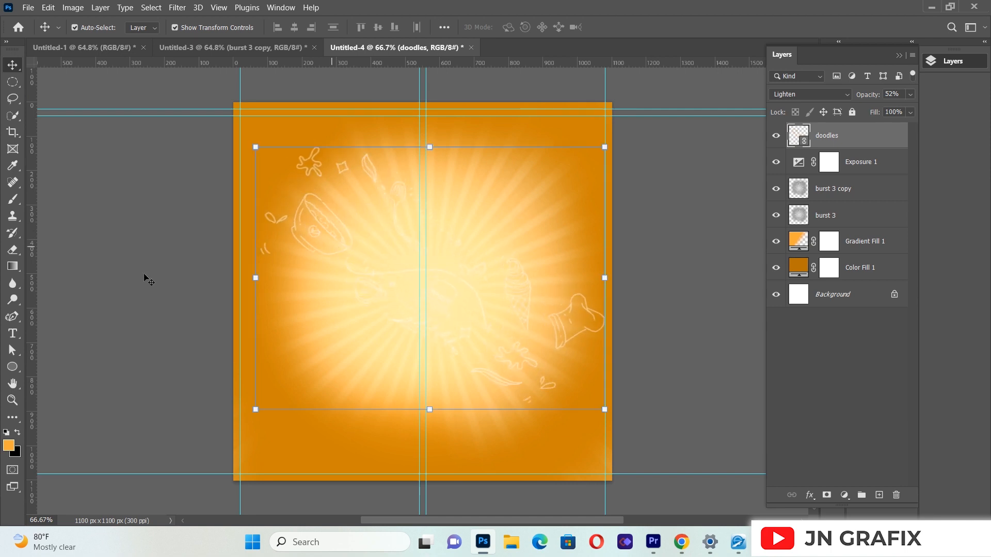
left_click(115, 285)
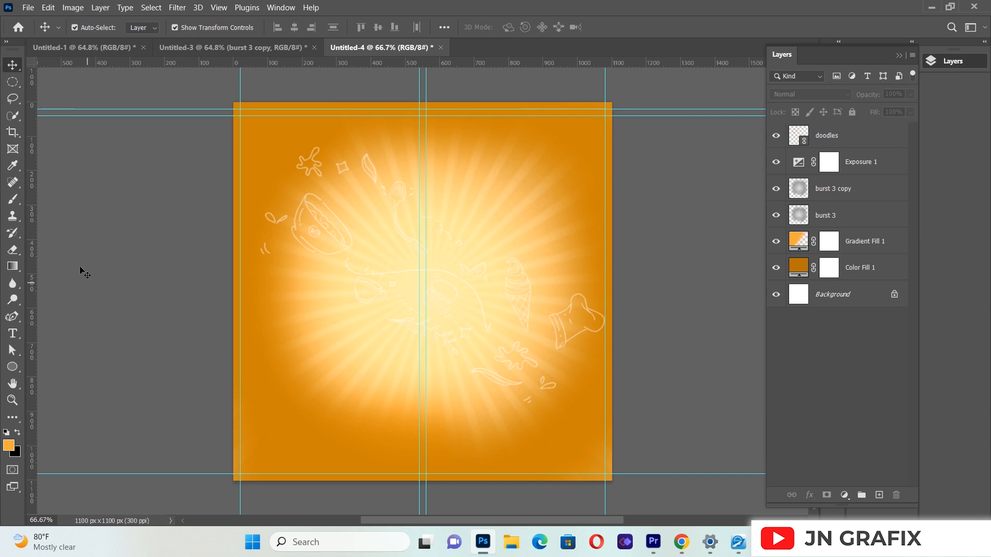
Step: Place the green pepper image pngwing.com (7).png as a linked image, shrunk to a small size in the lower-left area of the flyer
left_click(27, 7)
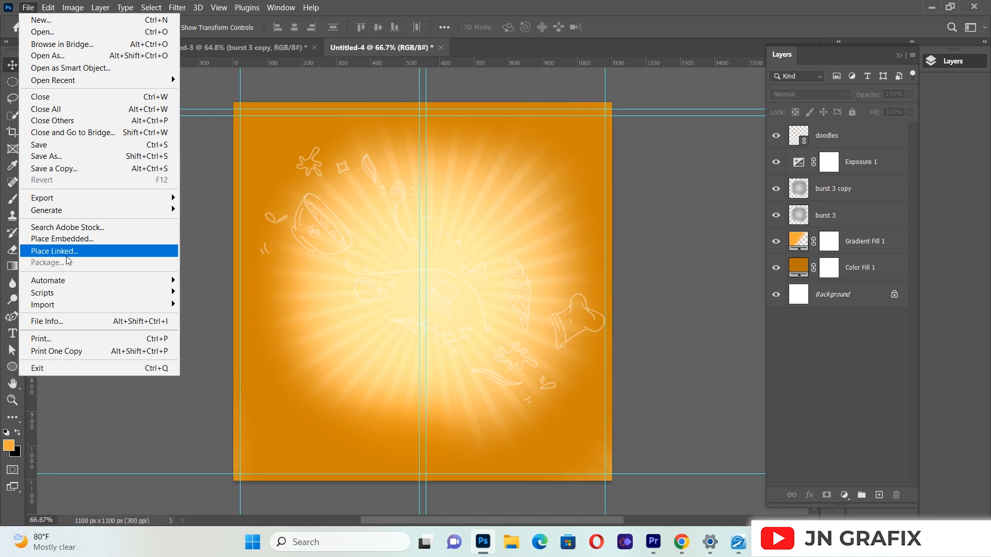
left_click(68, 252)
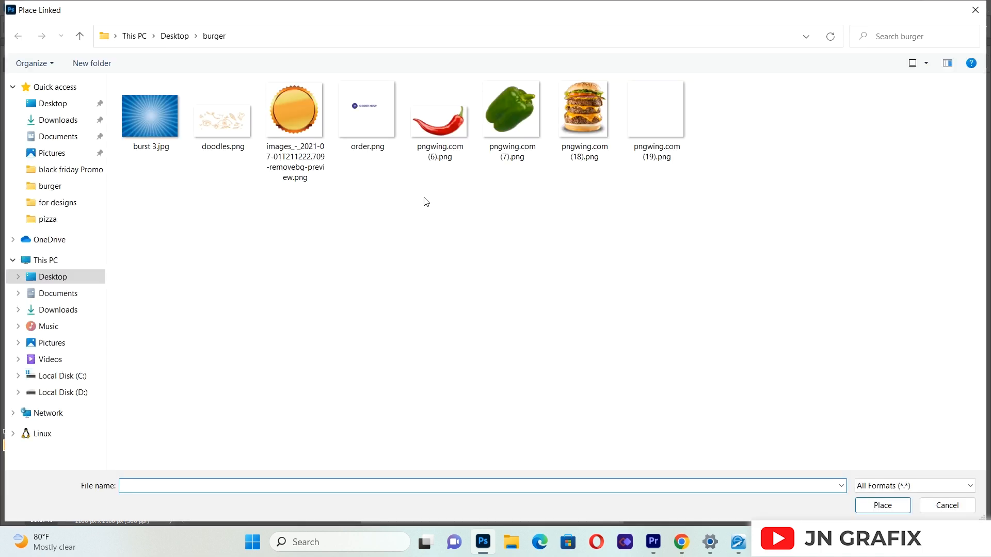
left_click(515, 91)
double_click(515, 100)
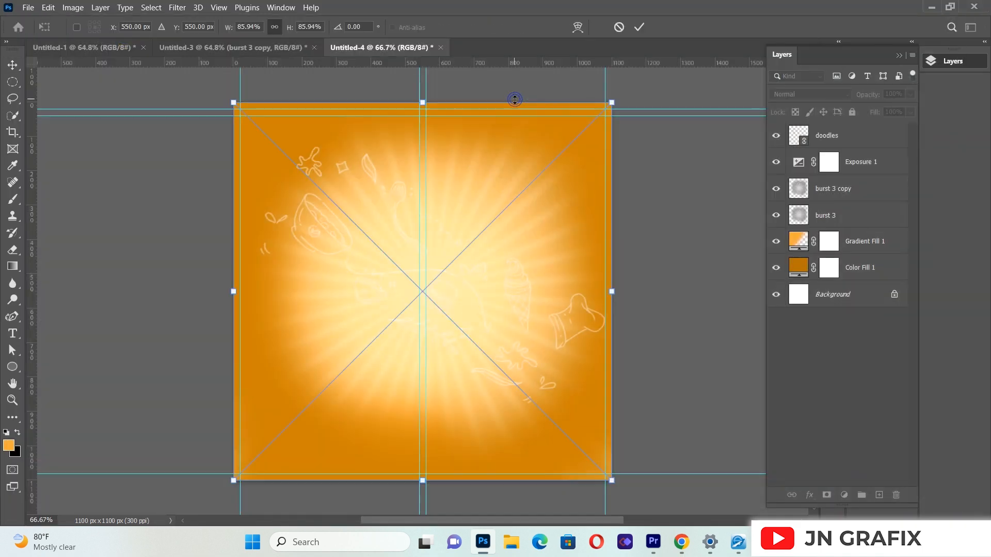
left_click_drag(618, 99, 301, 374)
left_click(13, 66)
left_click(309, 388)
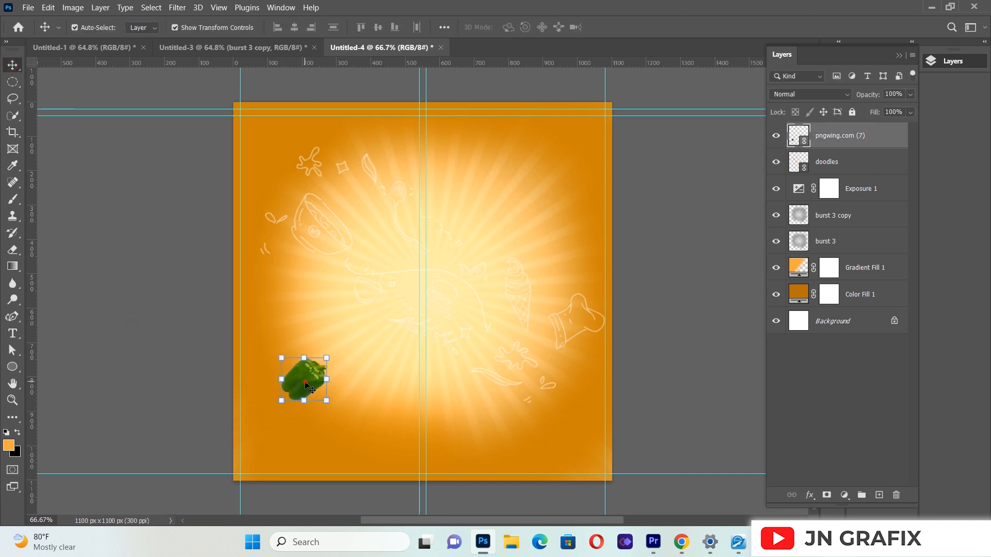
Step: Apply a Motion Blur with angle 0° and distance 36 pixels to the green pepper, and place a copy in the flyer's upper-right area
left_click(177, 7)
mouse_move(206, 150)
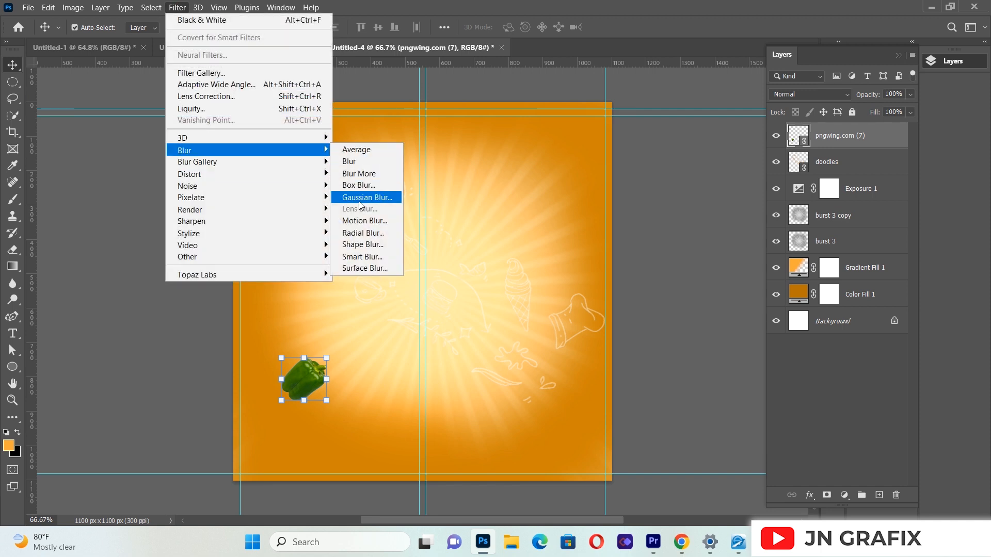
left_click(369, 222)
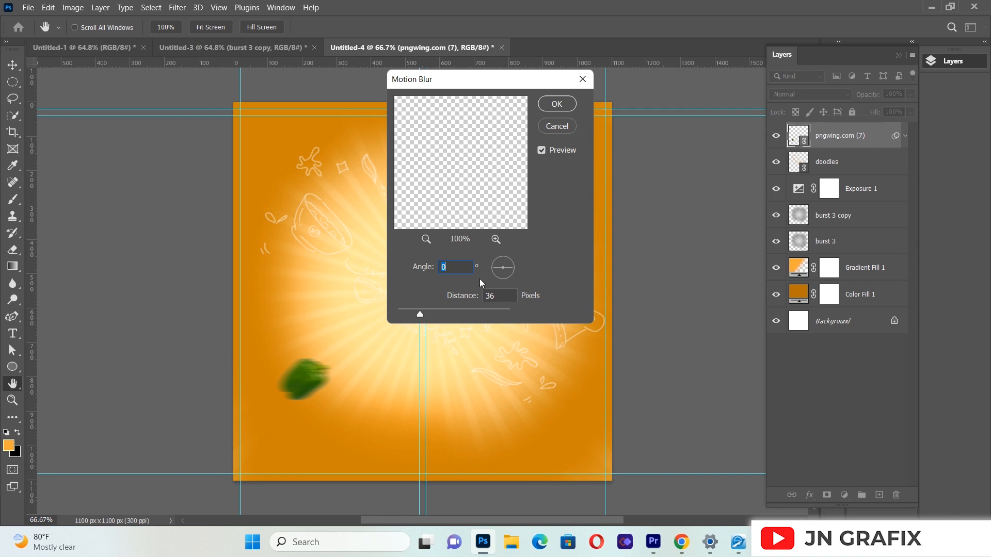
left_click(557, 104)
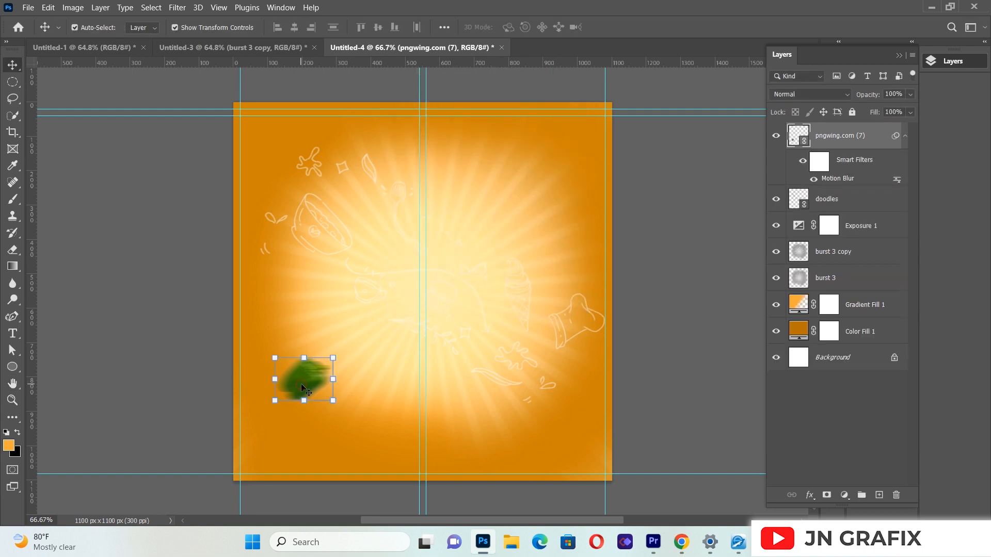
left_click_drag(302, 383, 522, 202)
left_click(79, 298)
Step: Place the red chilli image pngwing.com (6).png as a linked image, scaled to about 4% in the flyer's upper-left area
left_click(28, 7)
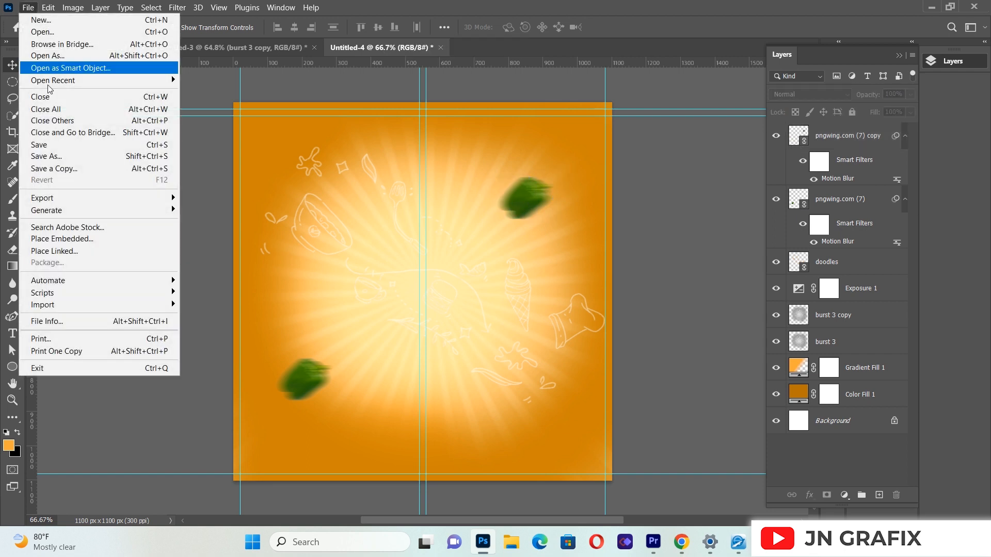
left_click(67, 251)
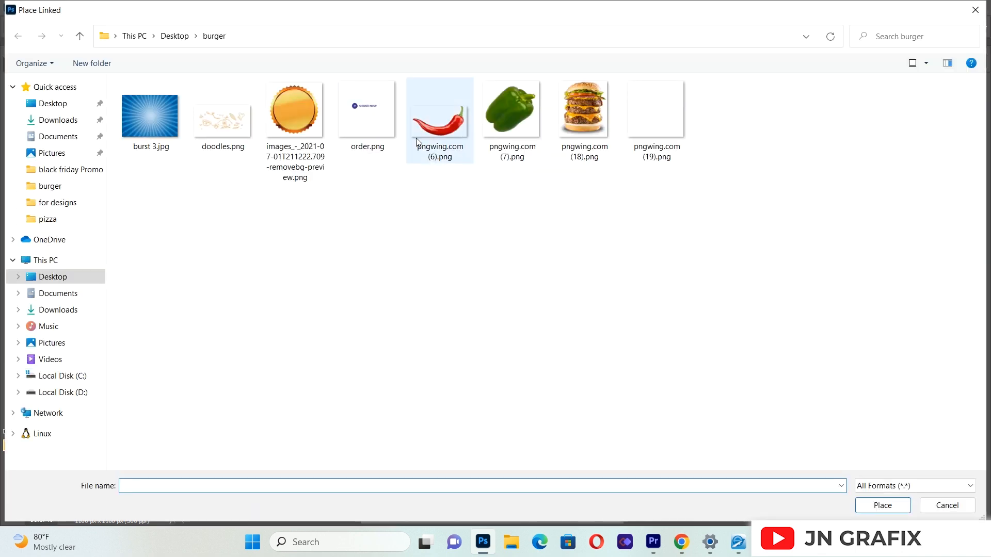
double_click(433, 135)
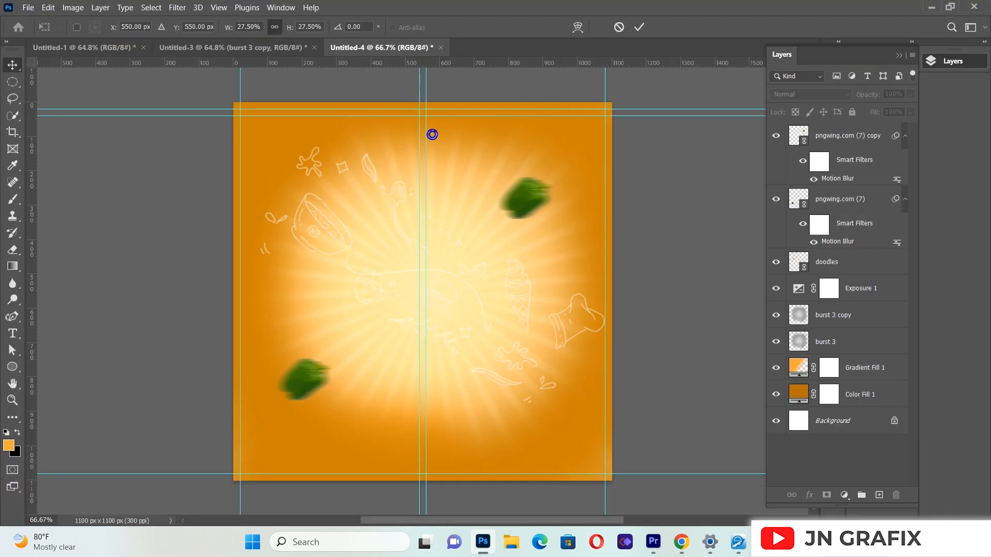
left_click_drag(616, 189, 356, 204)
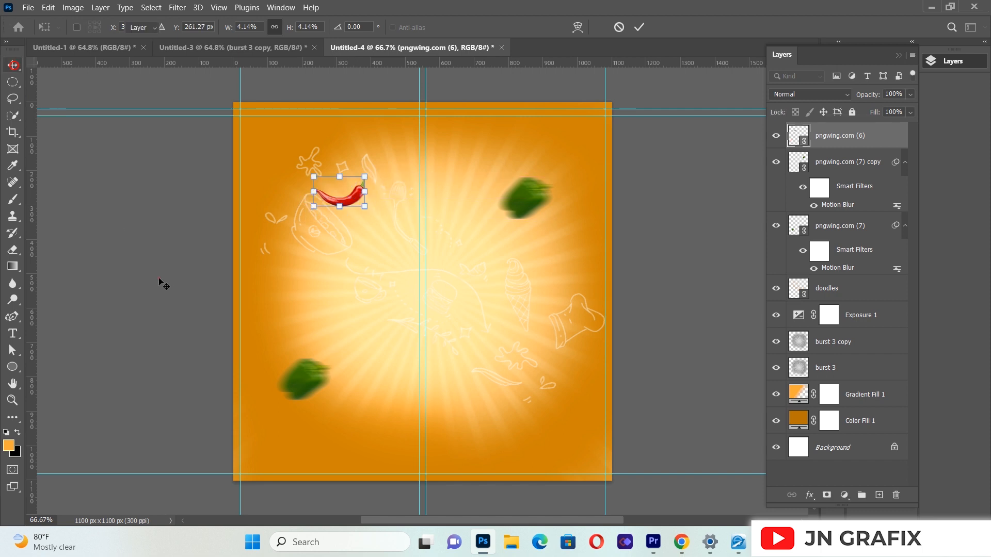
key("Return")
Step: Apply a Motion Blur with angle 0° and distance 36 pixels to the chilli, and place a copy in the flyer's lower-right area
left_click(176, 7)
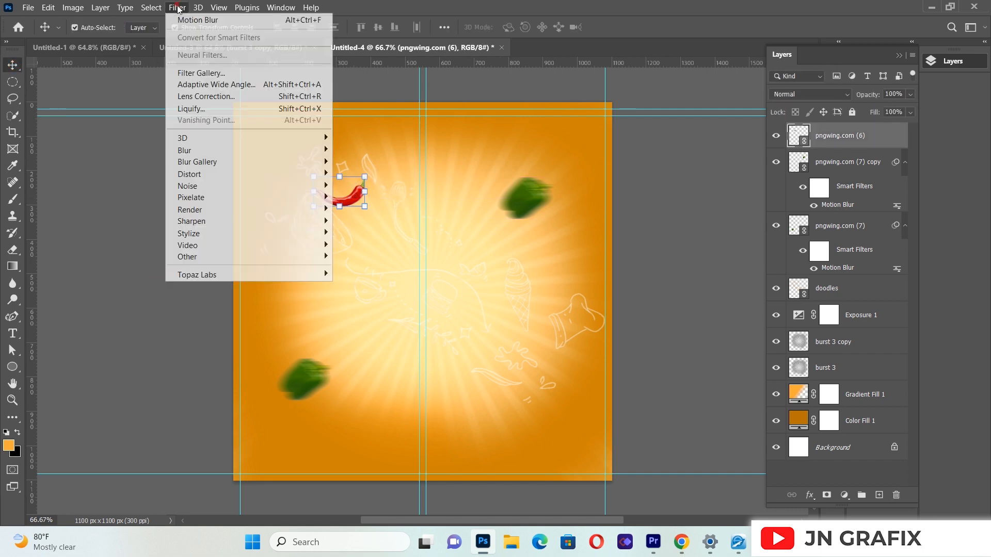
left_click(204, 149)
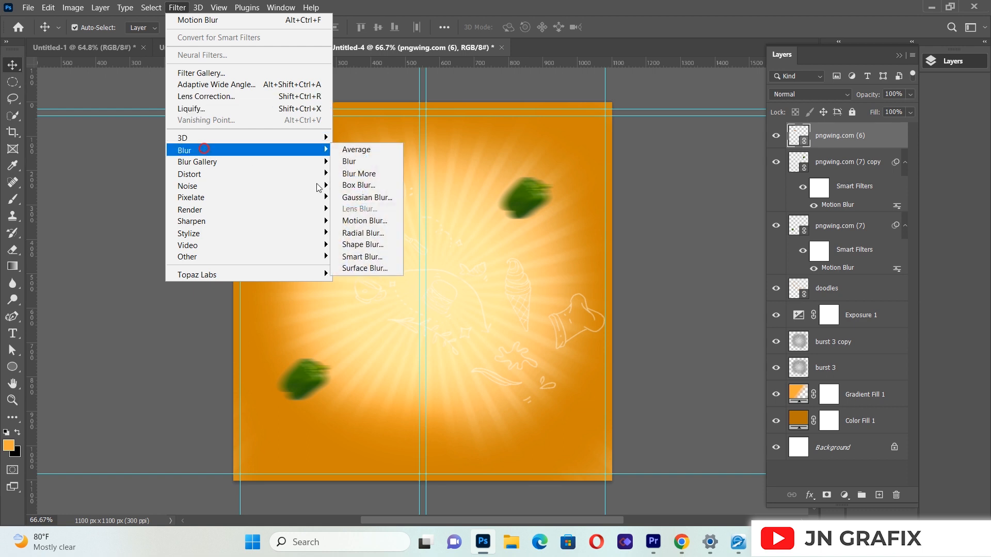
left_click(382, 222)
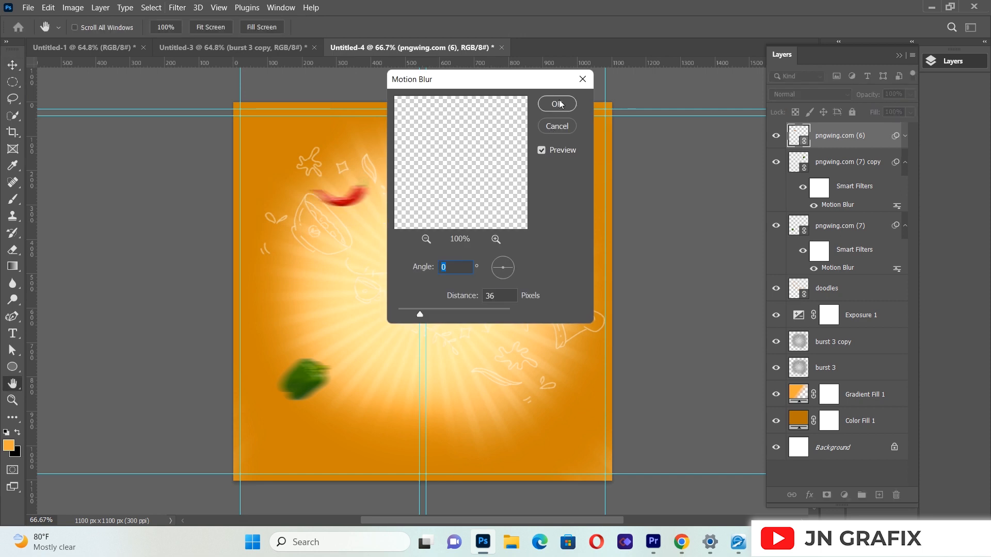
left_click(557, 104)
left_click_drag(354, 198, 534, 370)
left_click(121, 288, "ctrl")
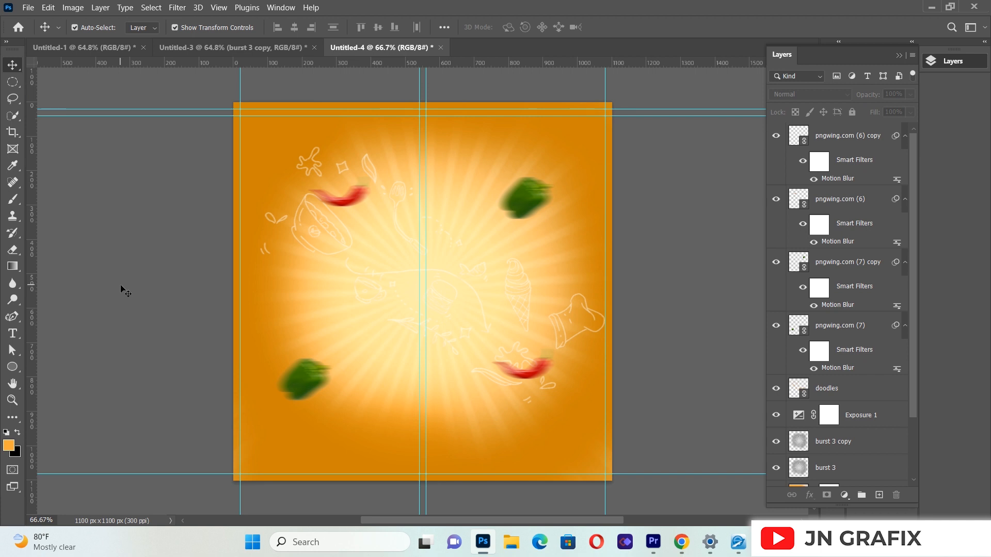
Step: Place the burger image pngwing.com (18).png as a linked image over the burst's centre, scaled to about 17.6%
left_click(29, 7)
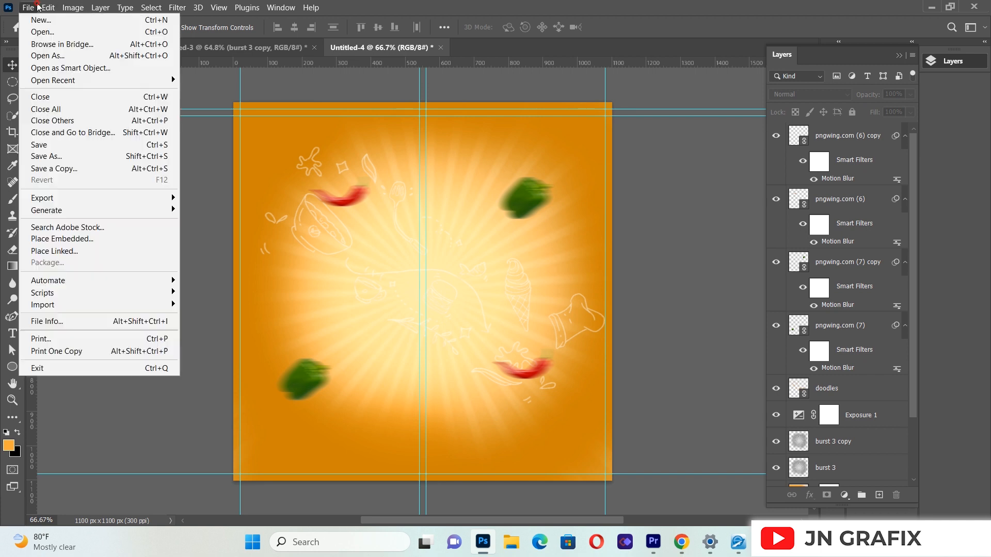
left_click(67, 251)
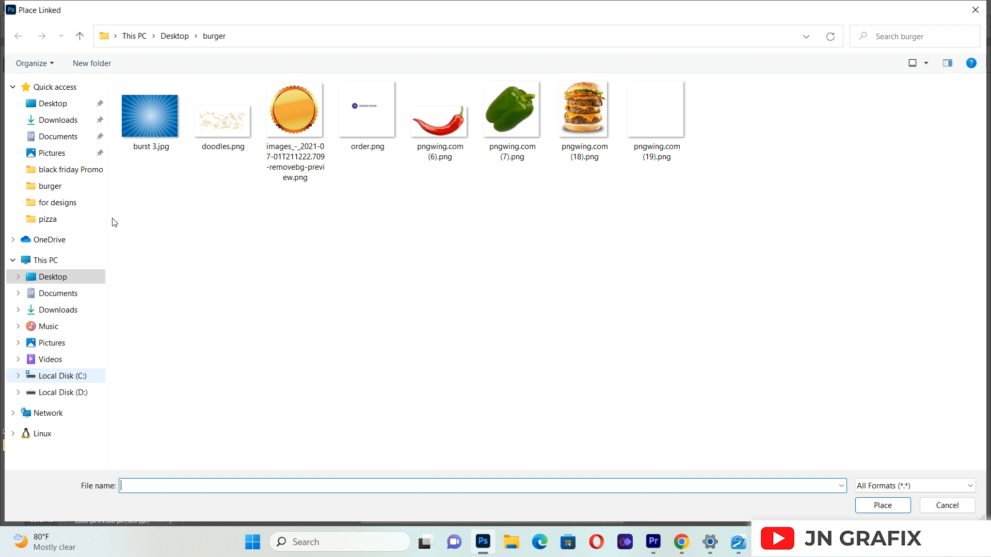
double_click(566, 130)
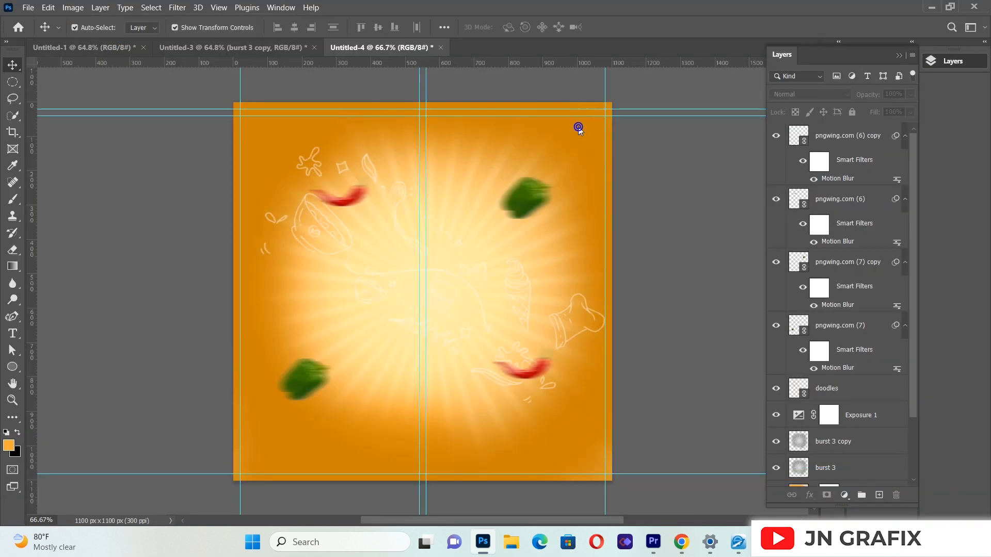
left_click_drag(587, 105, 482, 283)
left_click_drag(364, 388, 422, 341)
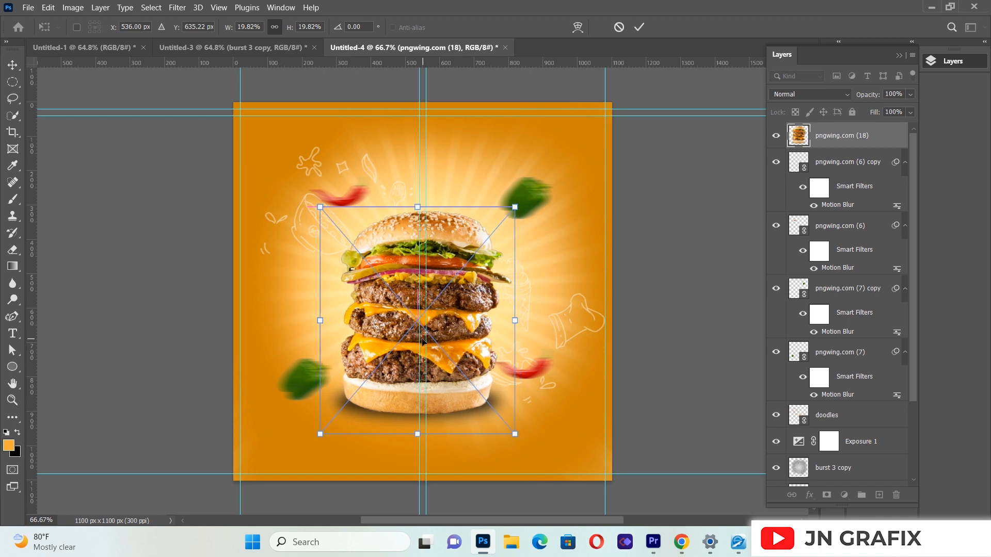
left_click_drag(514, 207, 499, 238)
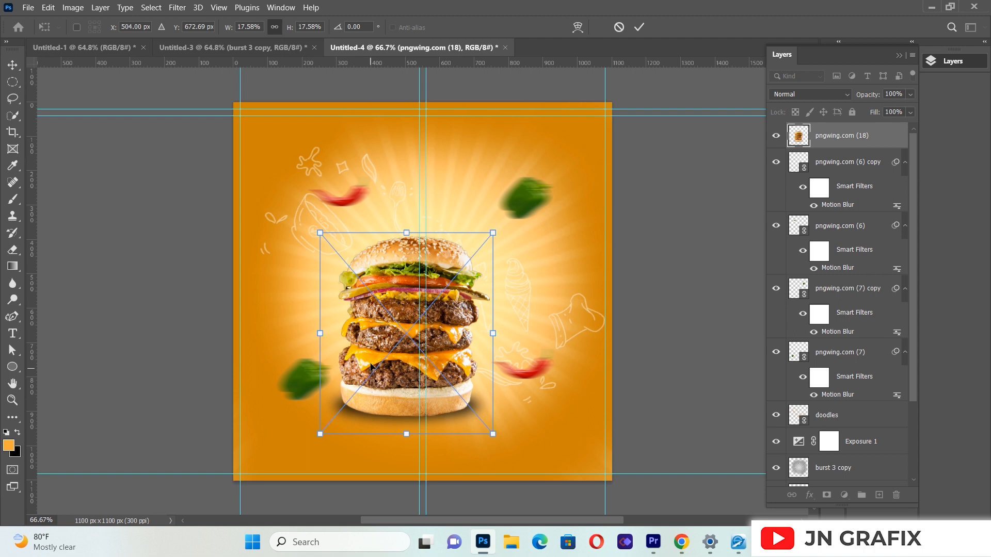
Step: Centre the burger horizontally on the flyer at about X 533 px, Y 671 px, and commit the placement
key("Right")
key("Right")
key("Right")
key("Right")
key("Right")
key("Right")
key("Right")
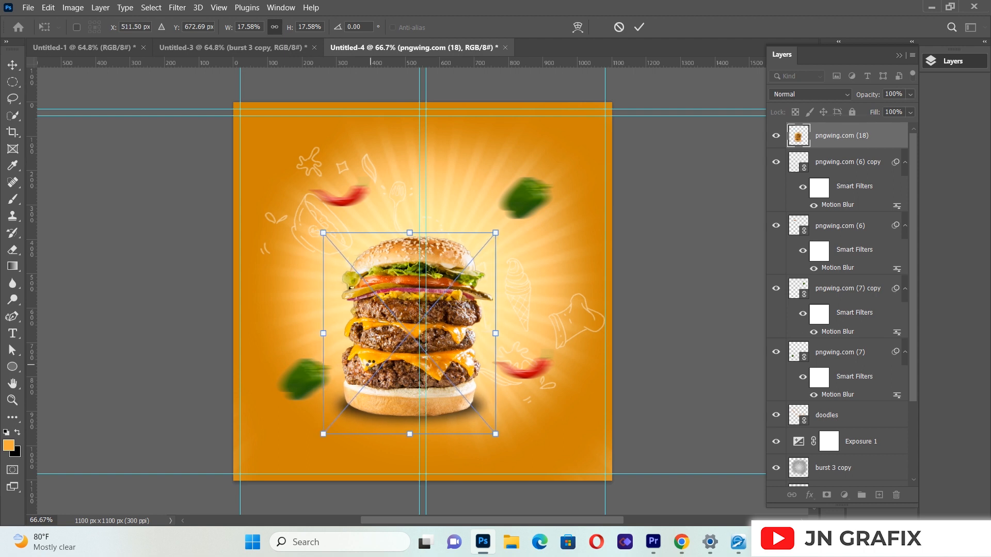
key("Right")
key("Right")
key("Right")
key("Right")
key("Right")
key("Right")
key("Right")
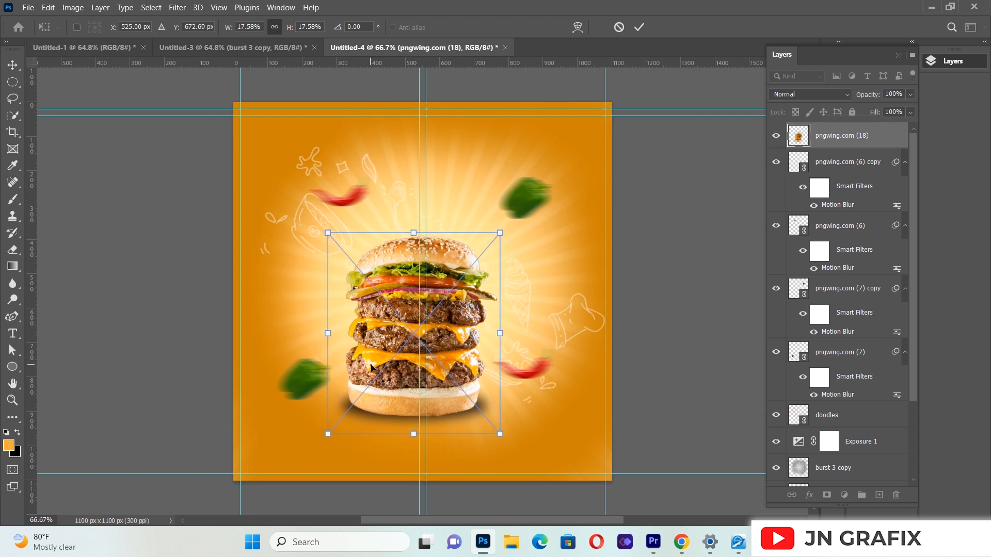
left_click_drag(370, 366, 375, 367)
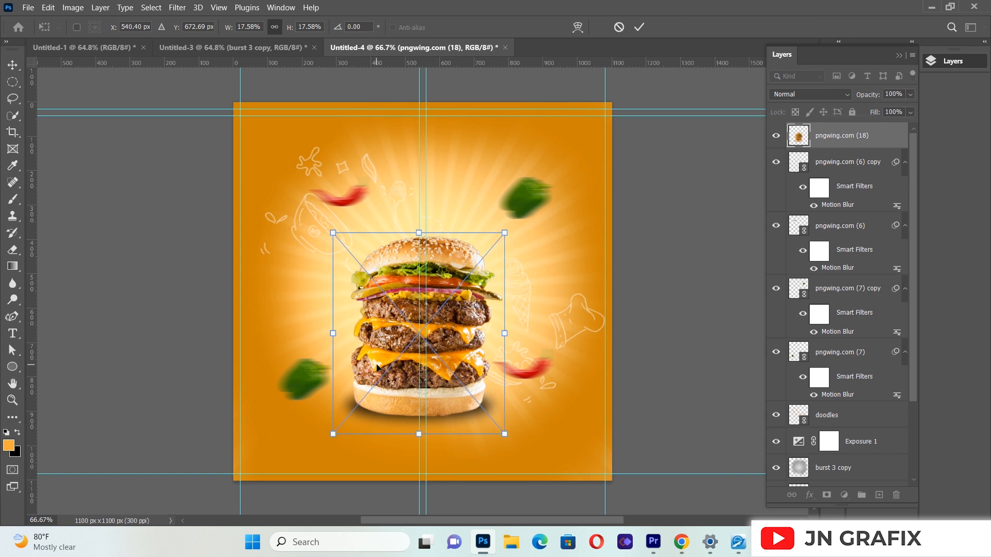
key("Left")
key("Left")
key("Left")
key("Up")
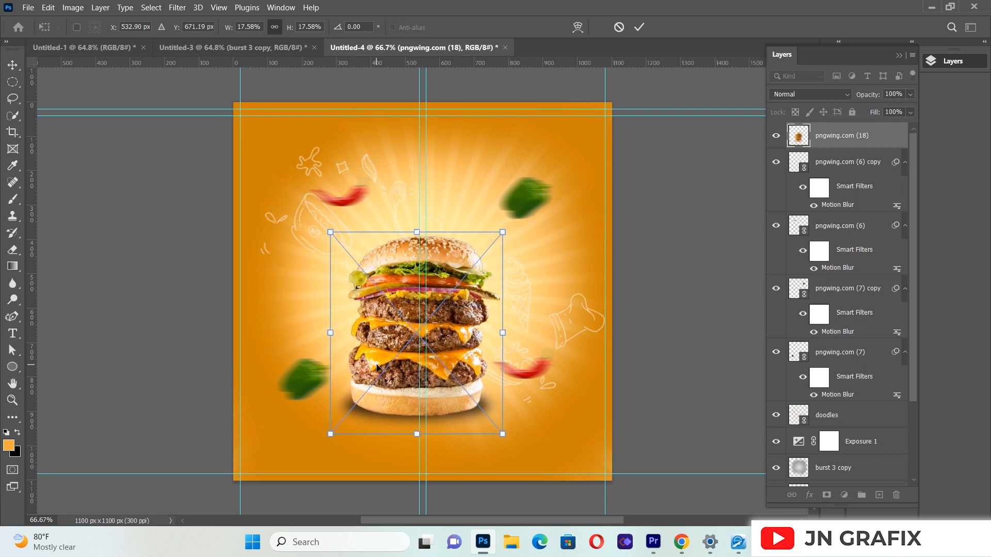
left_click(13, 64)
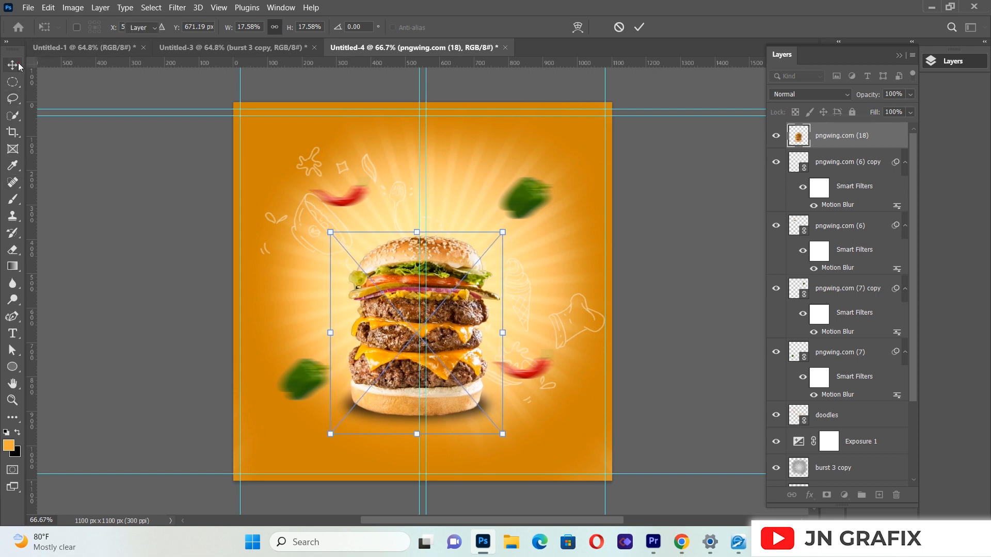
left_click(145, 336)
Step: Move the upper-left chilli and the upper-right green pepper down so they flank the top of the burger
left_click_drag(345, 195, 305, 199)
left_click_drag(523, 200, 525, 234)
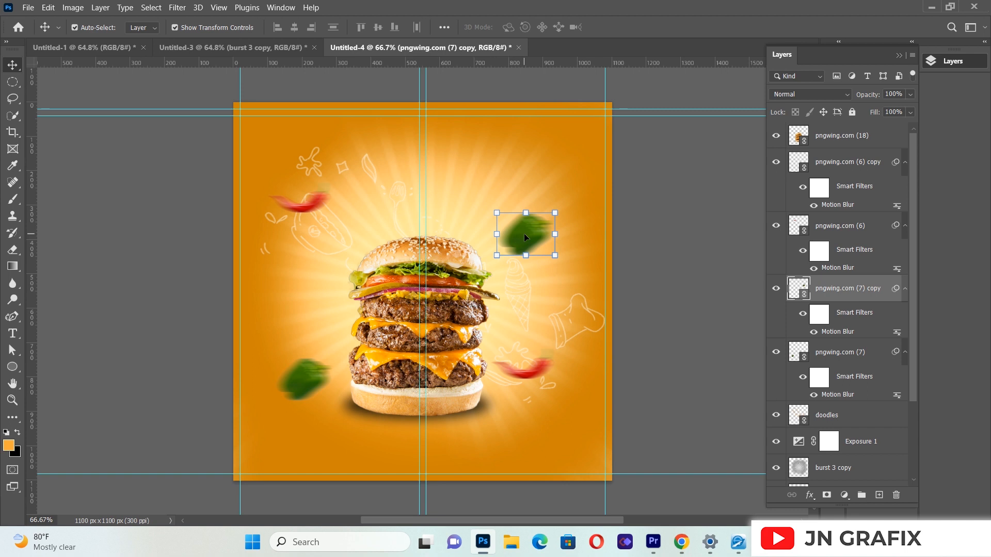
left_click(316, 205)
left_click_drag(316, 206, 325, 221)
left_click(203, 269)
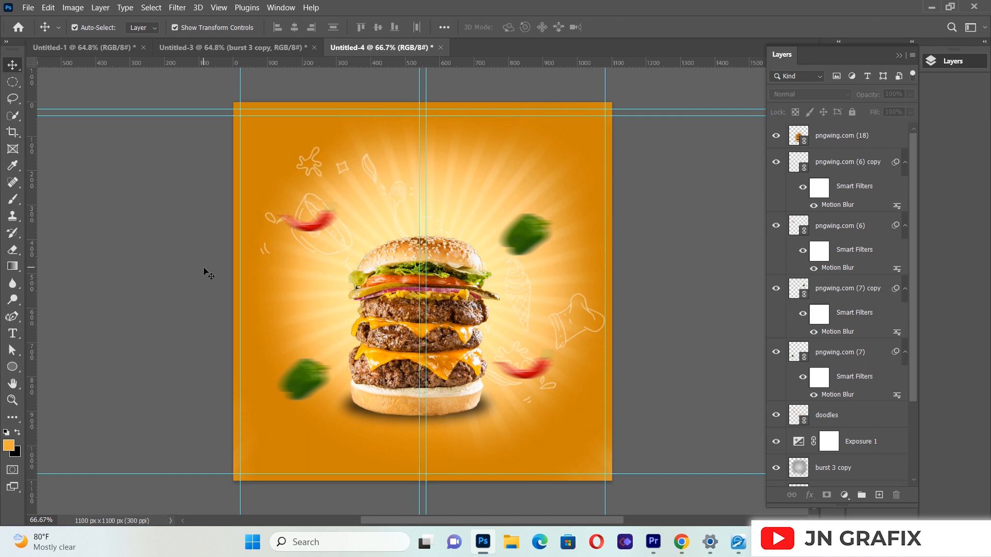
Step: Place the smoke image pngwing.com (19).png as a linked image, scaled to about 15% and positioned over the upper half of the burger
left_click(28, 8)
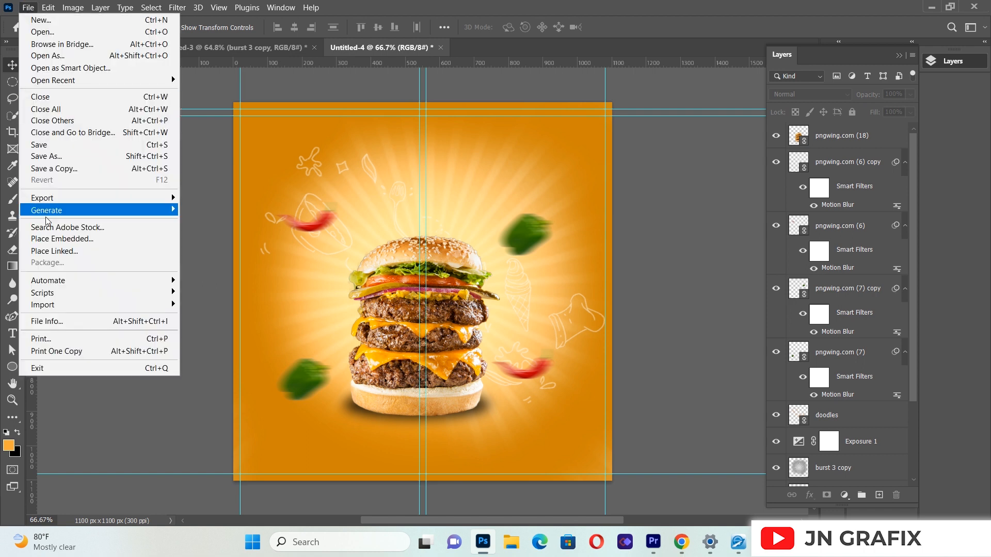
left_click(55, 252)
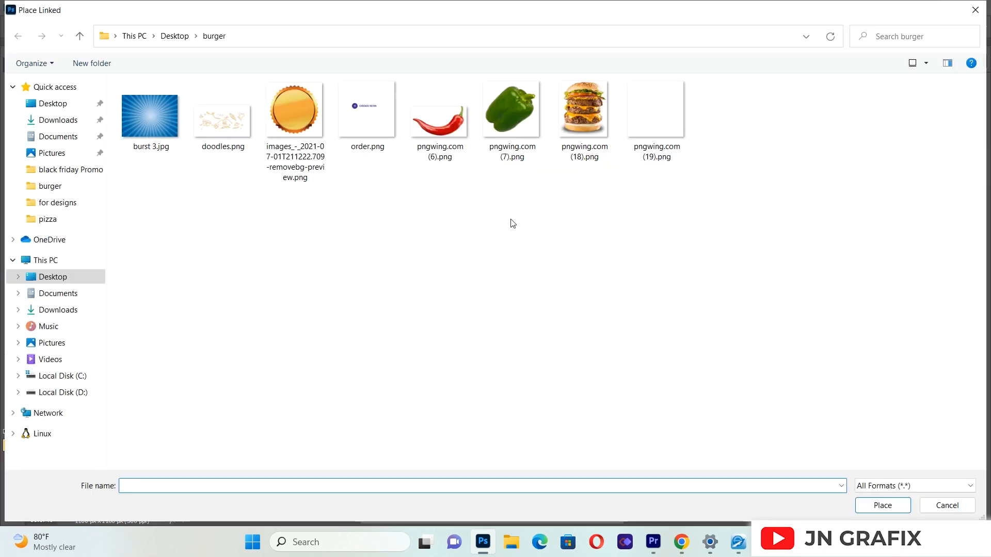
left_click(655, 123)
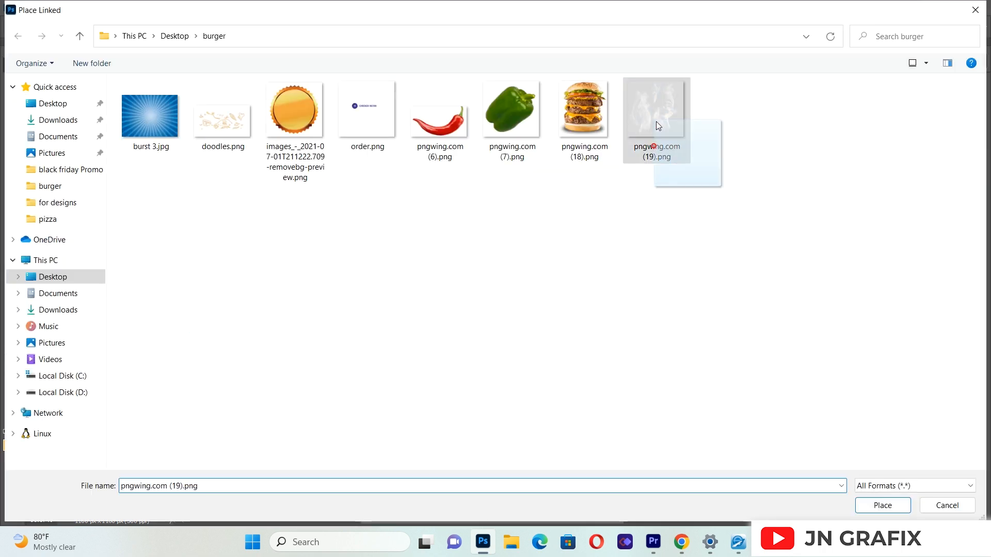
double_click(652, 139)
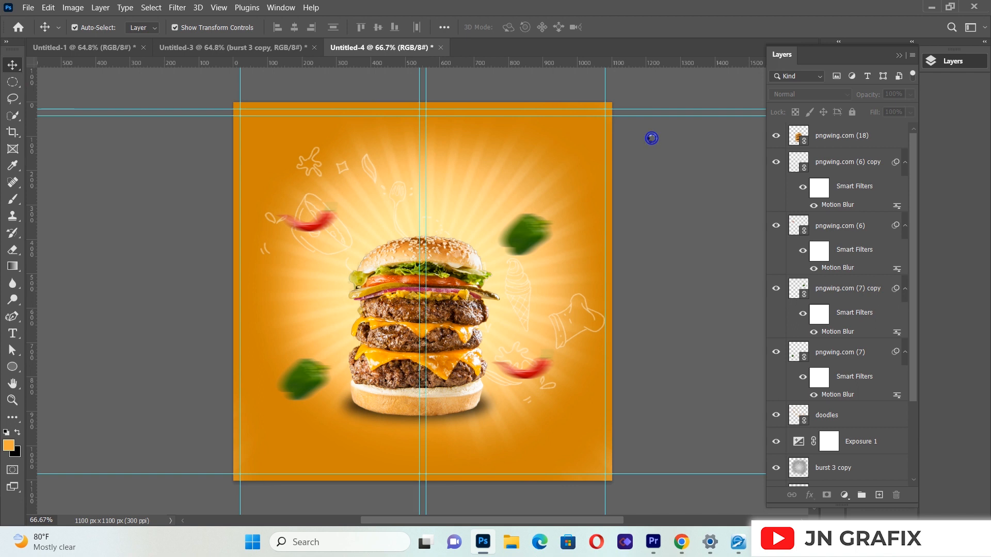
left_click_drag(612, 103, 387, 327)
left_click_drag(300, 461, 418, 317)
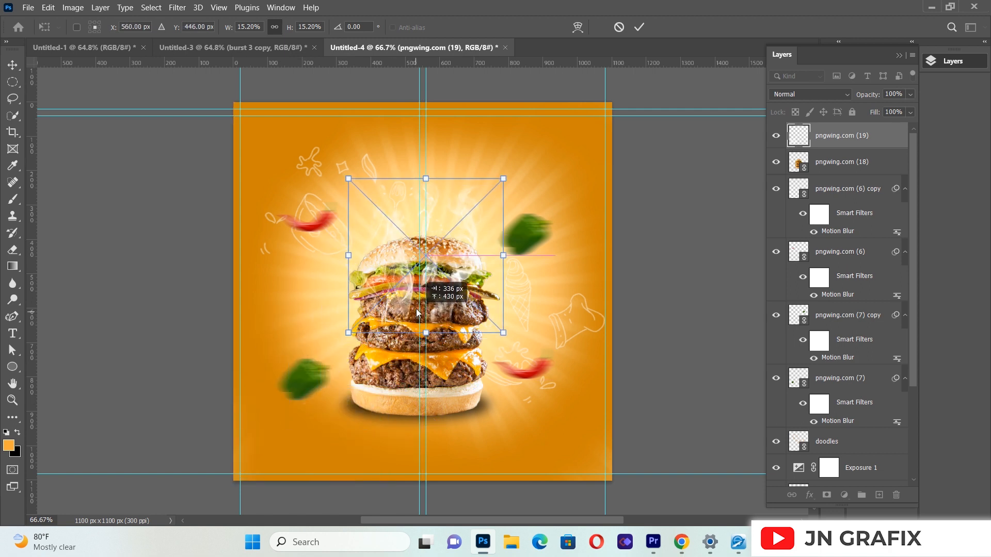
Step: Duplicate the smoke layer so one sits behind the burger layer, and shift the front copy down about 108 px
left_click(829, 130)
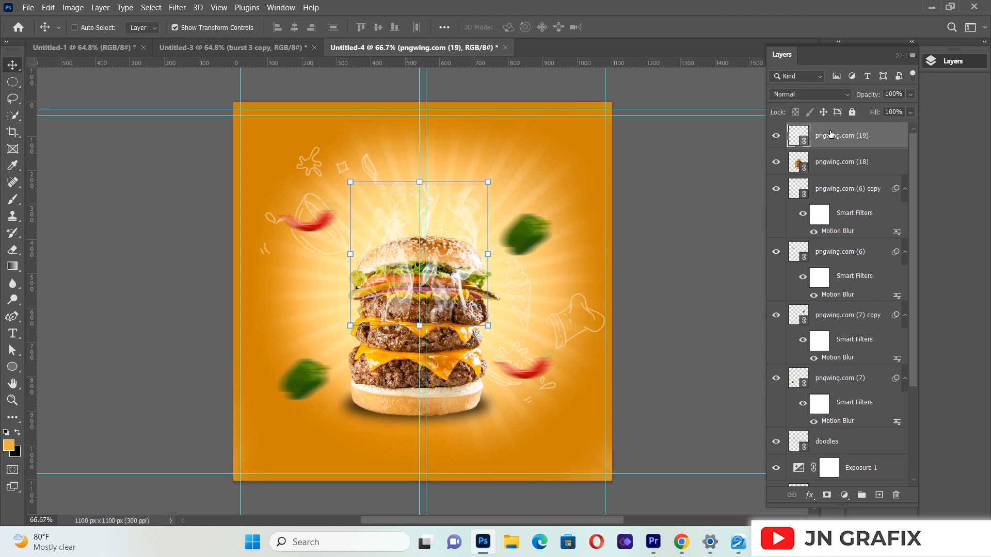
key("ctrl+j")
left_click_drag(834, 158, 835, 208)
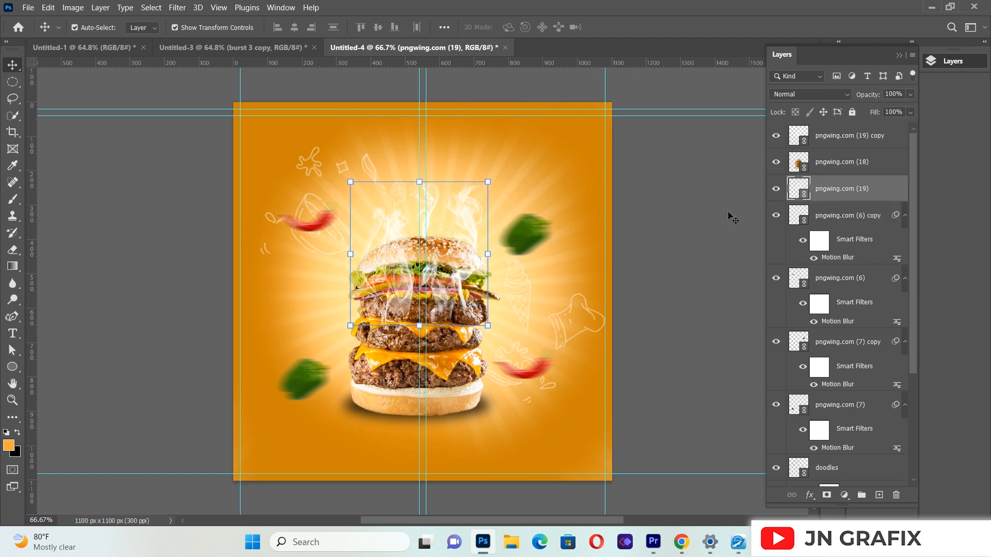
left_click_drag(442, 298, 441, 336)
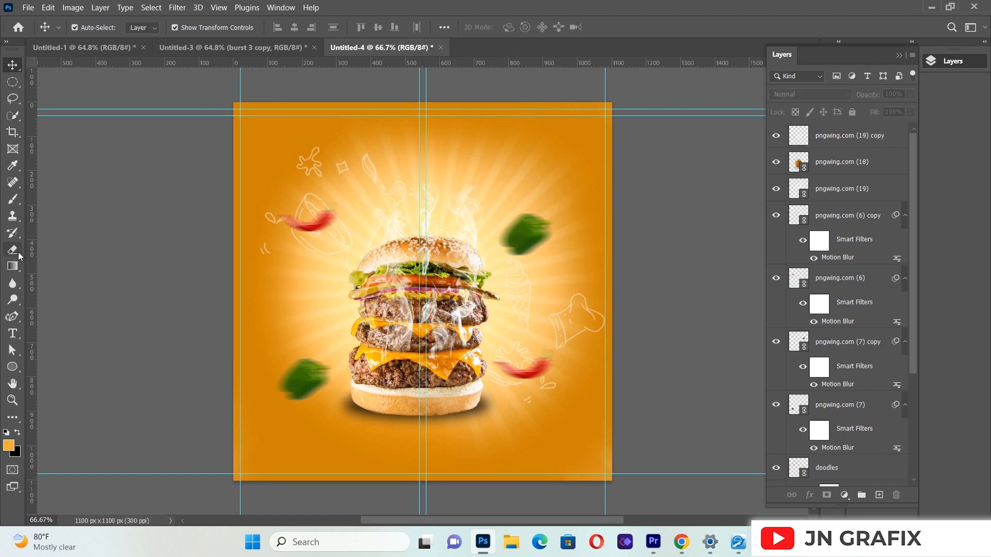
left_click(18, 252)
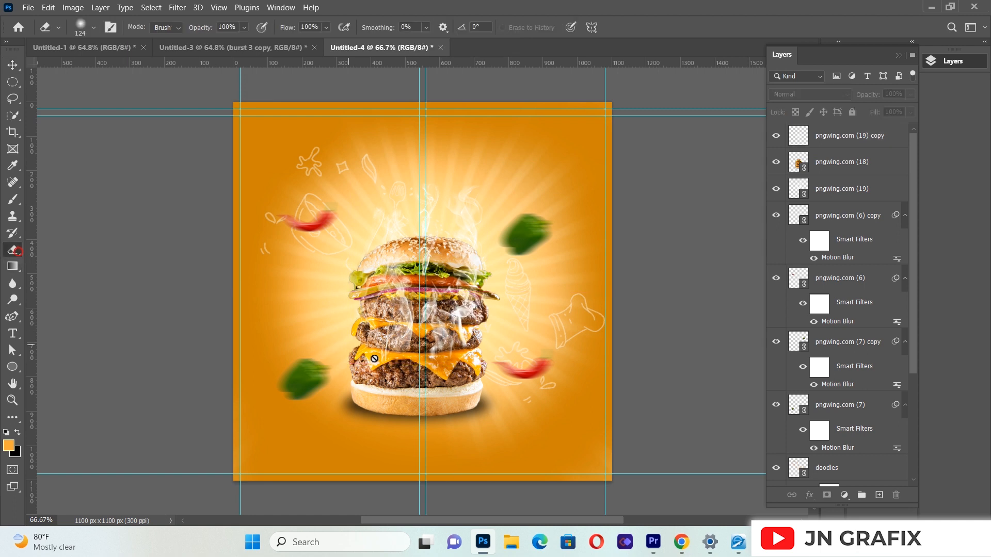
left_click(426, 310)
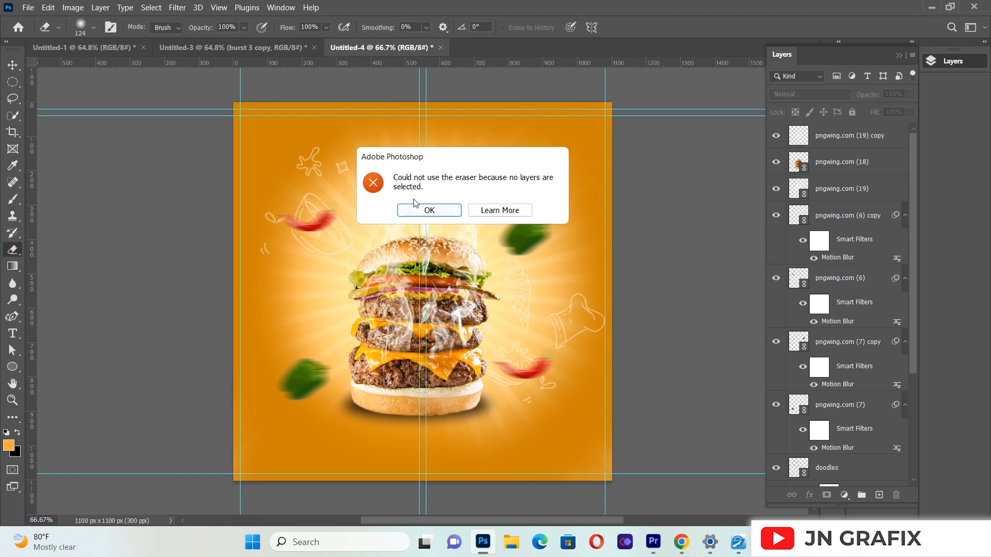
left_click(429, 210)
Step: Erase part of the front smoke copy around the top bun with a soft 124 px eraser and deselect the layer
left_click(12, 64)
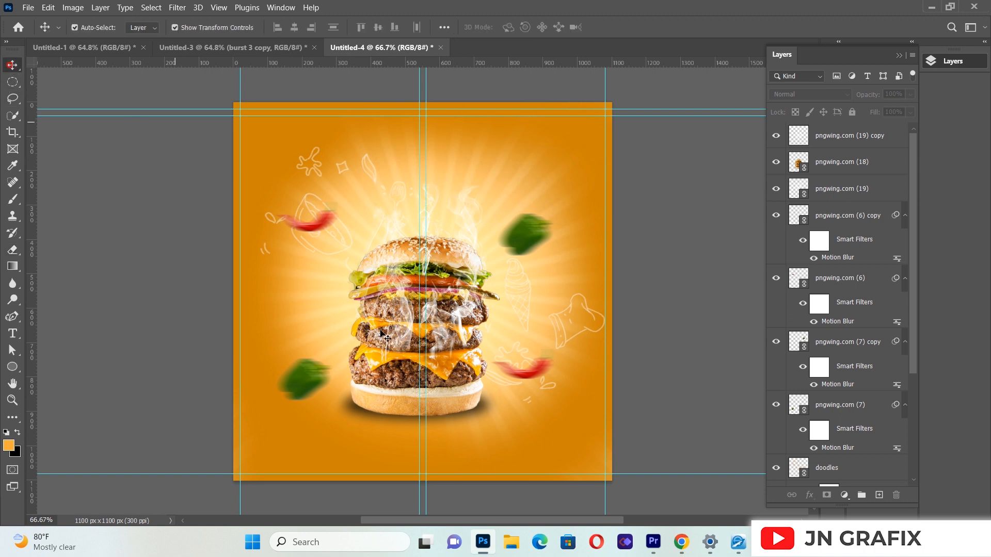
left_click(407, 329)
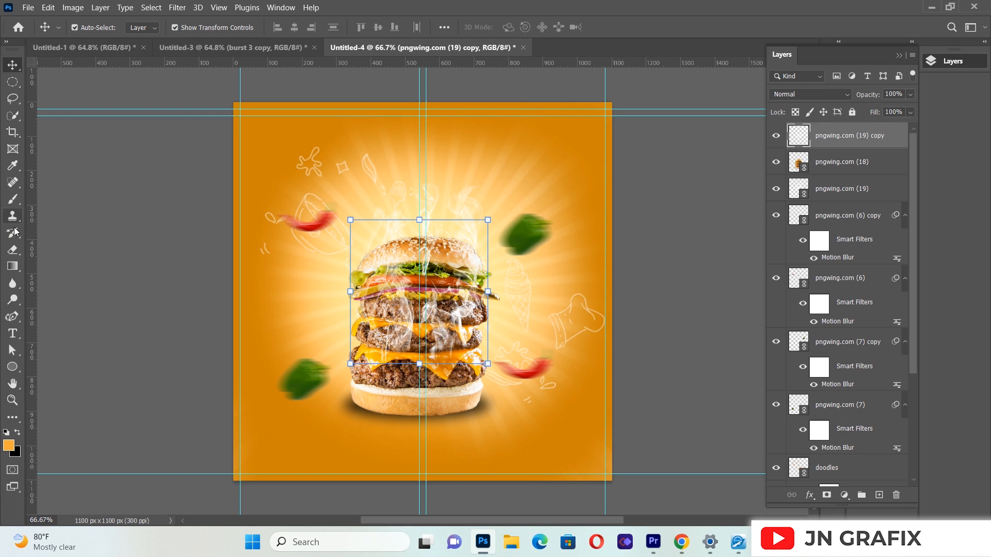
left_click(13, 250)
mouse_move(418, 233)
left_mouse_down()
mouse_move(397, 236)
mouse_move(463, 231)
mouse_move(403, 243)
left_mouse_up()
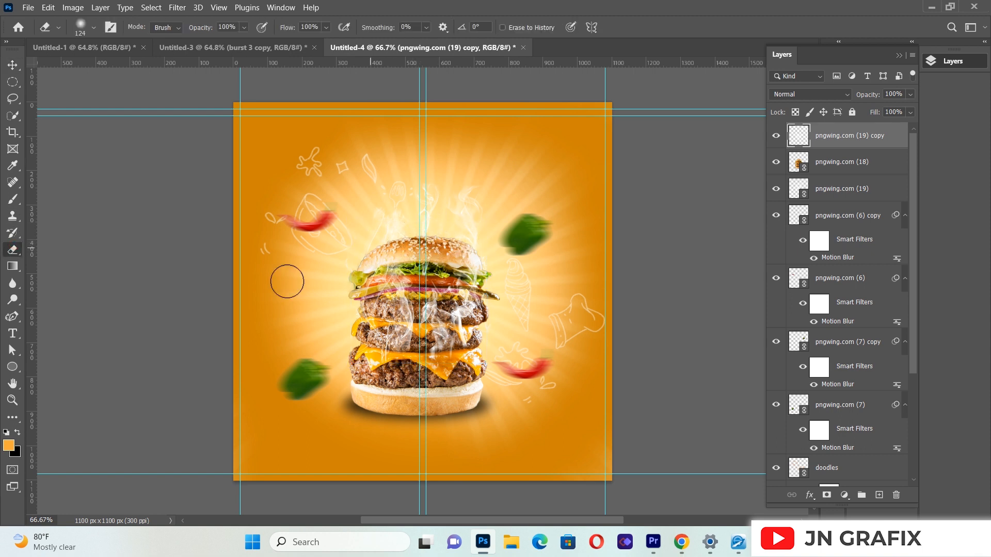
left_click(13, 64)
left_click(179, 386)
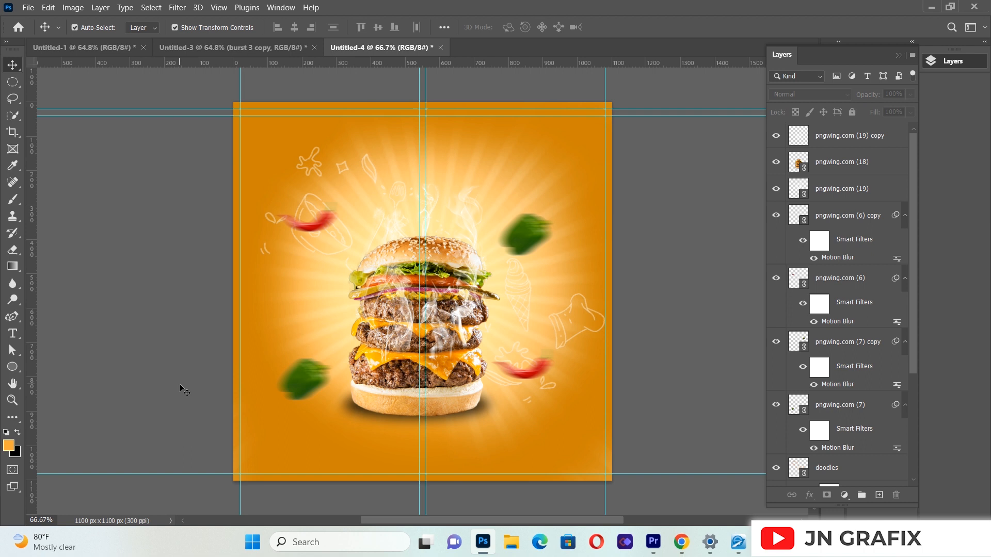
Step: Create a centred paragraph text box across the burger in the Adventure font and enter BURGER
left_click(16, 333)
left_click_drag(274, 237, 350, 347)
left_click_drag(474, 411, 598, 463)
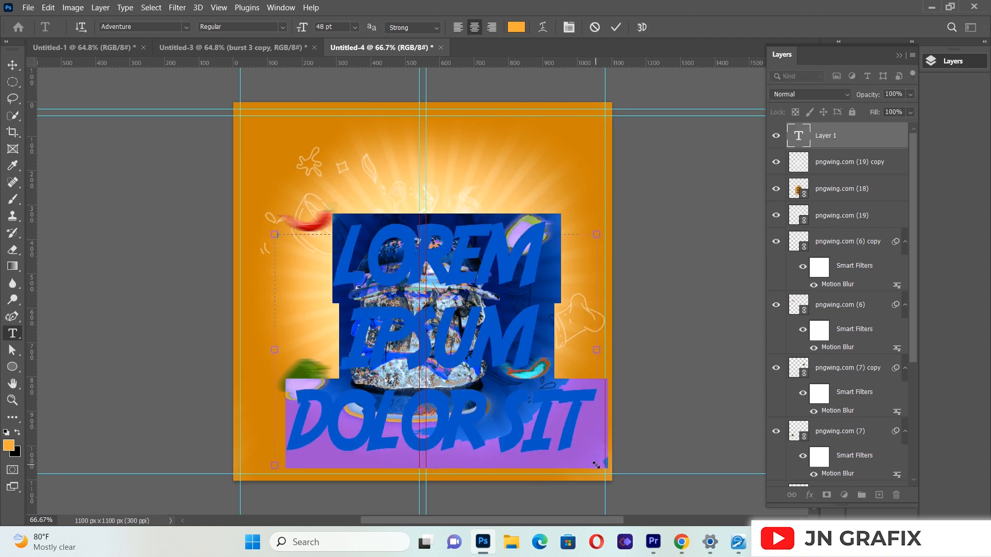
key("BackSpace")
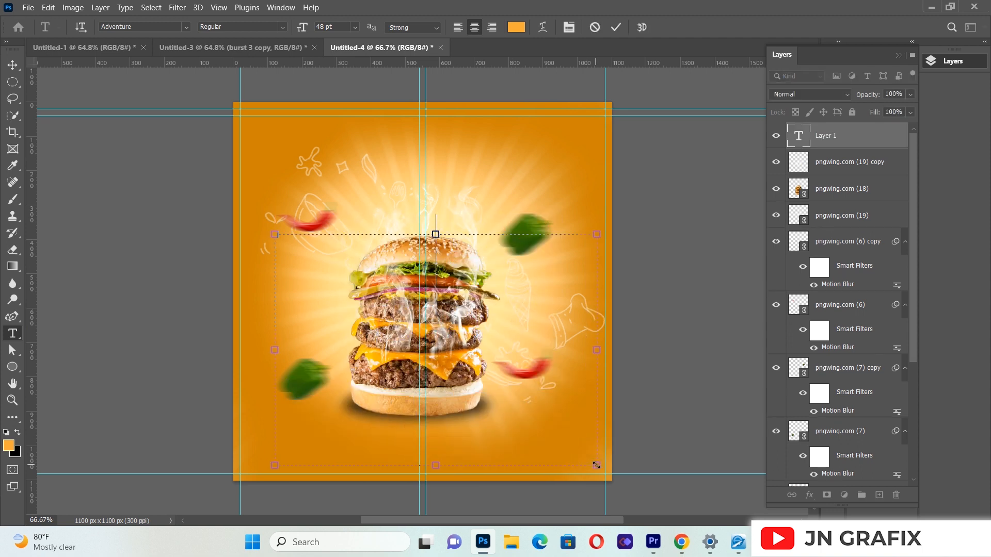
type("BU")
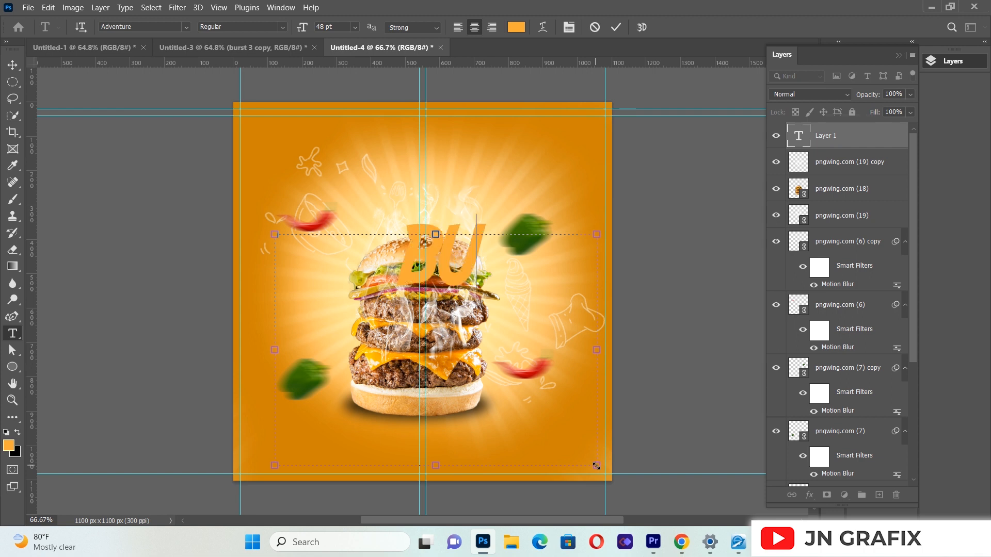
type("RG")
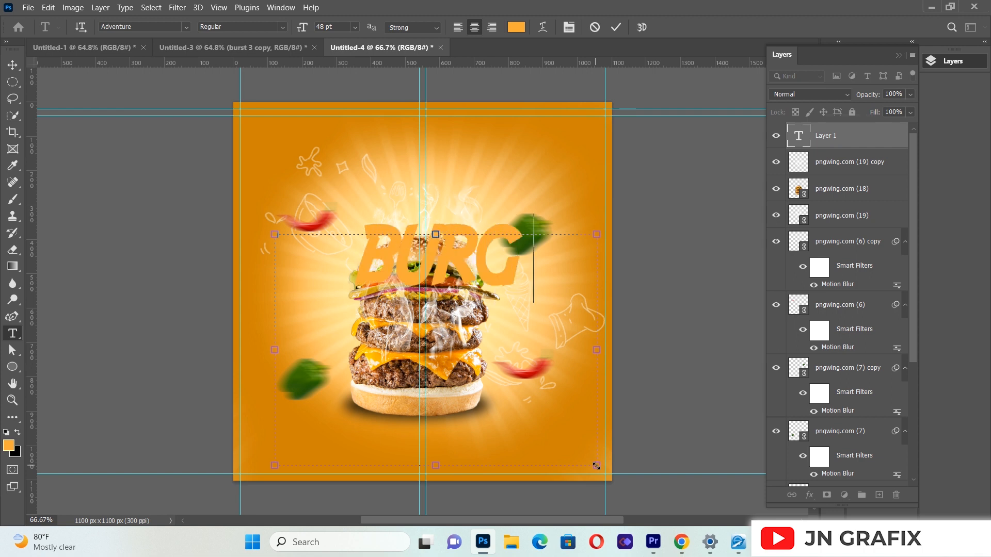
type("ER")
Step: Set the whole BURGER text to white #fffffe with a font size of 43.76 pt
key("ctrl+a")
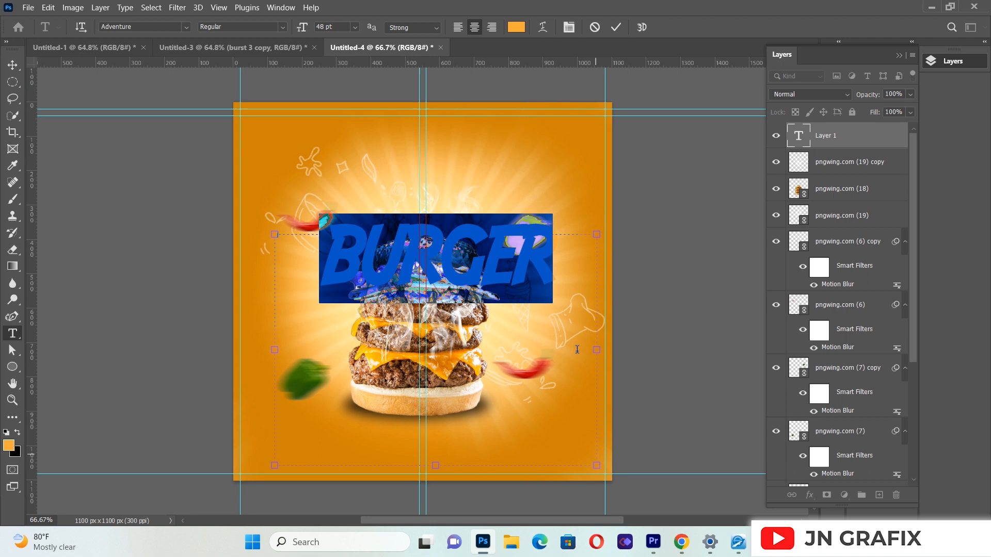
left_click(516, 27)
left_click_drag(666, 164, 649, 149)
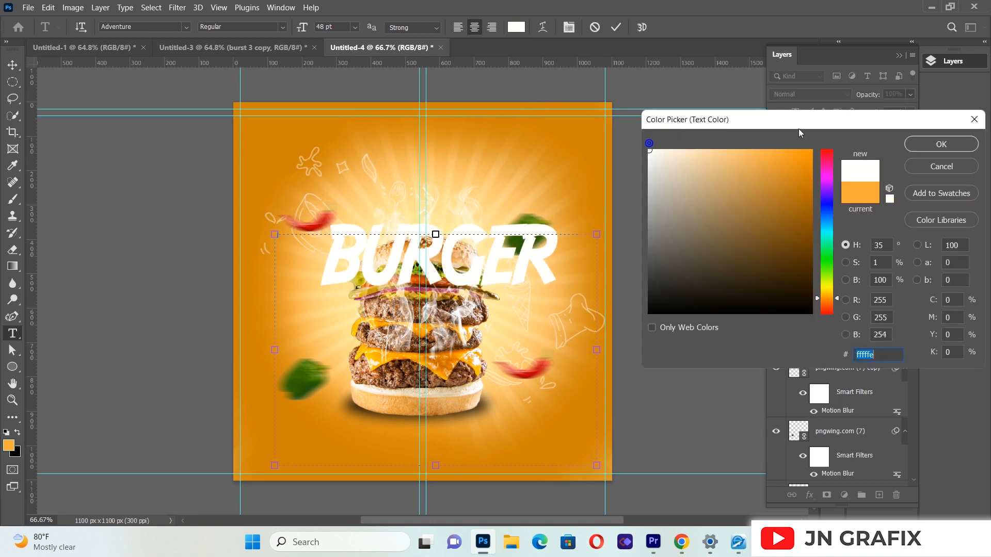
left_click(936, 144)
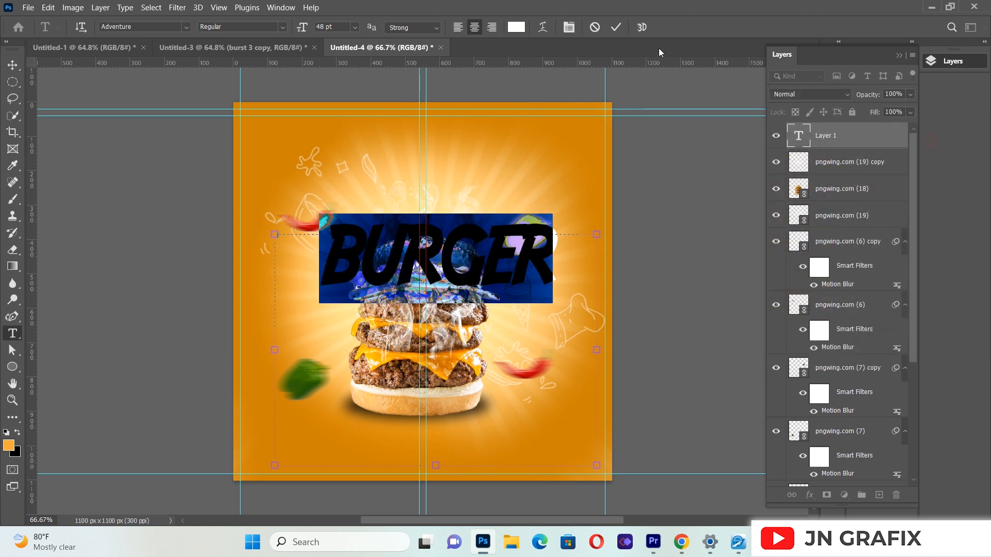
left_click(571, 31)
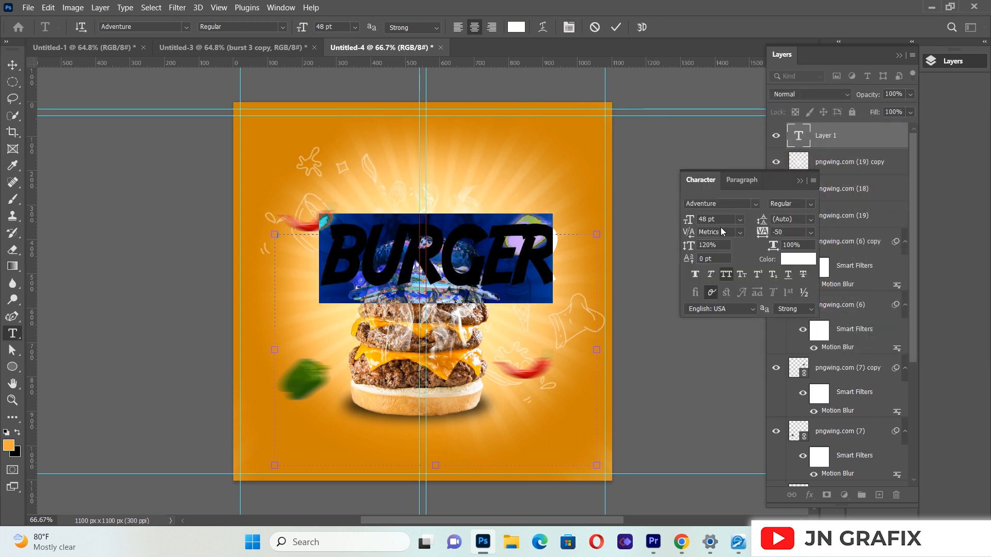
left_click(707, 219)
key("BackSpace")
left_click(801, 181)
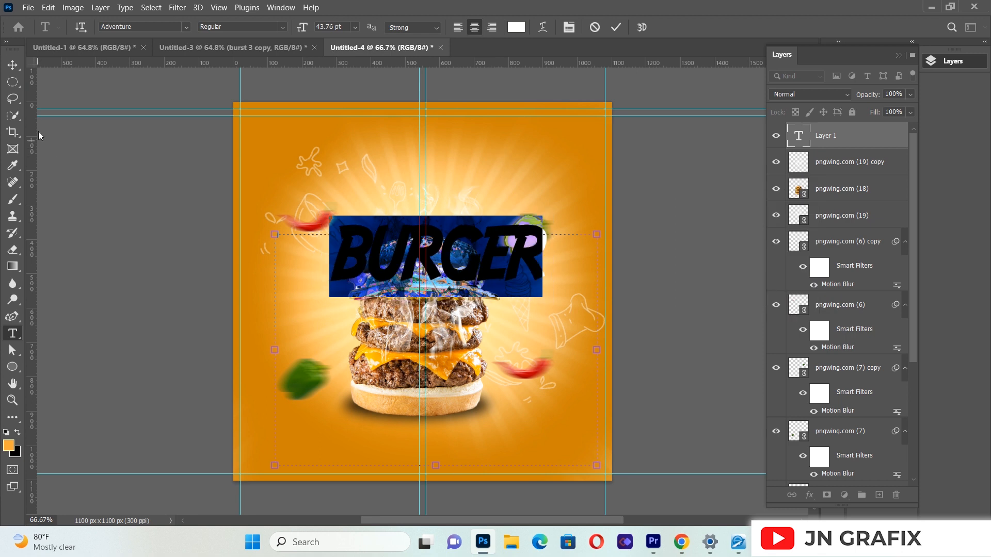
Step: Move the BURGER text up so it sits just above the top bun, centred on the flyer
left_click(14, 70)
left_click_drag(471, 287, 456, 224)
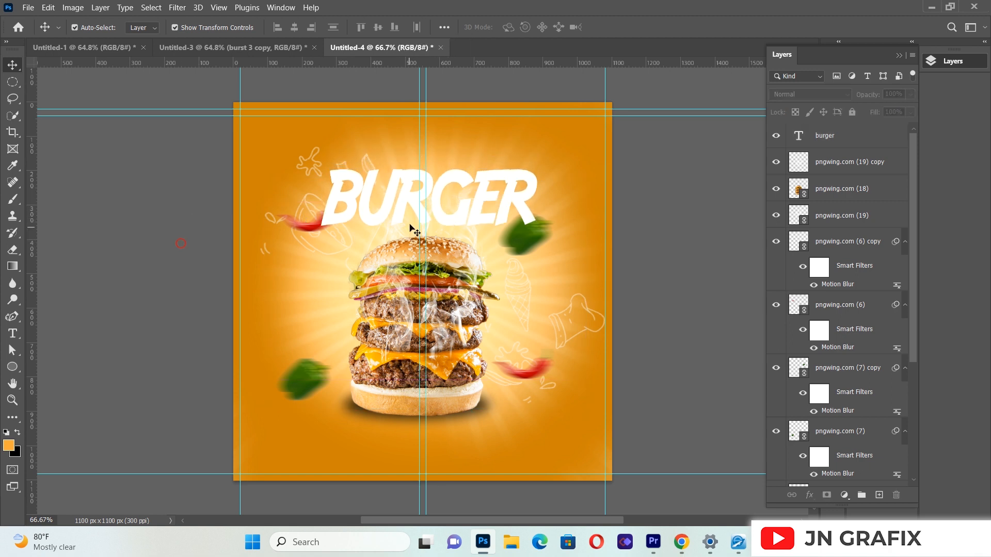
left_click(442, 209)
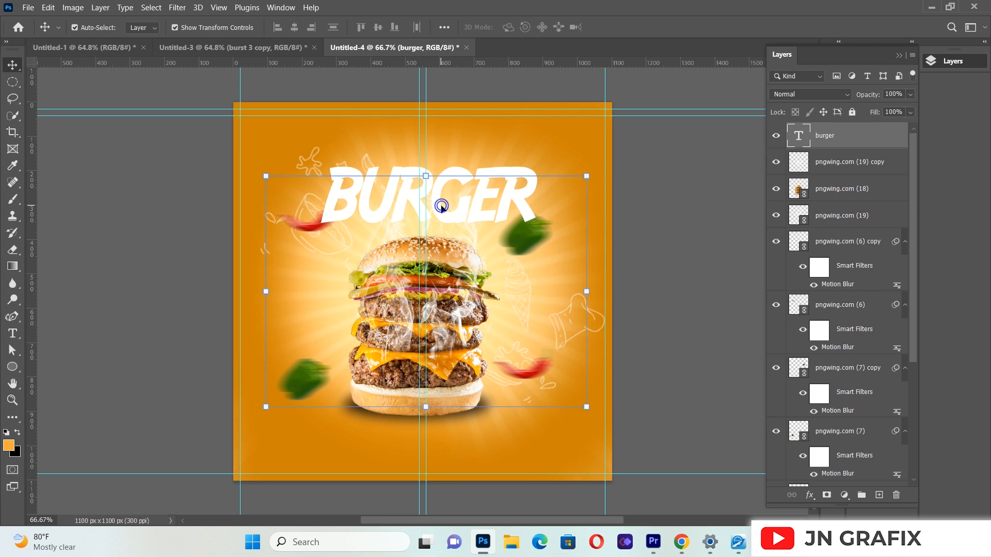
left_click(656, 214)
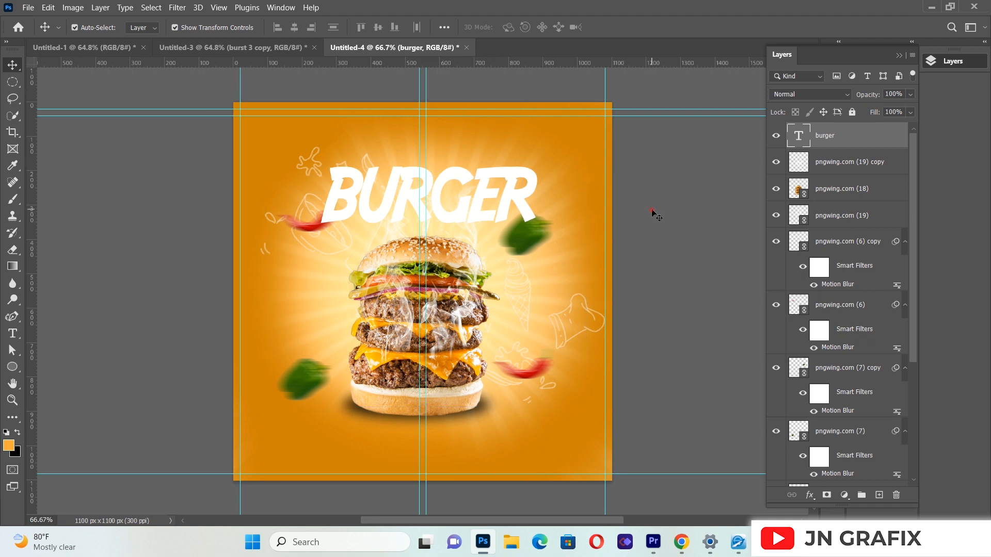
Step: Add a Multiply drop shadow to the BURGER text with 72% opacity, 90° angle, 20 px distance, 6% spread and 18 px size
left_click(478, 215)
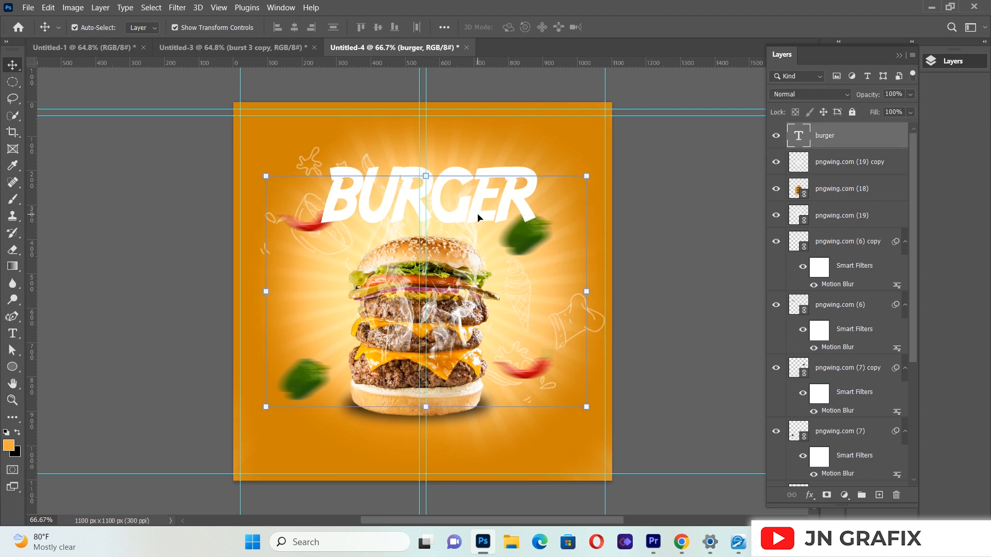
left_click(810, 496)
left_click(822, 491)
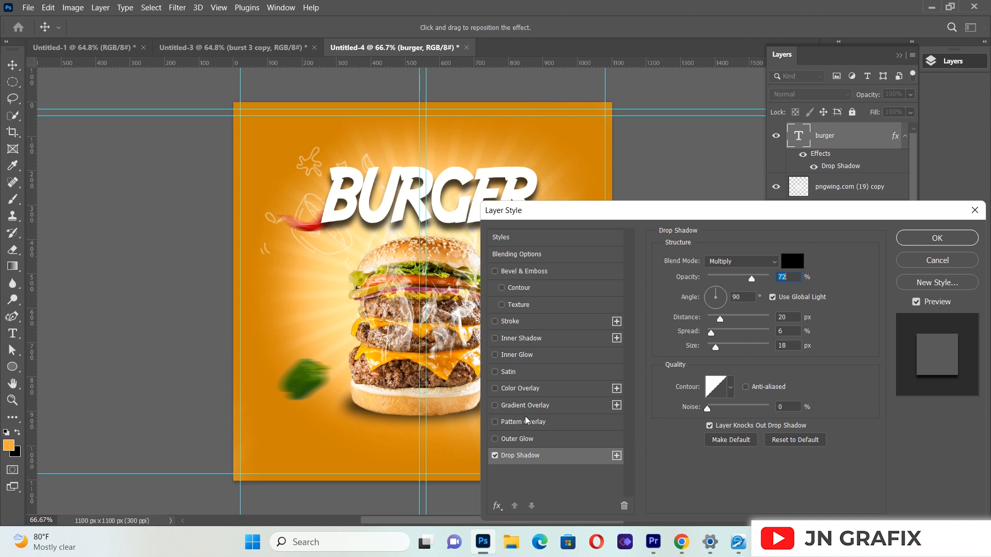
Step: Add a 7 px outside stroke at 68% opacity to the BURGER text, filled with a linear gradient from #fa963b to #fb8729
left_click(526, 323)
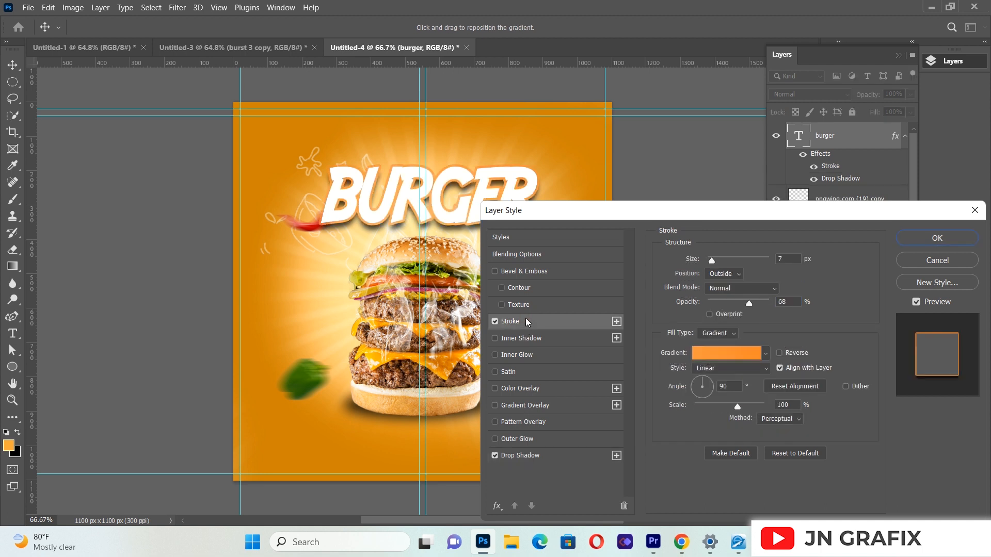
left_click(717, 354)
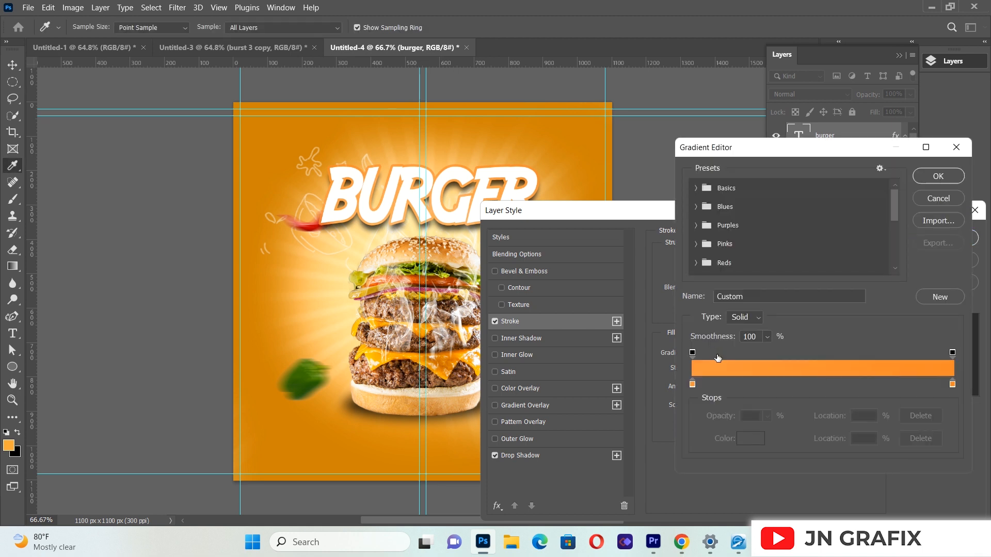
left_click(693, 385)
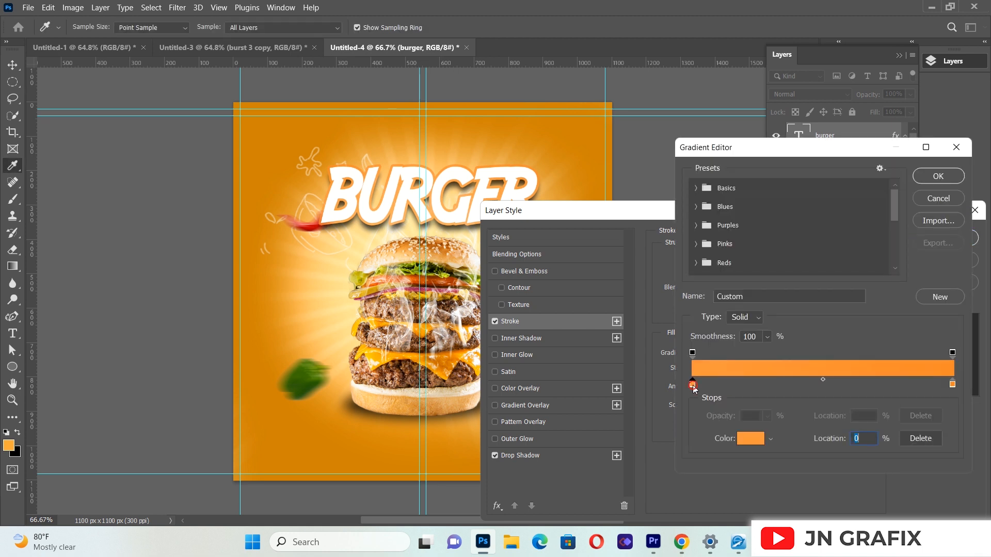
left_click(749, 437)
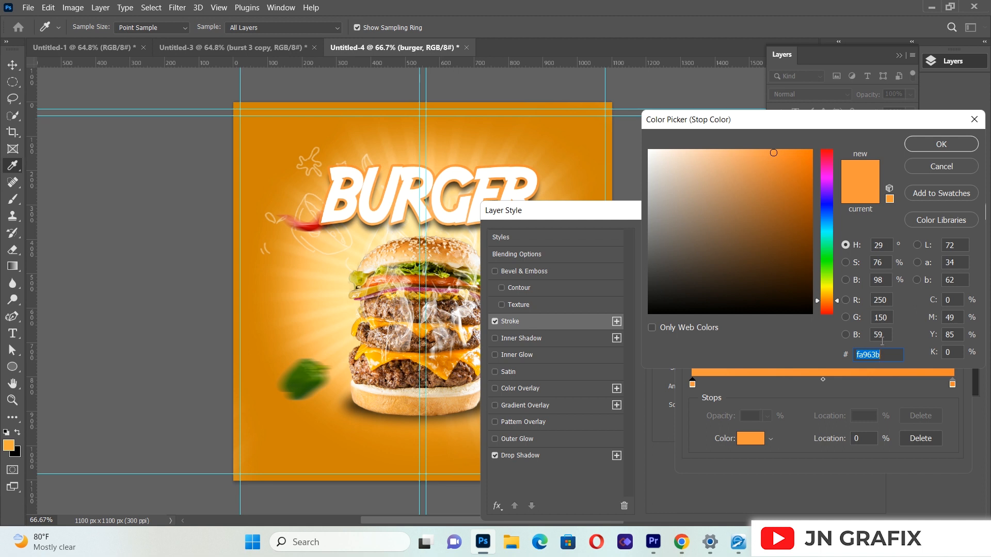
left_click(941, 142)
left_click(953, 384)
left_click(751, 442)
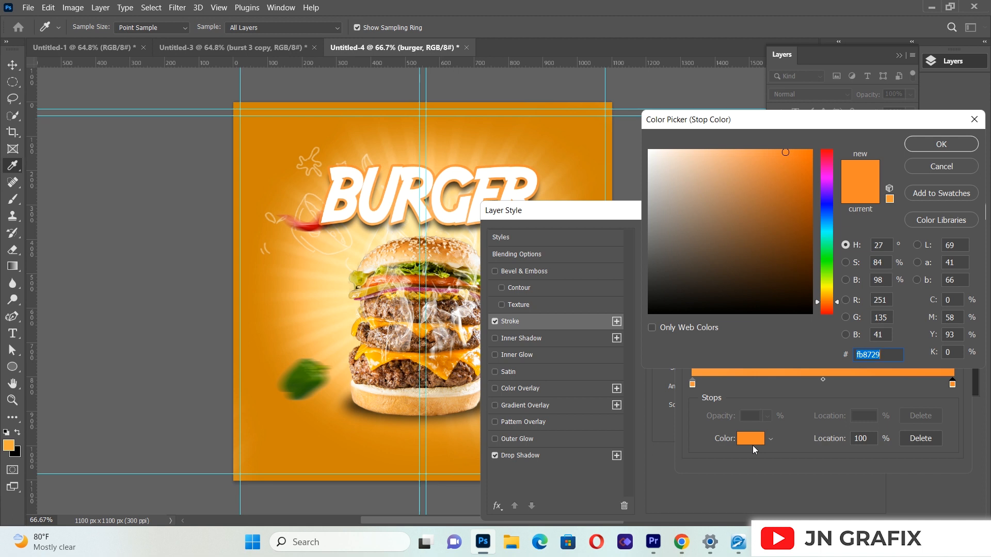
left_click(942, 144)
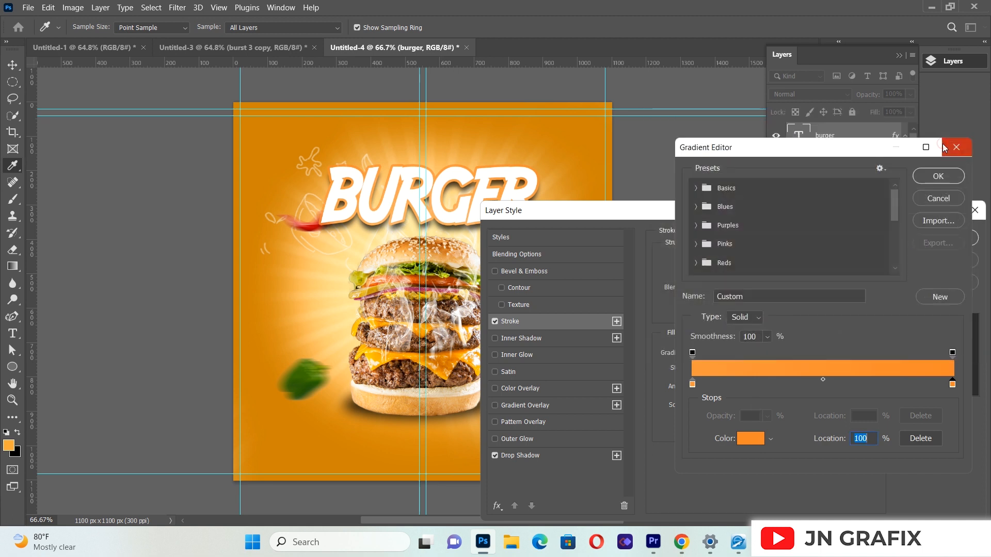
left_click(929, 178)
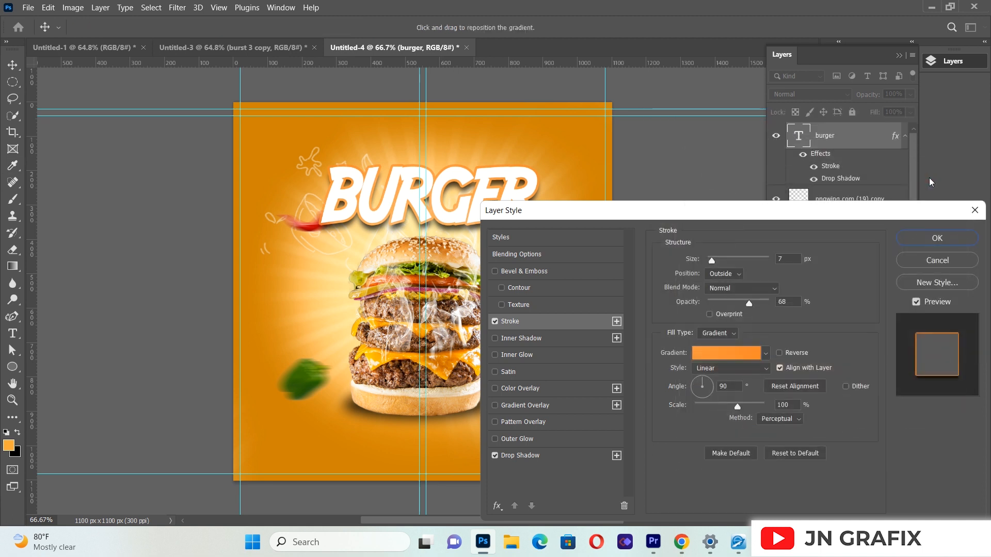
left_click(927, 239)
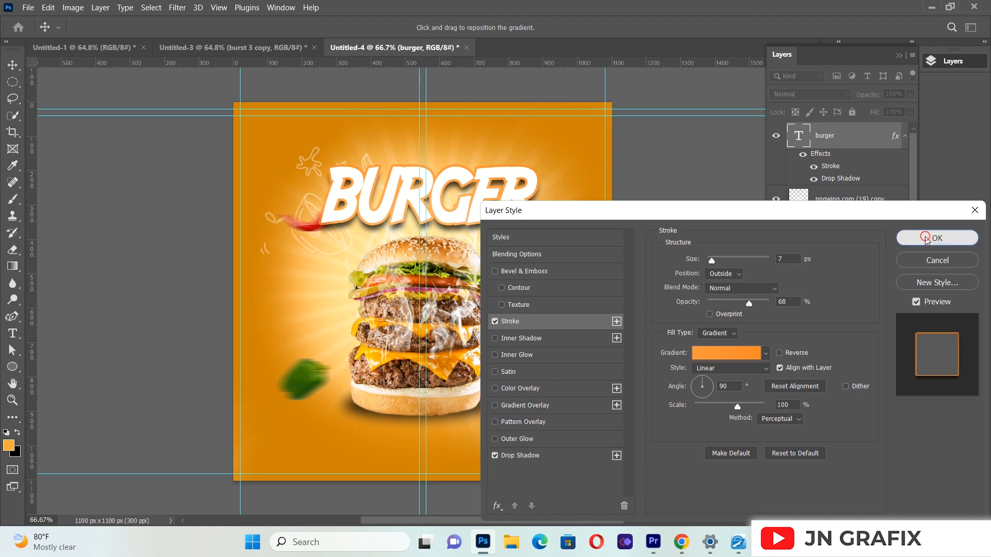
left_click(649, 216)
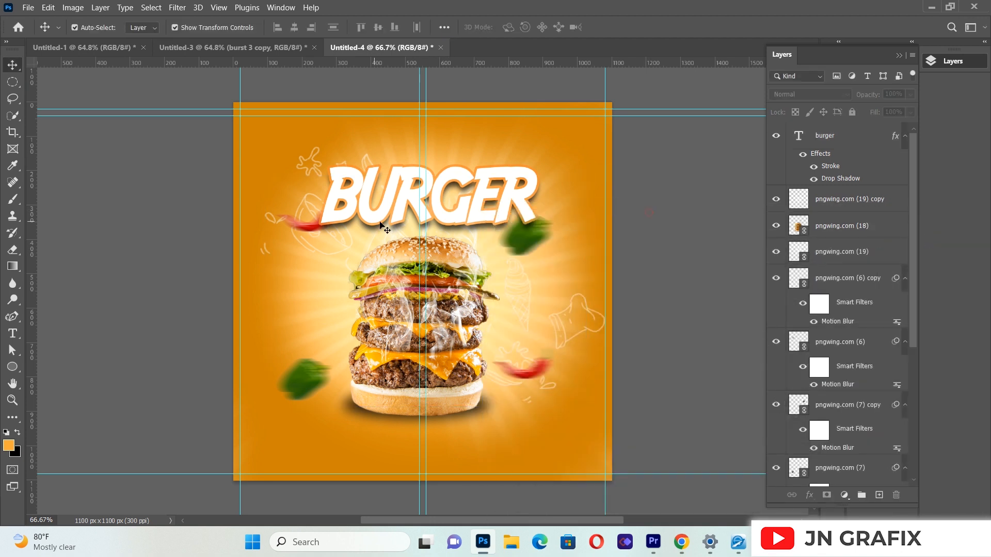
Step: Nudge the BURGER text up by two small increments
left_click(450, 221)
key("Up")
key("Up")
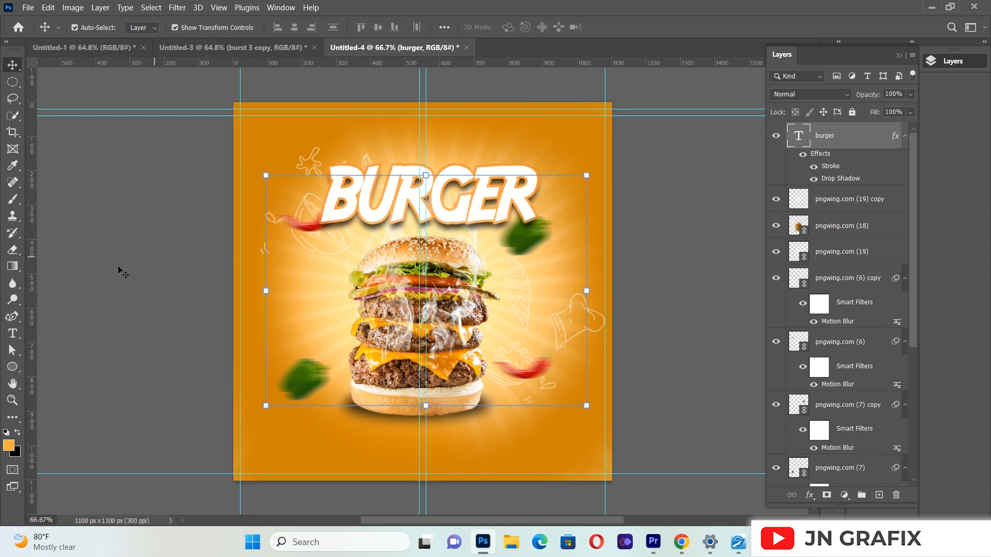
Step: Create a second paragraph text box at the base of the burger and enter SPECAIL
key("t")
left_click_drag(275, 408, 569, 473)
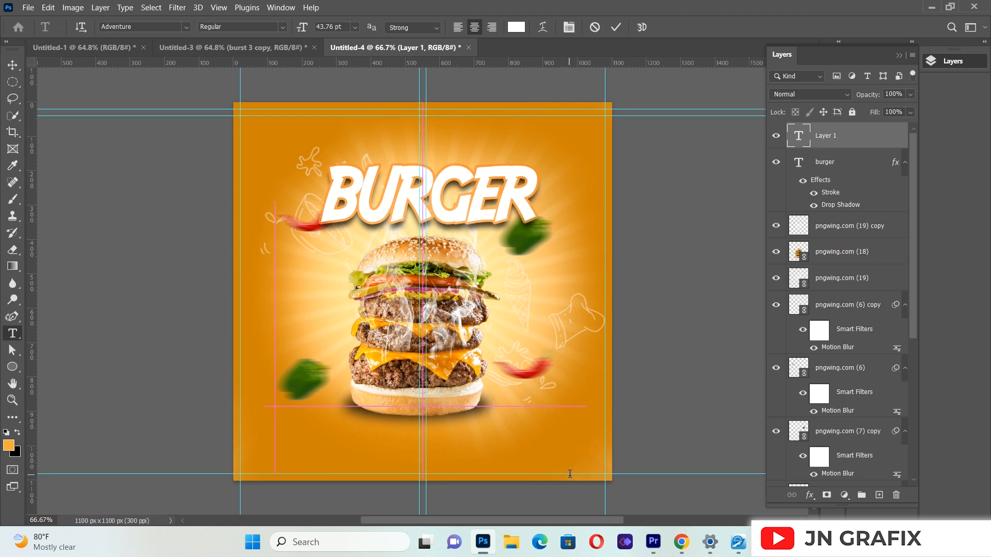
key("BackSpace")
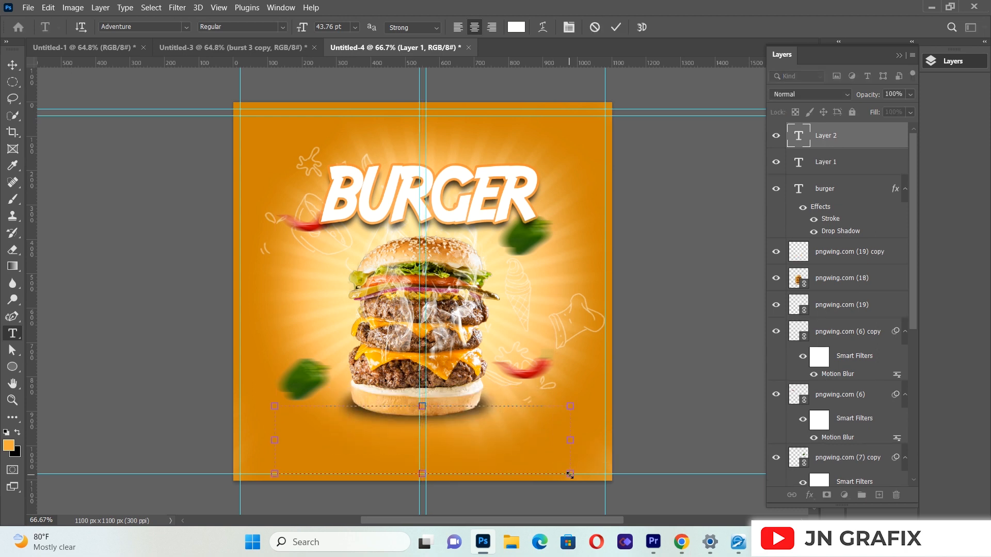
type("SPECA")
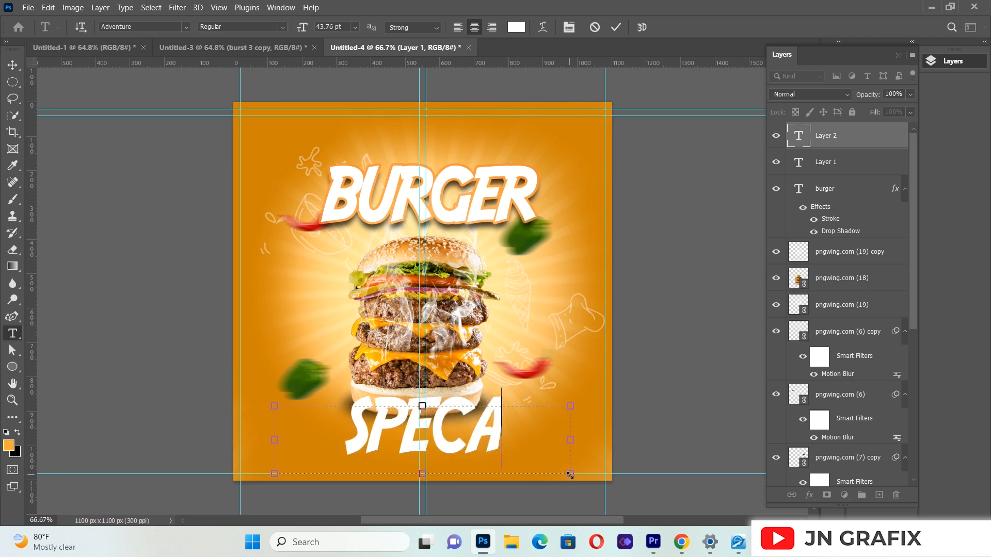
type("IL")
Step: Set the SPECAIL text's font size to 18.4 pt and commit the text
key("ctrl+a")
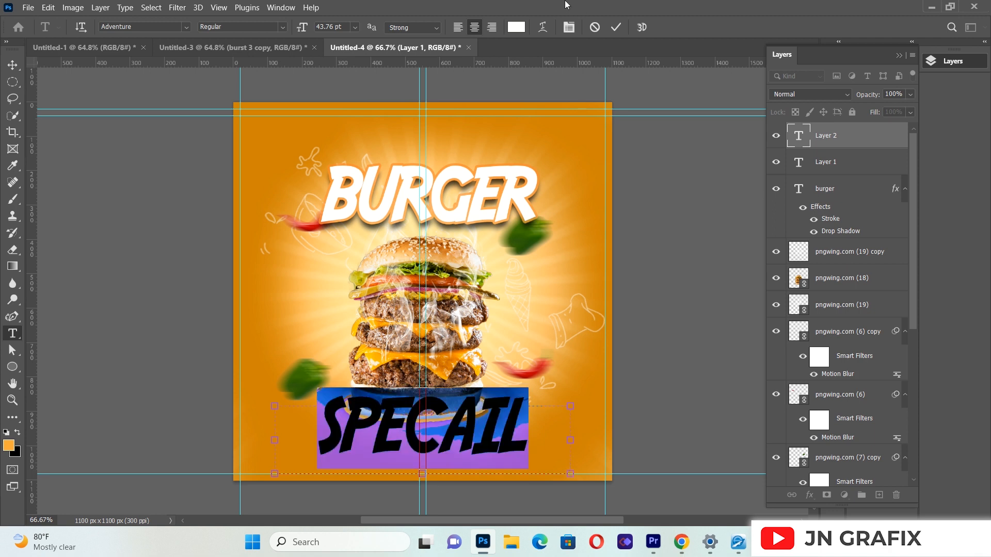
left_click(570, 27)
left_click(714, 219)
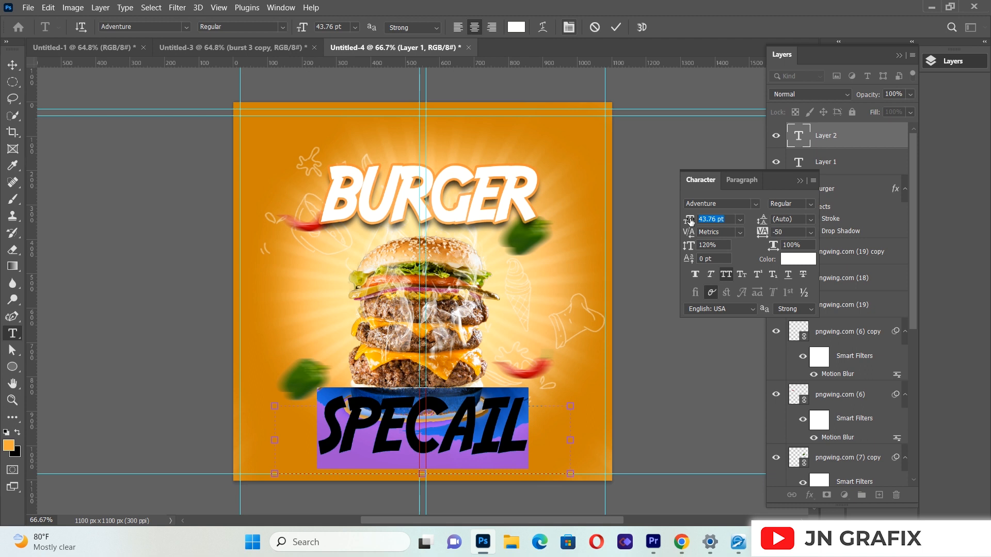
left_click(717, 219)
key("BackSpace")
type("18.4pt")
key("Return")
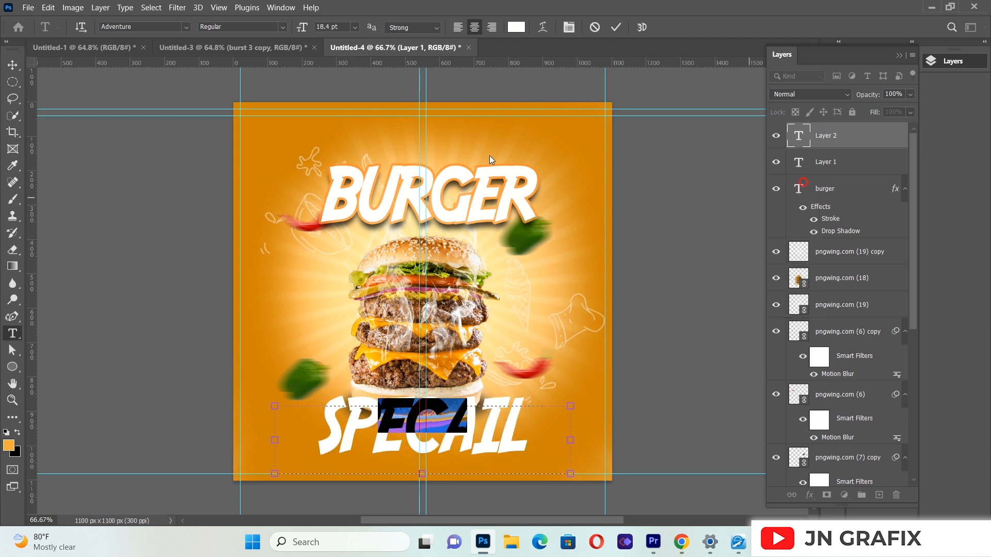
left_click(12, 64)
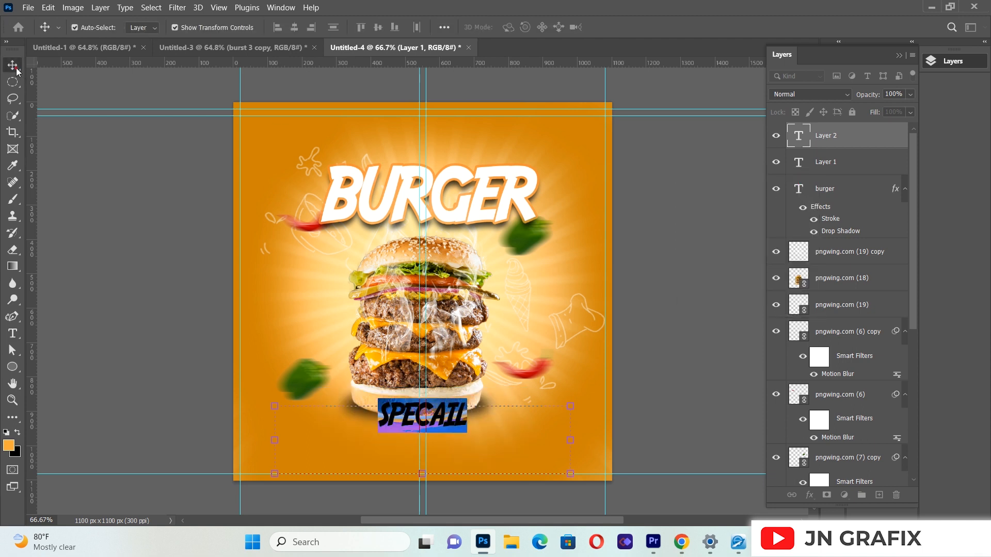
Step: Move the SPECAIL text from the burger's base to just above the BURGER headline and nudge it slightly right and down
left_click(163, 308)
left_click_drag(408, 427, 405, 156)
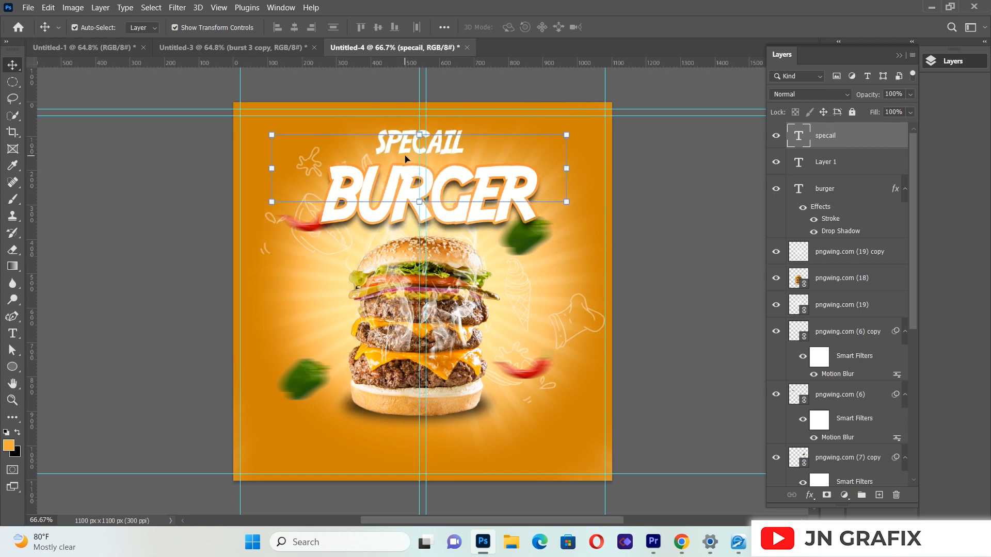
key("Right")
key("Right")
key("Right")
key("Right")
key("Down")
key("Down")
key("Down")
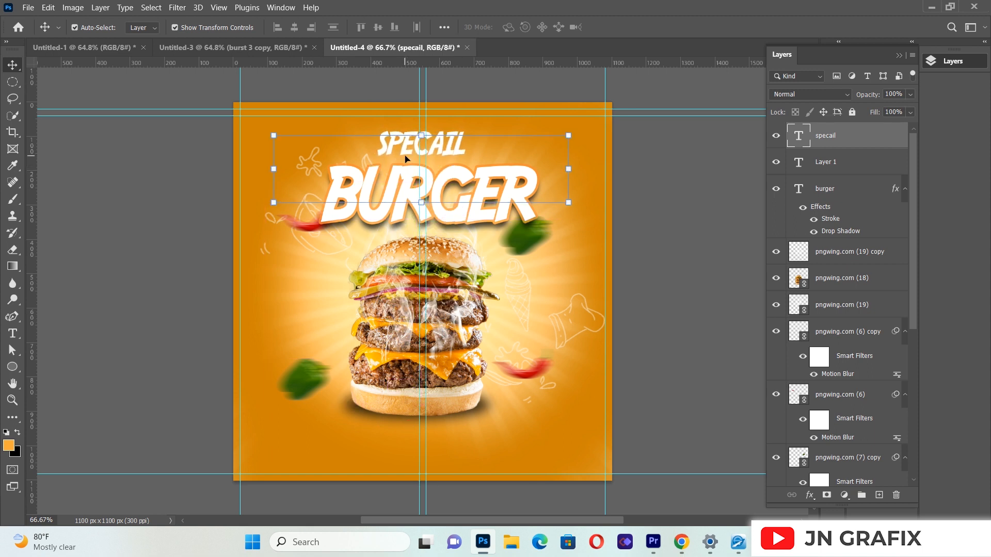
key("Down")
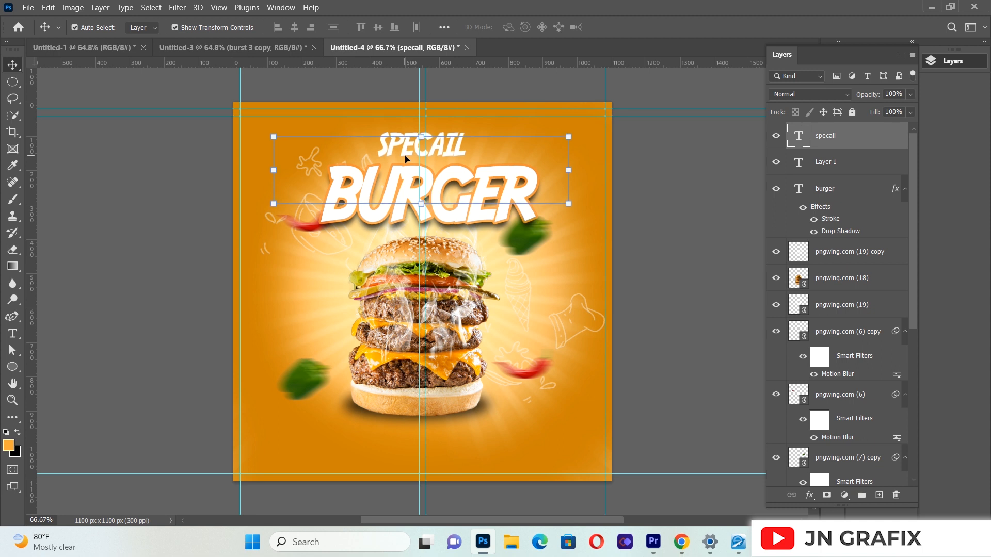
left_click(115, 211)
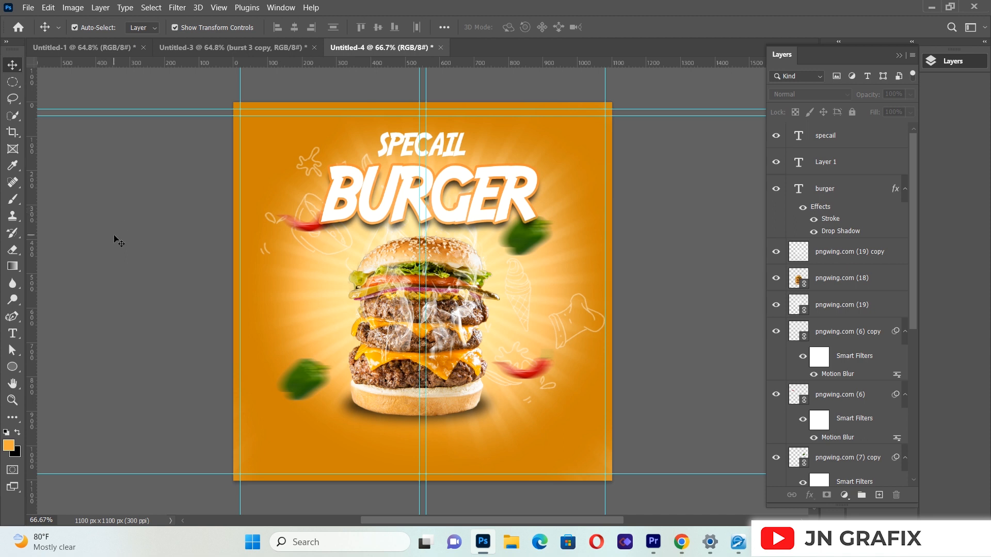
Step: Place the gold badge image images_-_2021-07-01T211222.709-removebg-preview.png as a linked file
left_click(27, 7)
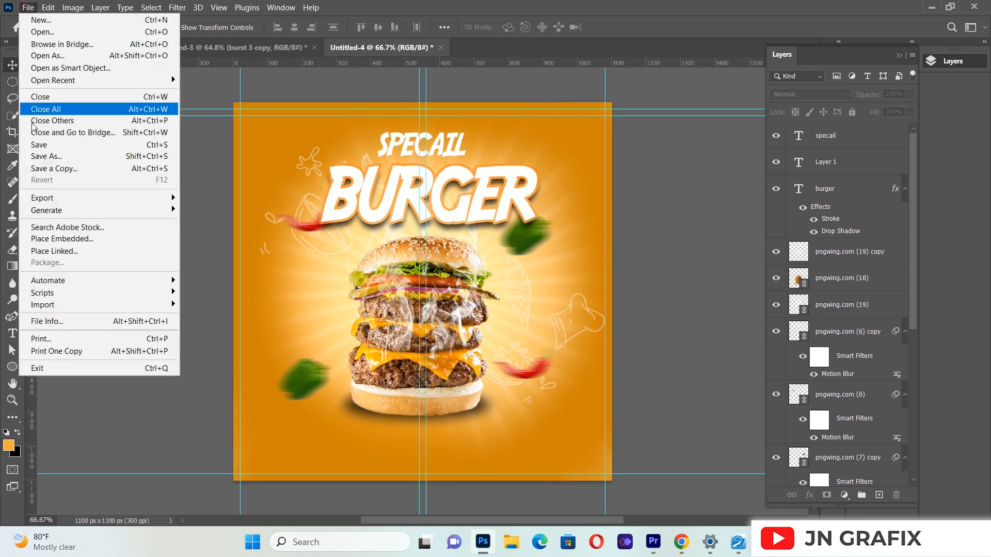
left_click(66, 251)
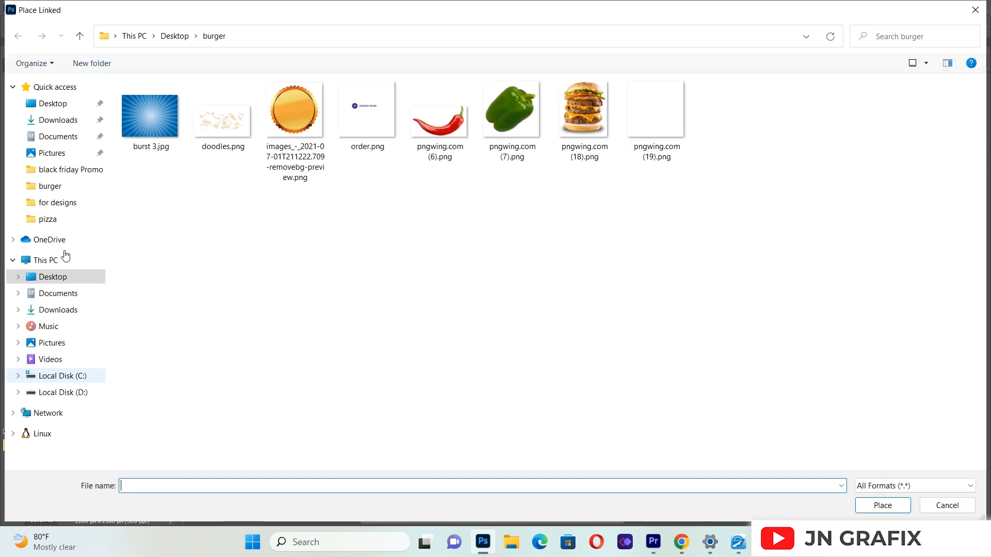
left_click(308, 109)
double_click(308, 109)
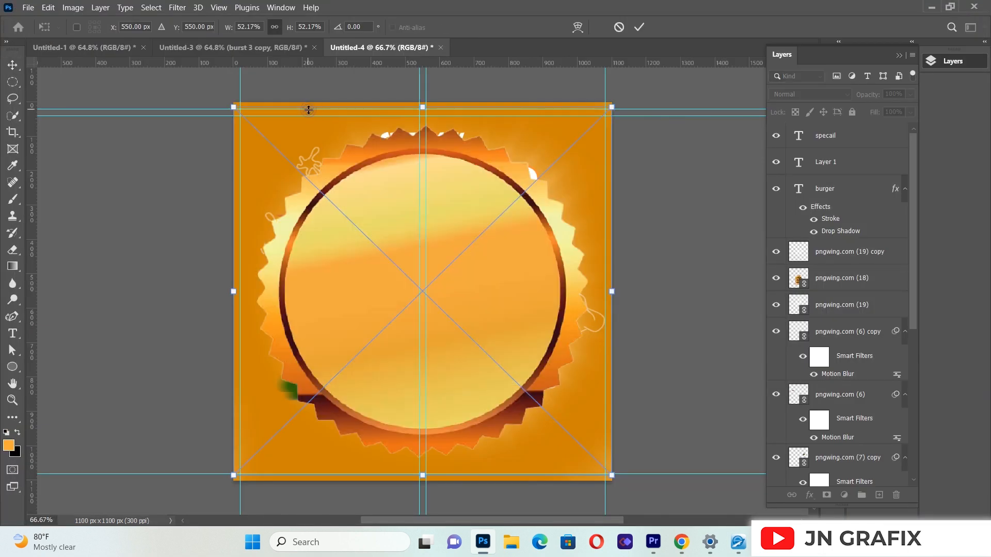
Step: Scale the badge down to 7%, position it at the burger's lower right edge, and commit the placement
left_click_drag(613, 108, 497, 394)
key("Down")
key("Down")
key("Down")
key("Down")
key("Down")
key("Down")
key("Left")
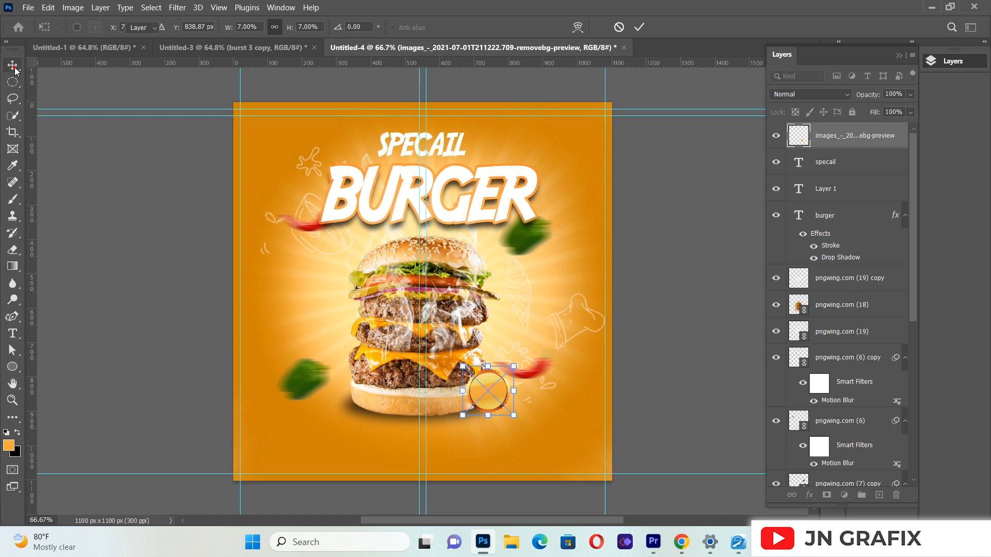
key("Return")
left_click(501, 396)
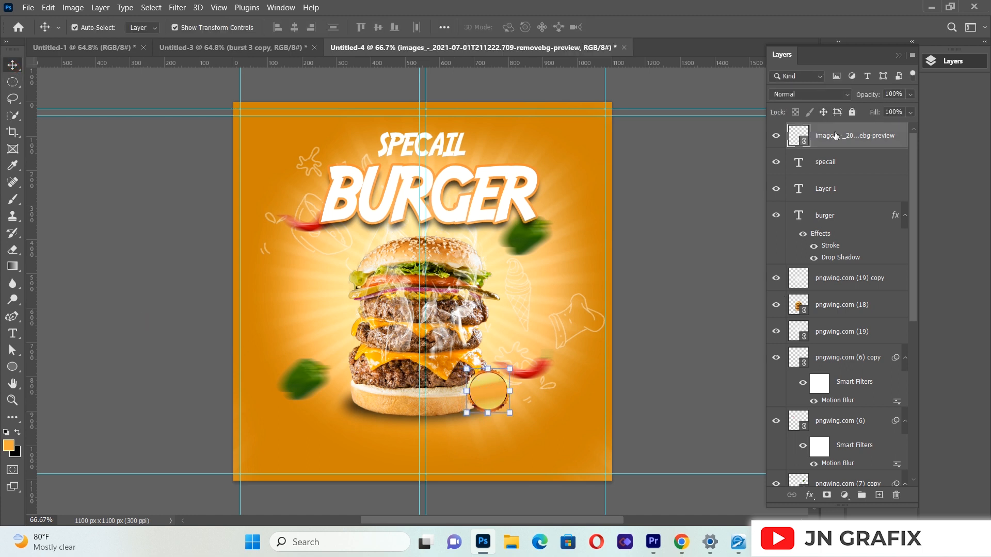
Step: Add a Hue/Saturation adjustment clipped to the badge layer, with hue -32 and saturation +45
left_click(845, 495)
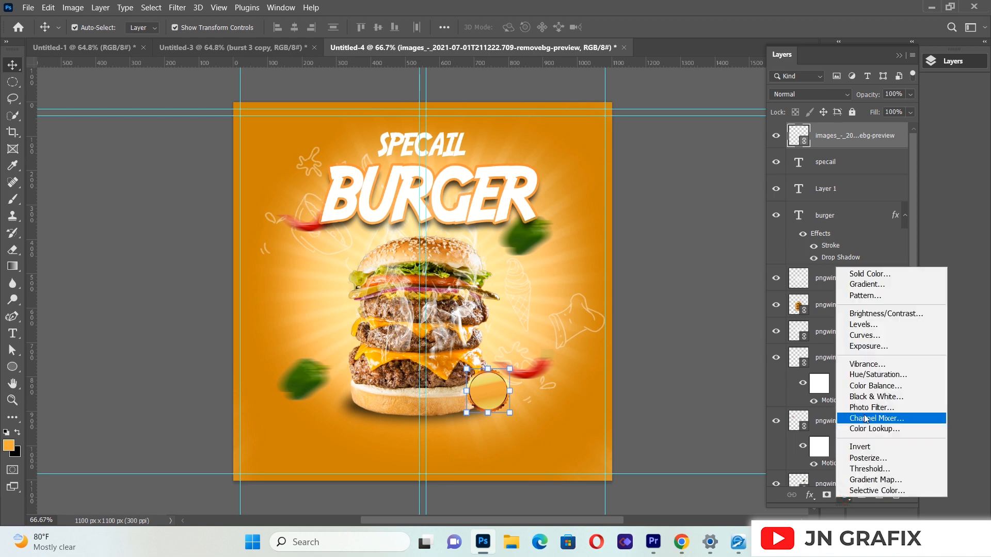
left_click(872, 374)
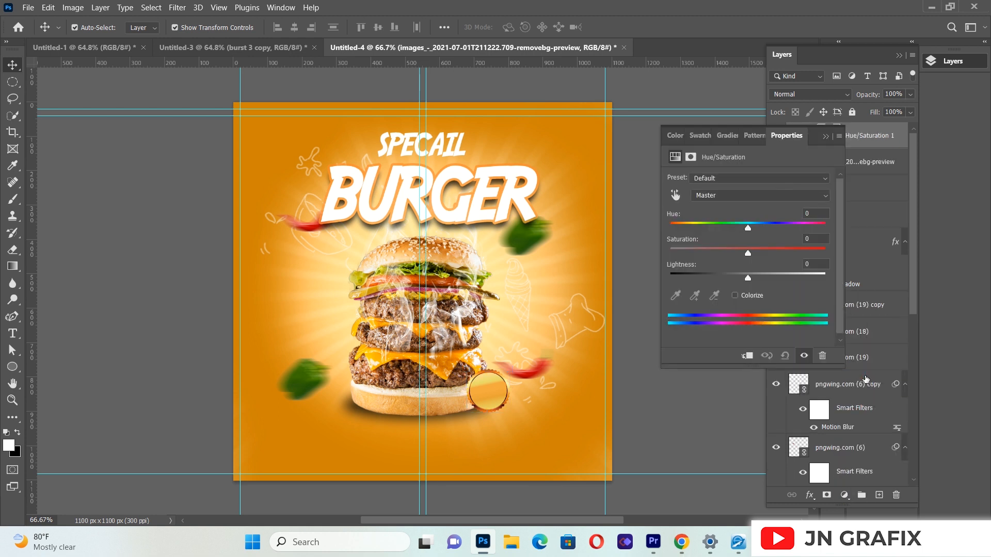
left_click(751, 359)
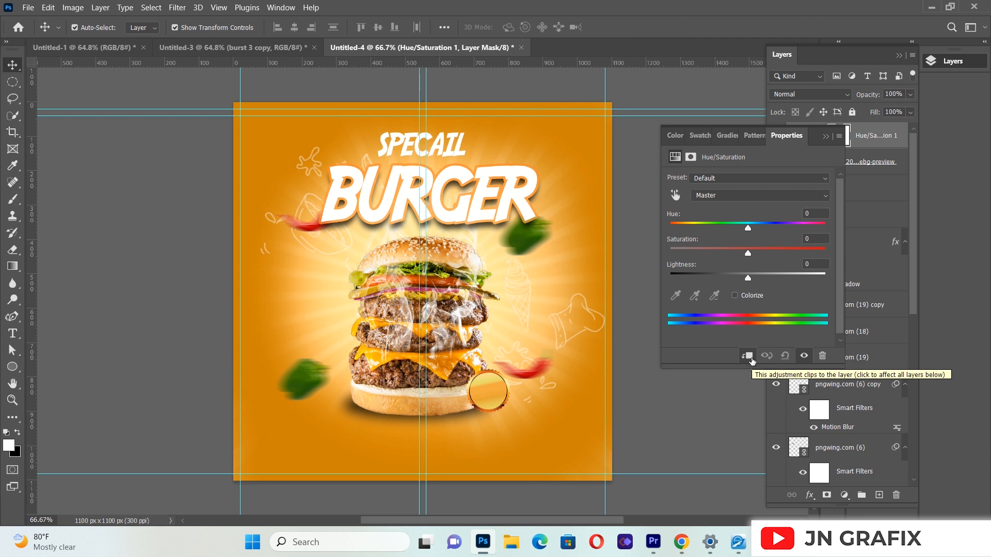
left_click_drag(747, 229, 783, 258)
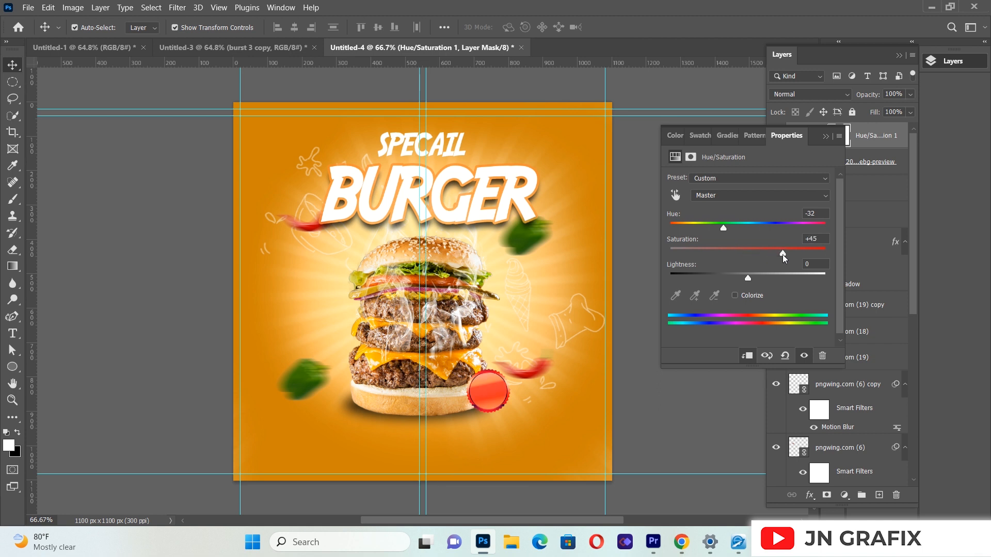
left_click(825, 137)
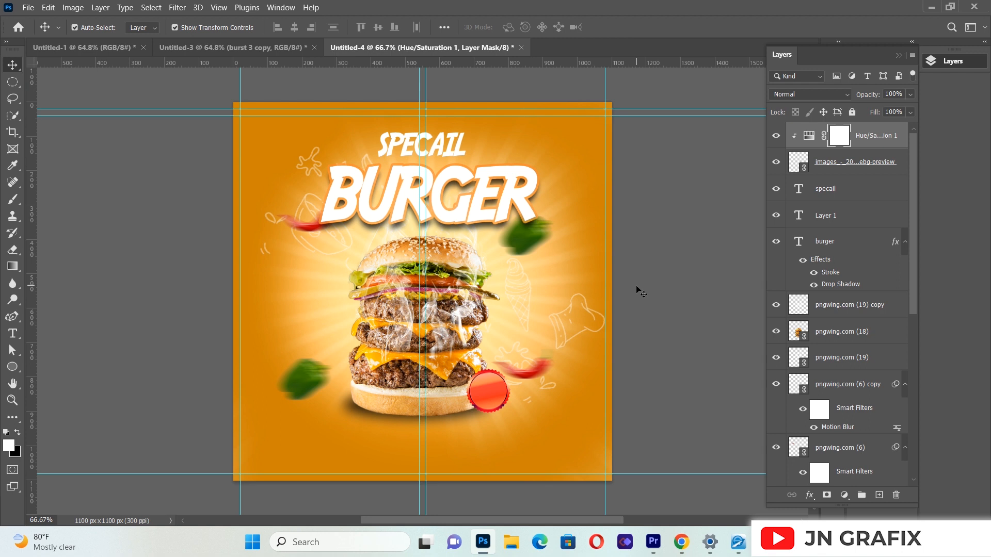
Step: Enlarge the red badge to 8.12%, nudge it slightly up, and commit the transform
left_click(494, 395)
left_click_drag(510, 369, 496, 385)
key("Up")
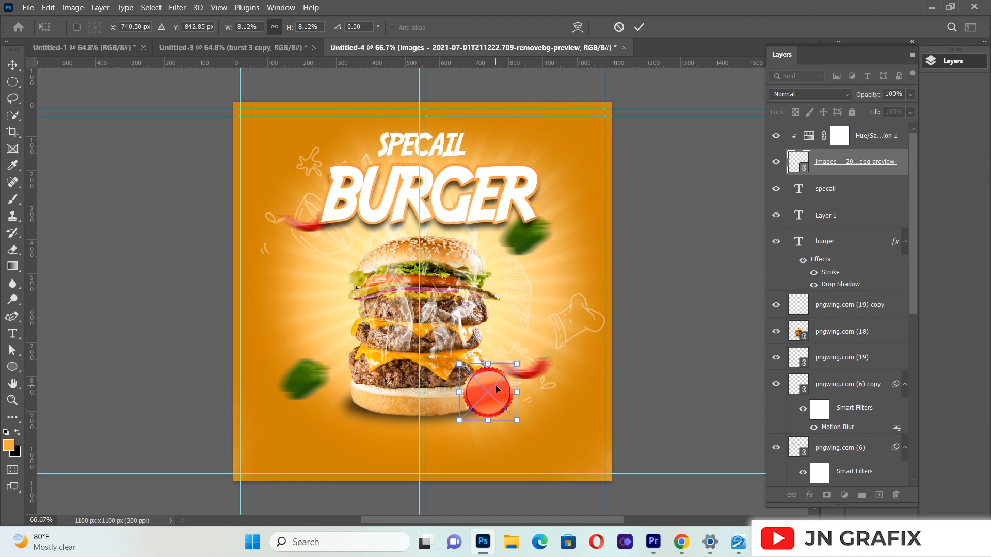
left_click(12, 65)
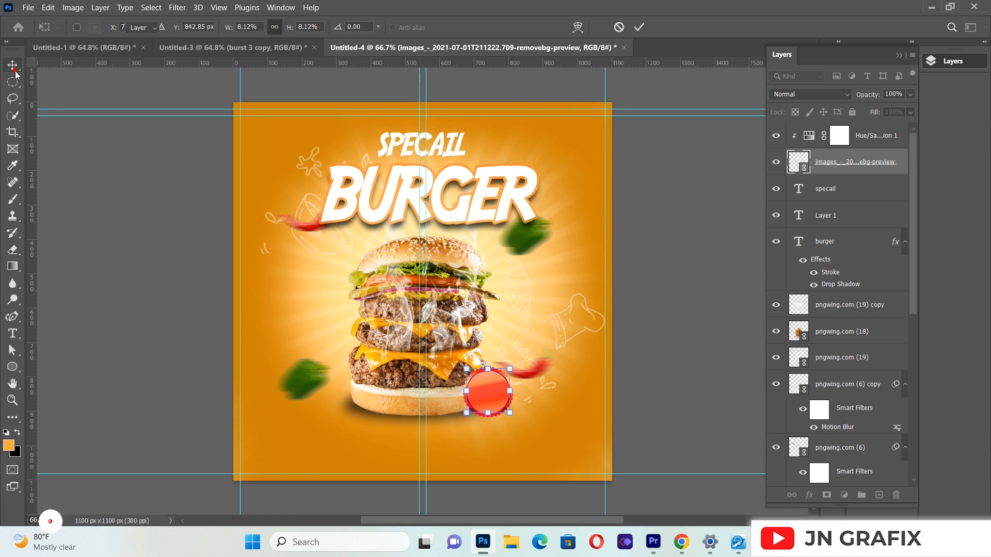
left_click(118, 267)
Step: Create a paragraph text box across the burger's base and replace the placeholder text with $7
left_click(12, 334)
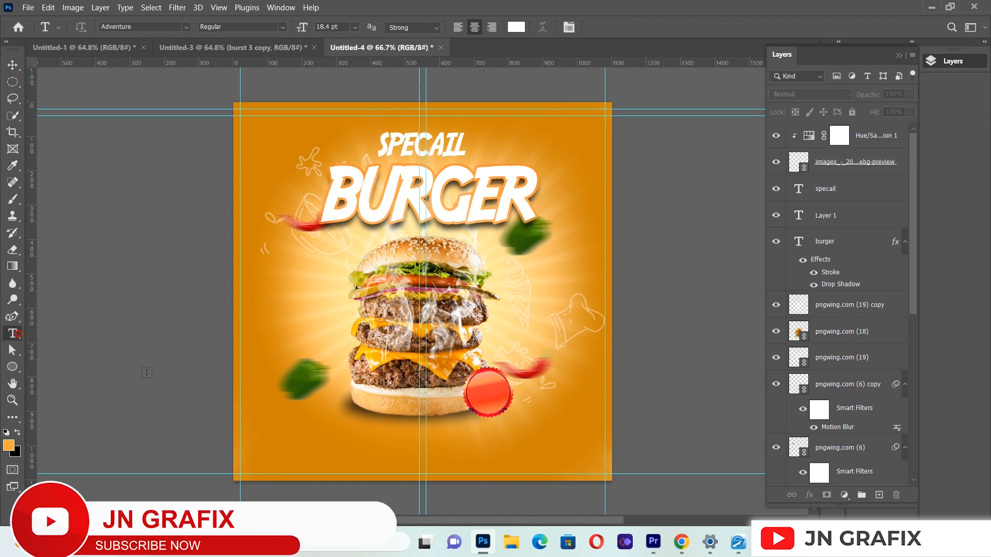
left_click_drag(292, 400, 580, 466)
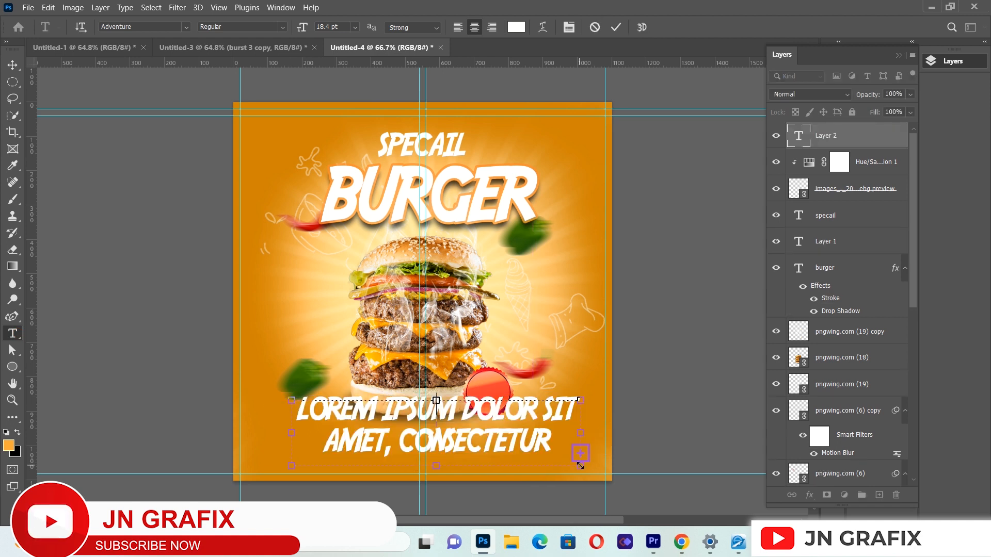
key("Delete")
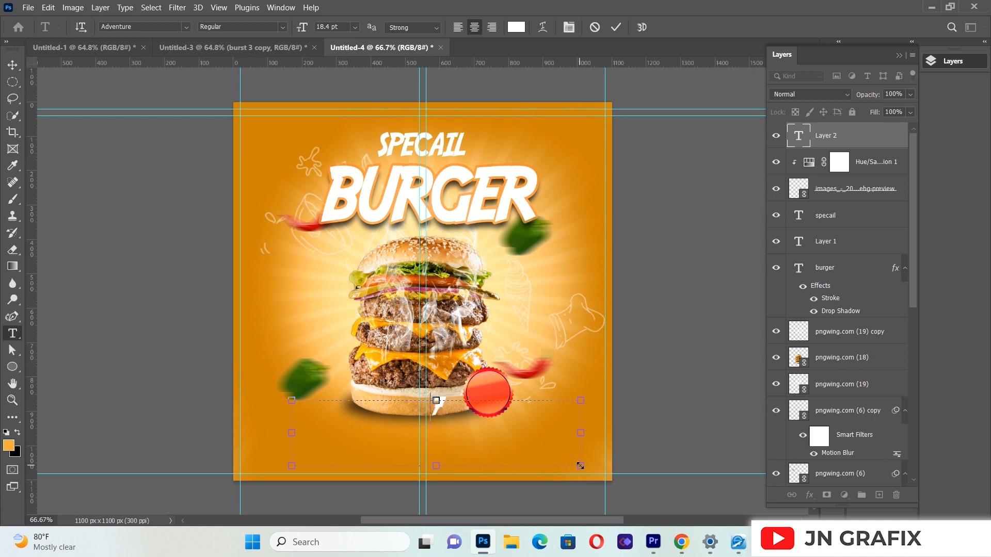
type("$7")
Step: Change the $7 text's font to Roboto, choose a font style, and commit the text
key("ctrl+a")
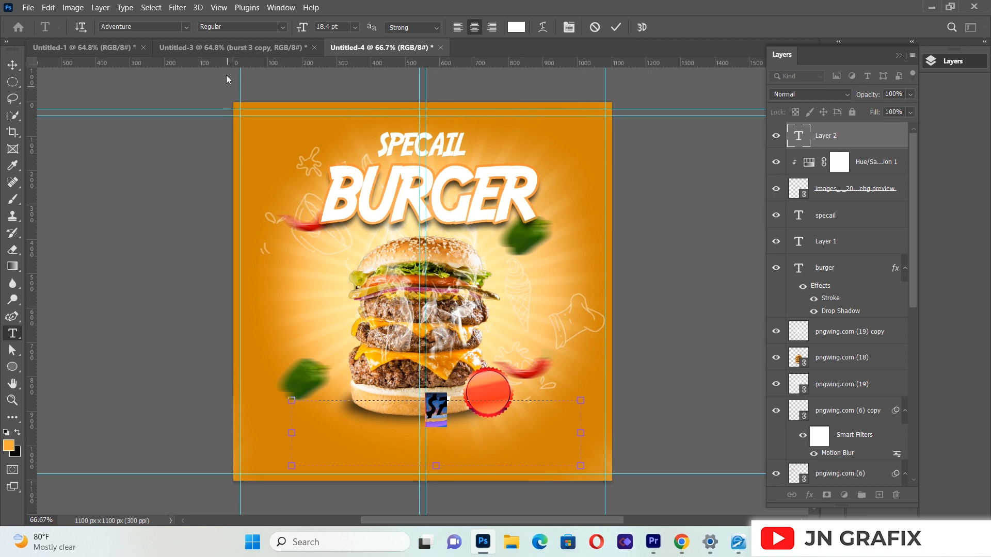
left_click(185, 26)
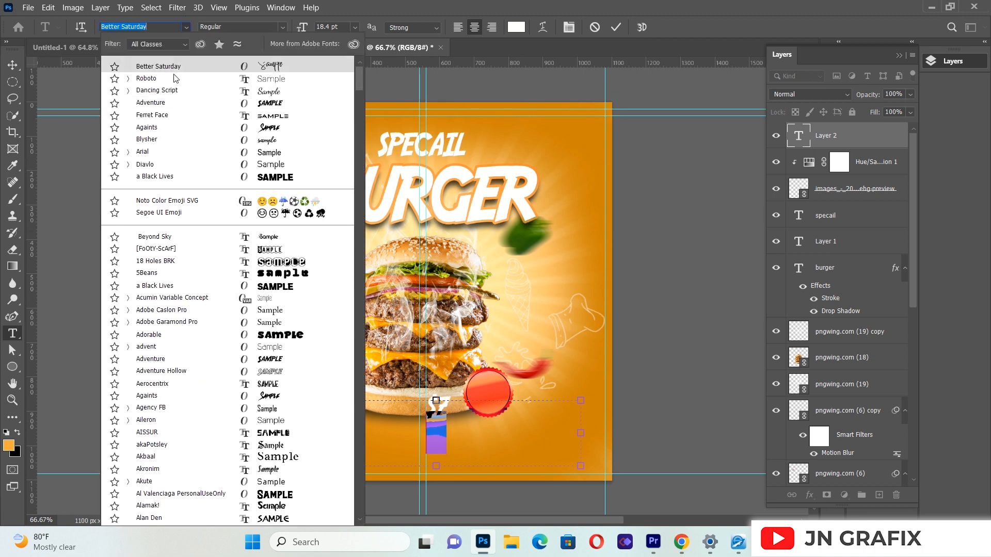
left_click(174, 78)
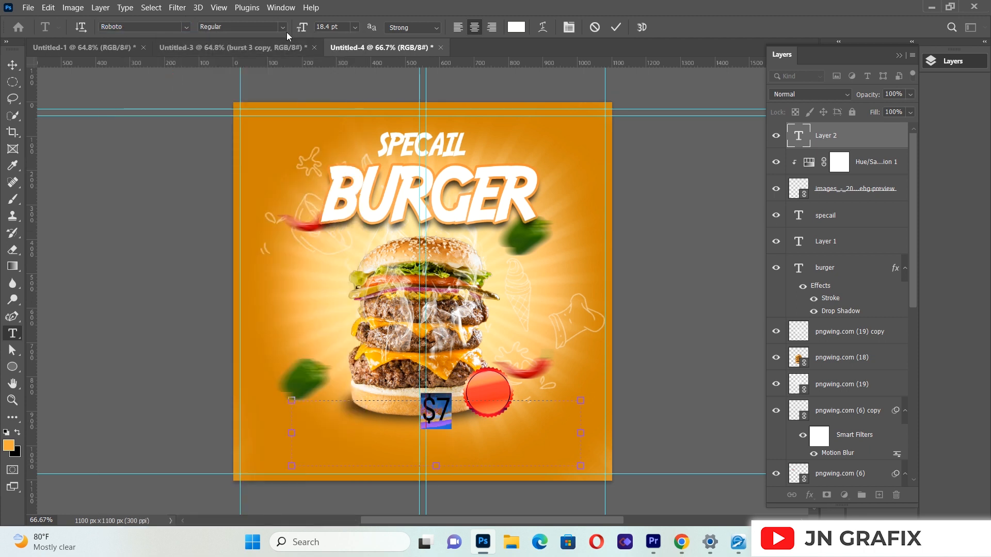
left_click(282, 25)
left_click(212, 90)
left_click(12, 64)
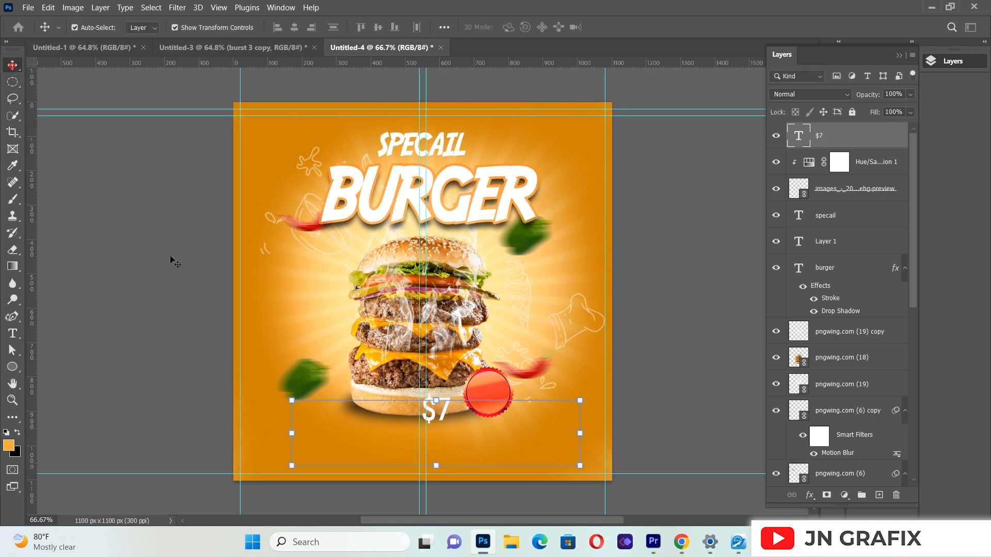
Step: Scale the $7 text to 76.71%, place it on the red badge, and commit the transform
left_click_drag(438, 400, 489, 405)
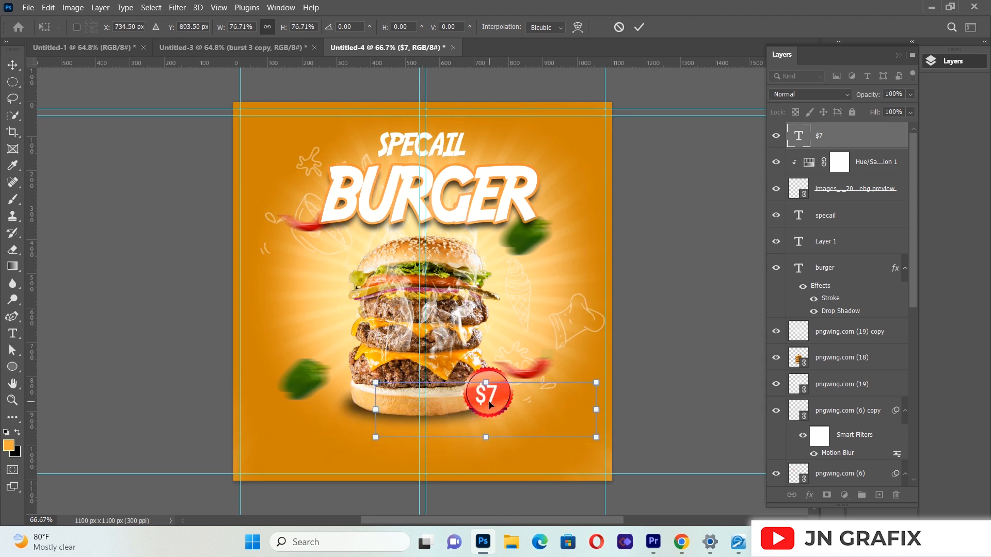
left_click(15, 70)
left_click(161, 347)
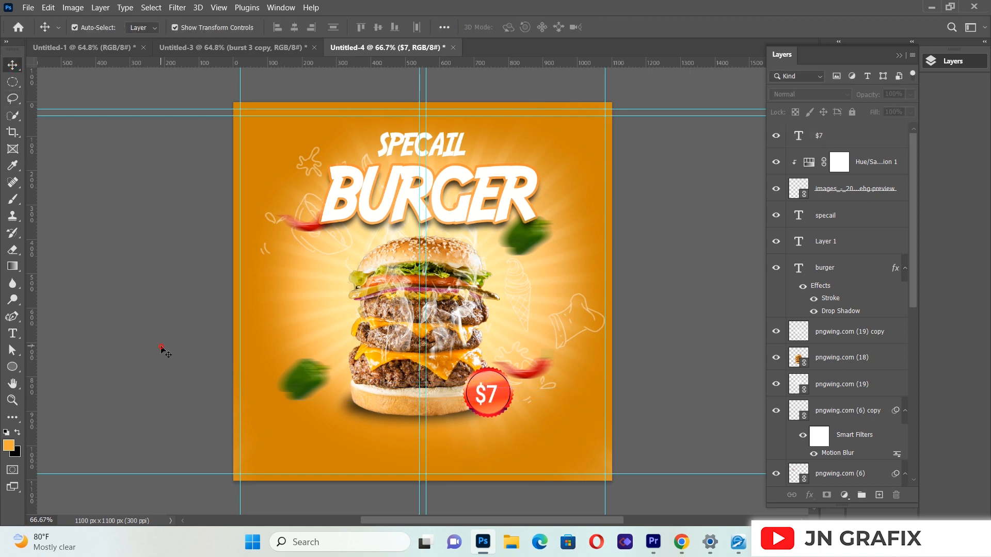
Step: Nudge the $7 text slightly right and up to center it on the badge, and deselect it
left_click(484, 403)
key("Right")
key("Right")
key("Right")
key("Right")
key("Up")
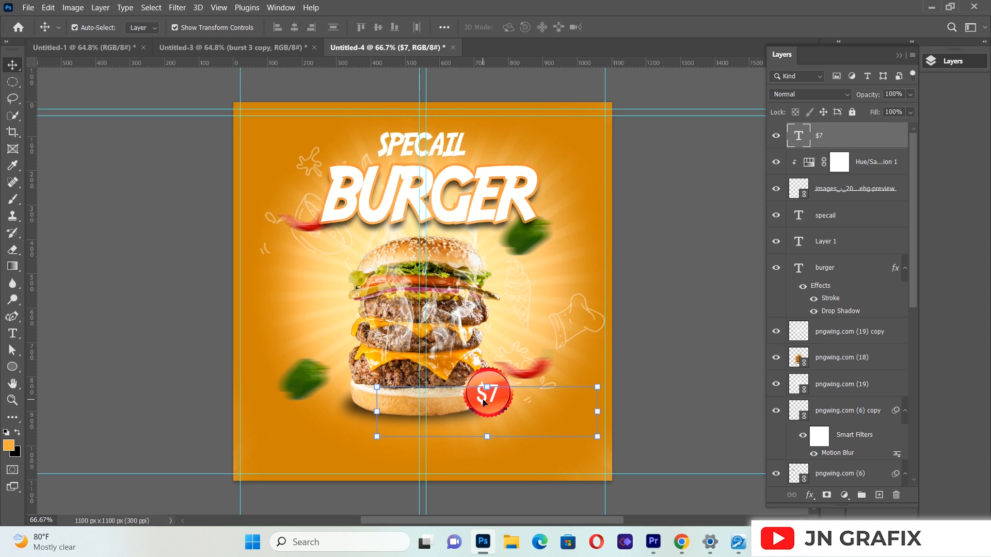
left_click(95, 186)
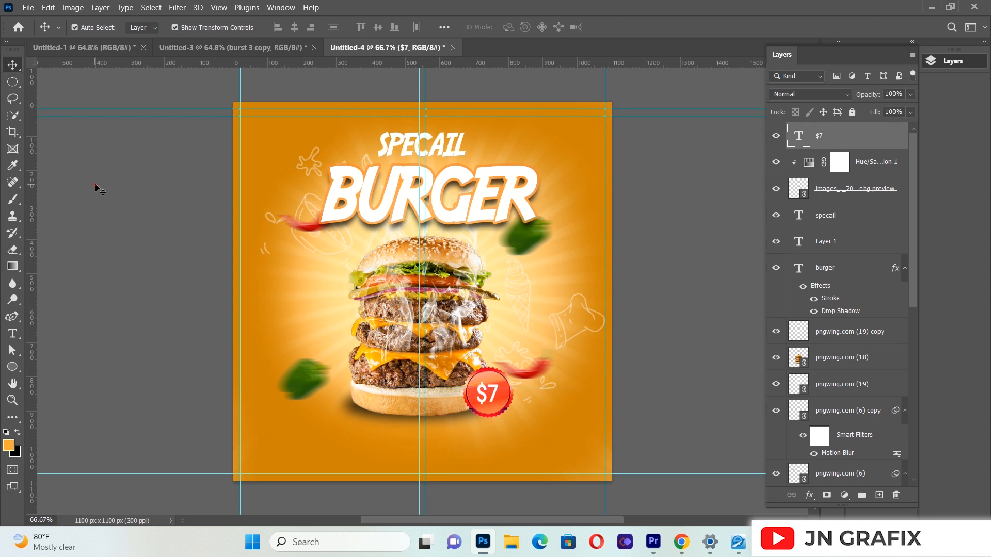
Step: Place order.png in the flyer as a linked file
left_click(28, 7)
left_click(54, 250)
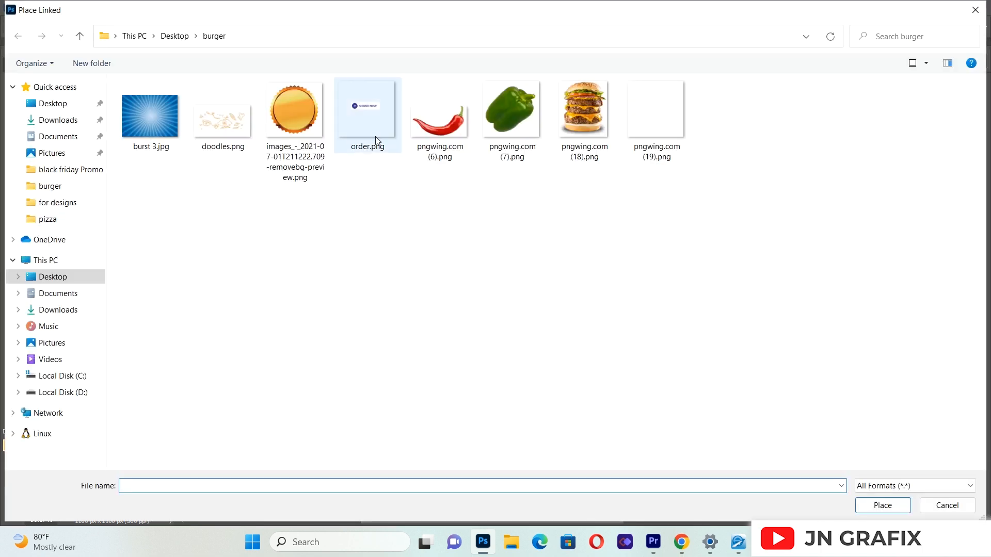
left_click(372, 135)
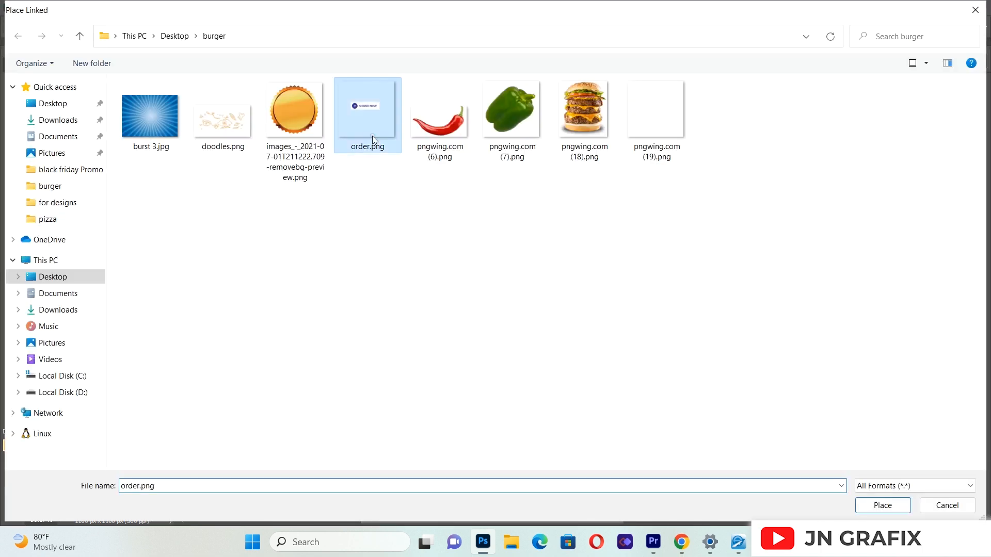
double_click(373, 135)
Step: Scale the ORDER NOW image to 22.89%, position it below the burger's left side, and commit the placement
left_click_drag(609, 104, 401, 347)
left_click_drag(356, 403, 393, 431)
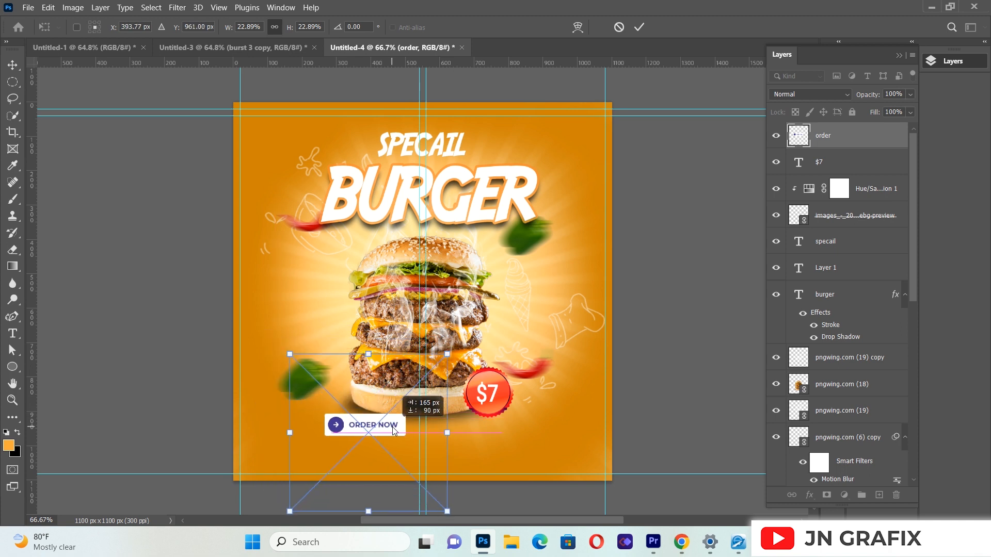
left_click_drag(393, 431, 393, 449)
key("Left")
key("Left")
key("Left")
key("Left")
key("Left")
key("Left")
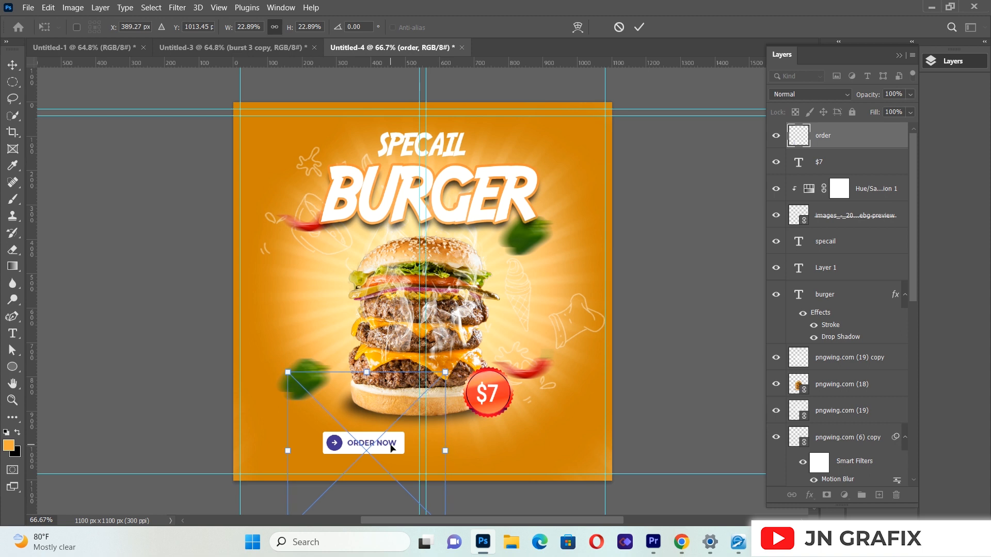
key("Left")
key("Left")
key("Left")
key("Left")
key("Left")
key("Left")
key("Left")
key("Left")
key("Left")
key("Left")
key("Left")
key("Left")
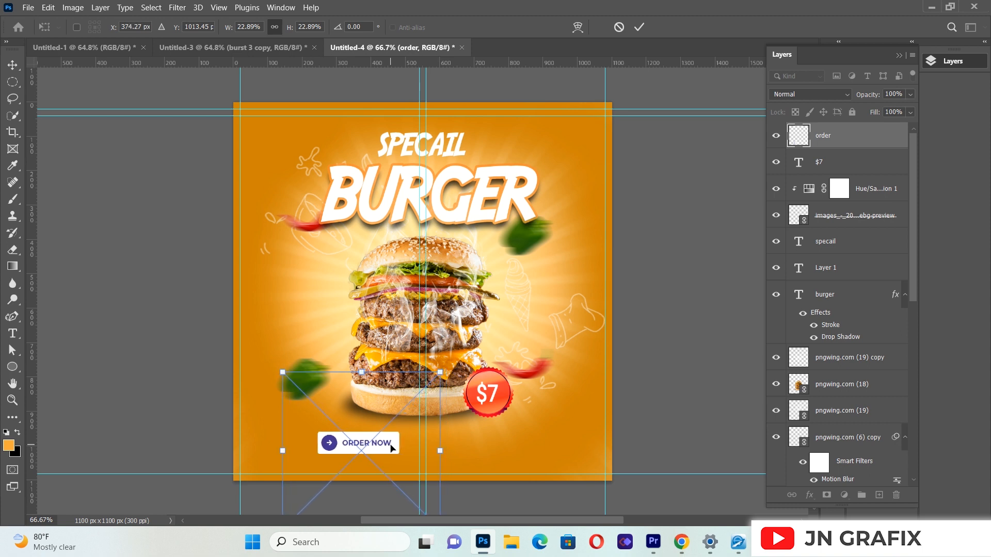
key("Return")
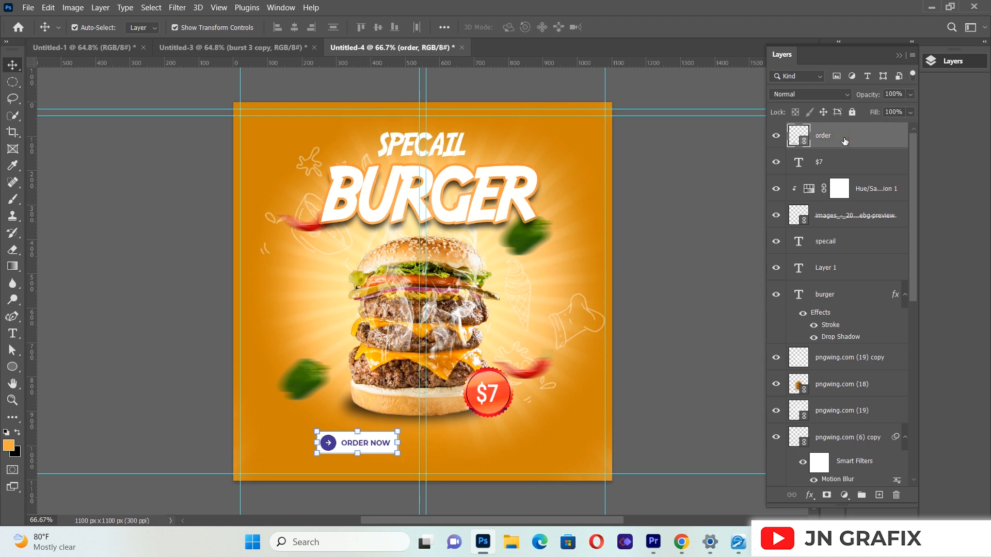
Step: Add a Hue/Saturation adjustment clipped to the ORDER NOW image, set hue to +106, raise the saturation to turn it red, and deselect
left_click(845, 495)
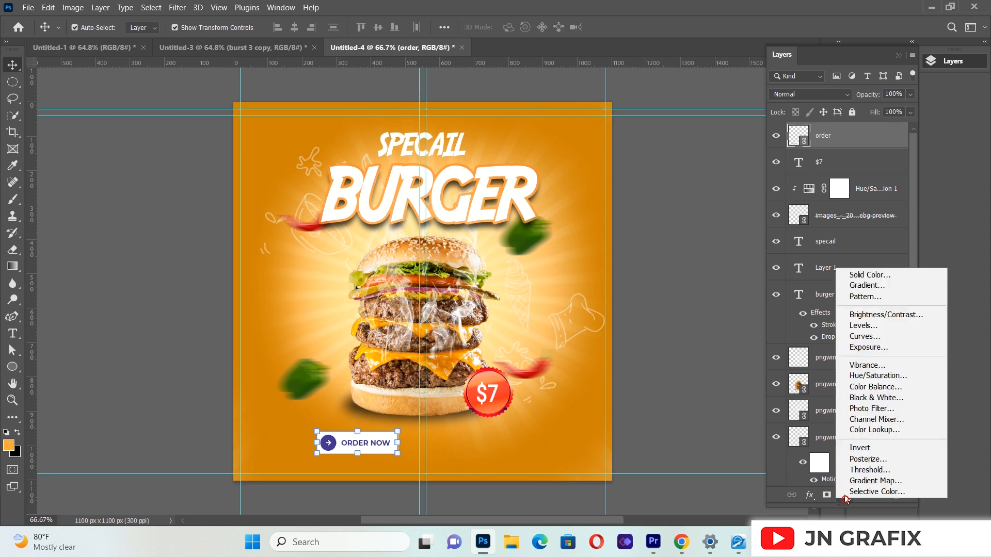
left_click(854, 379)
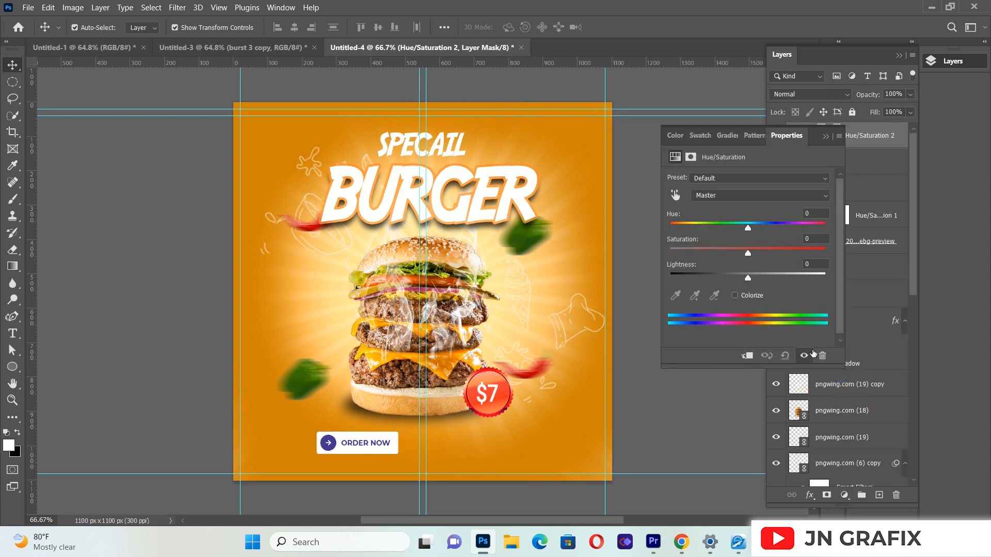
left_click(747, 356)
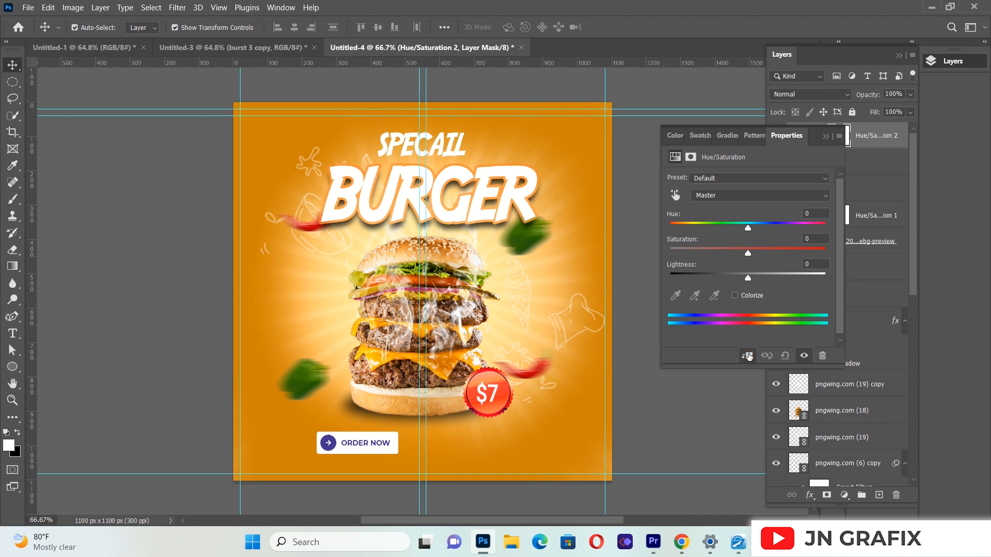
left_click_drag(747, 228, 802, 228)
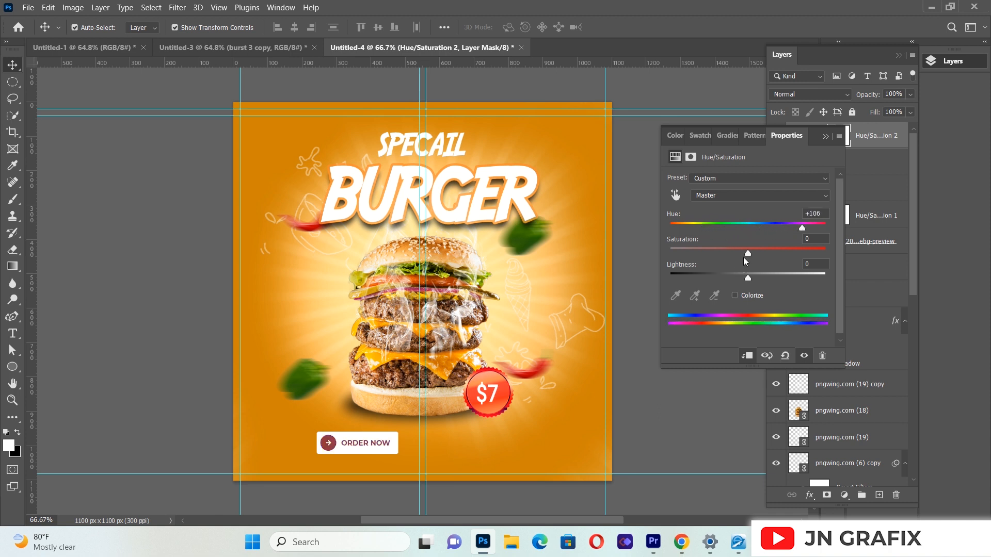
left_click_drag(758, 259, 802, 261)
left_click(825, 136)
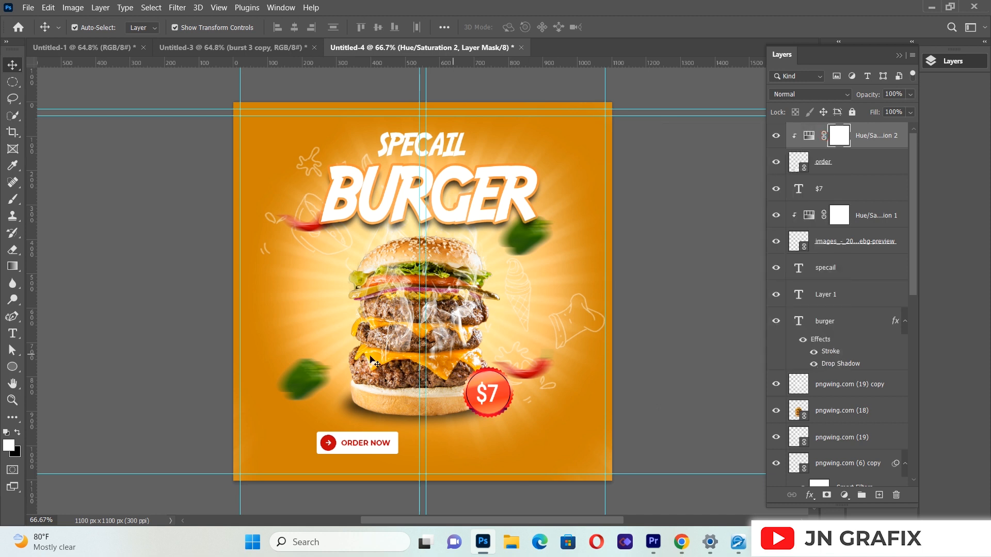
left_click(194, 408)
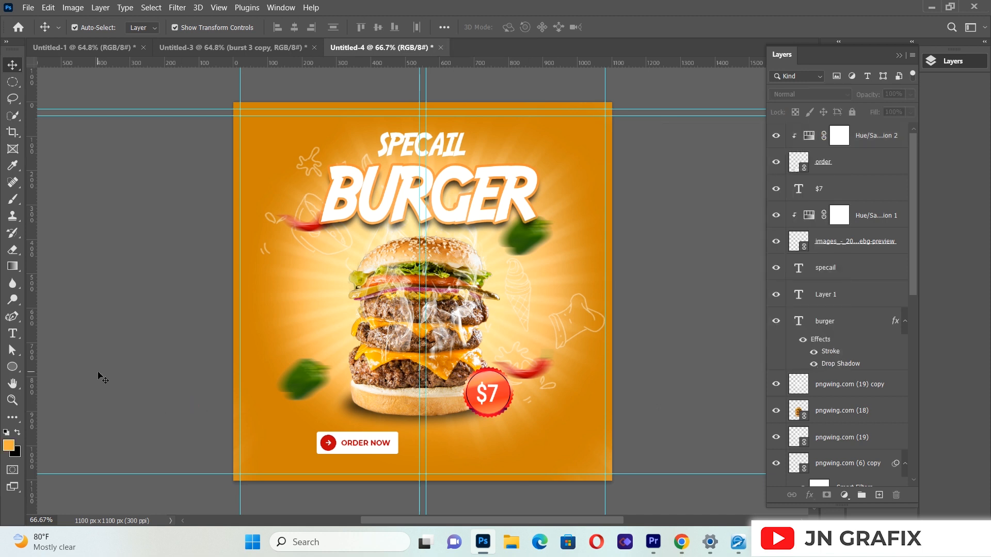
Step: Create a paragraph text box beside the ORDER NOW button and set its vertical text scale to 77%
left_click(13, 334)
left_click_drag(420, 425, 571, 458)
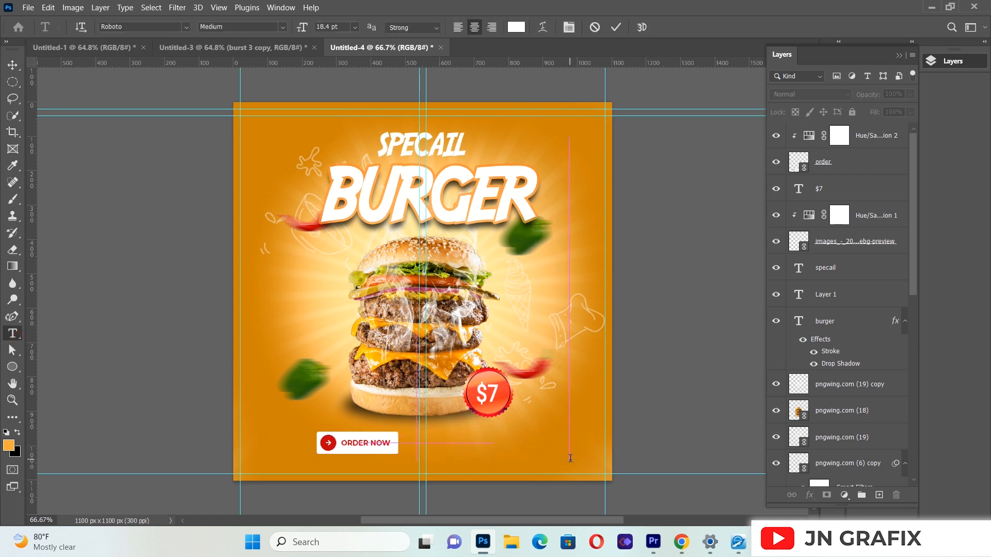
key("BackSpace")
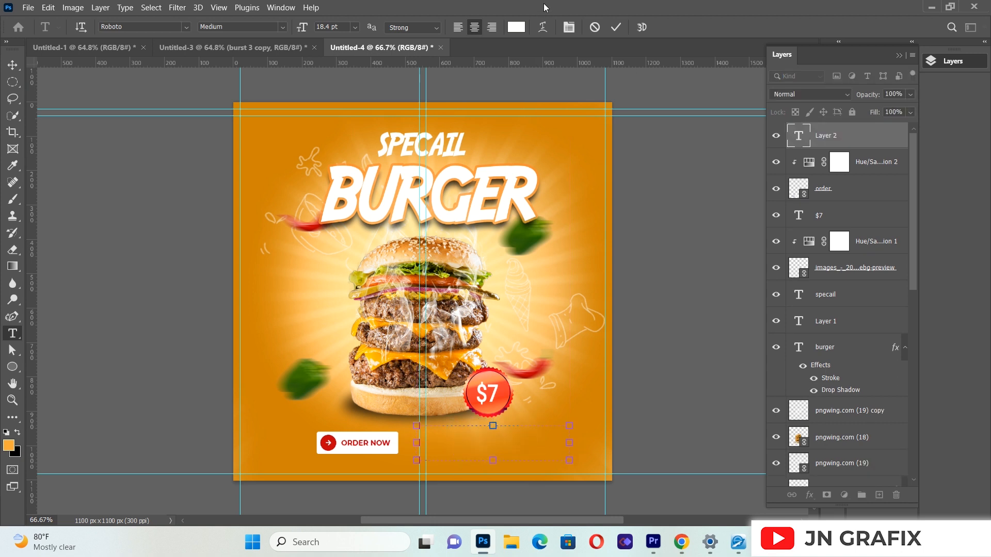
left_click(569, 27)
left_click(708, 245)
key("BackSpace")
key("BackSpace")
key("BackSpace")
type("77")
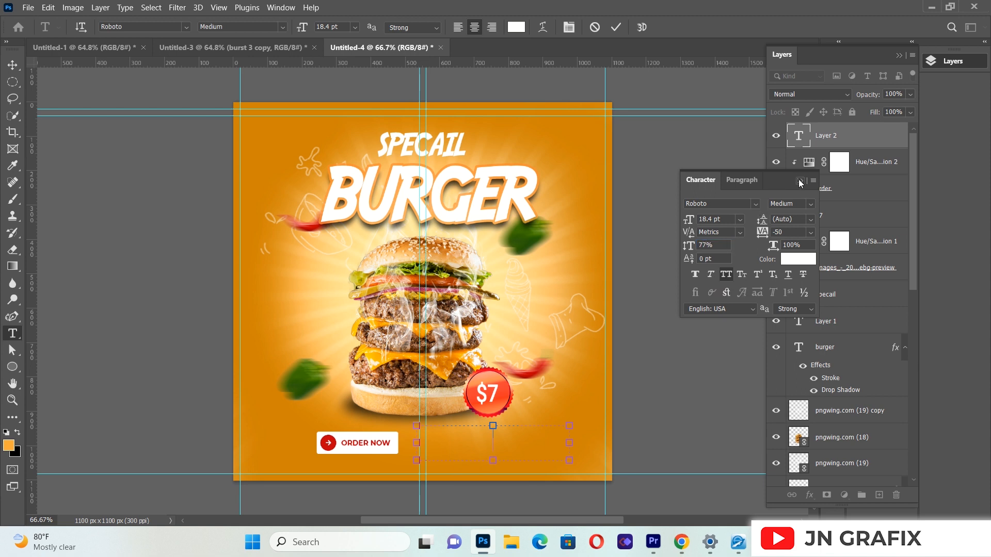
left_click(800, 180)
Step: Enter CONTACT in the new text box and commit the text
type("CON")
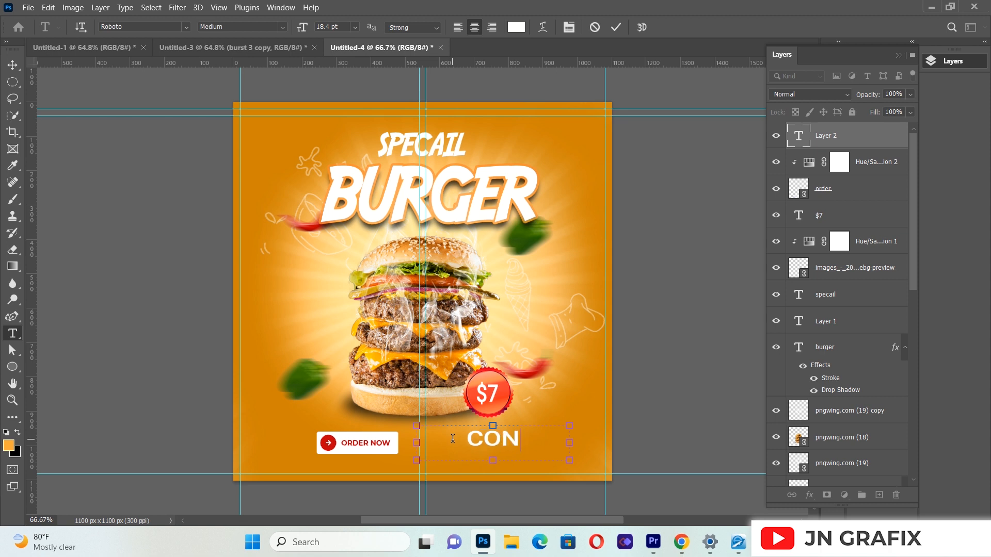
type("TACT")
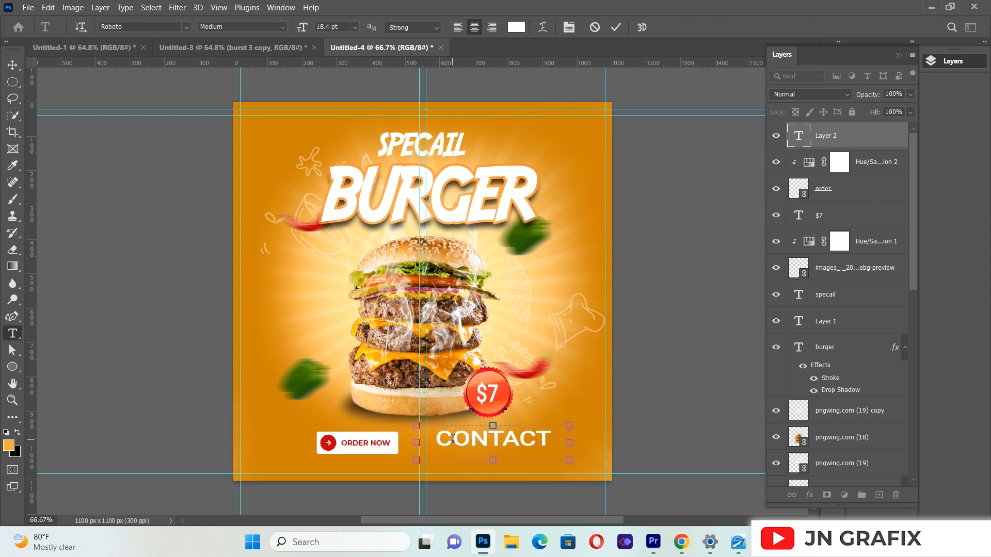
left_click(12, 65)
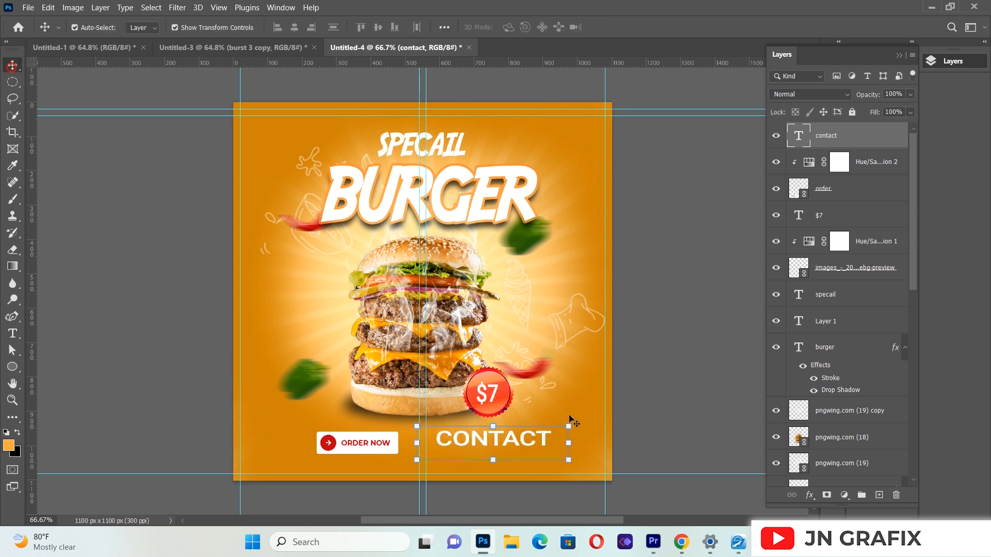
Step: Scale the CONTACT text to 36.11%, nudge it left beside the ORDER NOW button, and commit the transform
left_click_drag(567, 457, 453, 440)
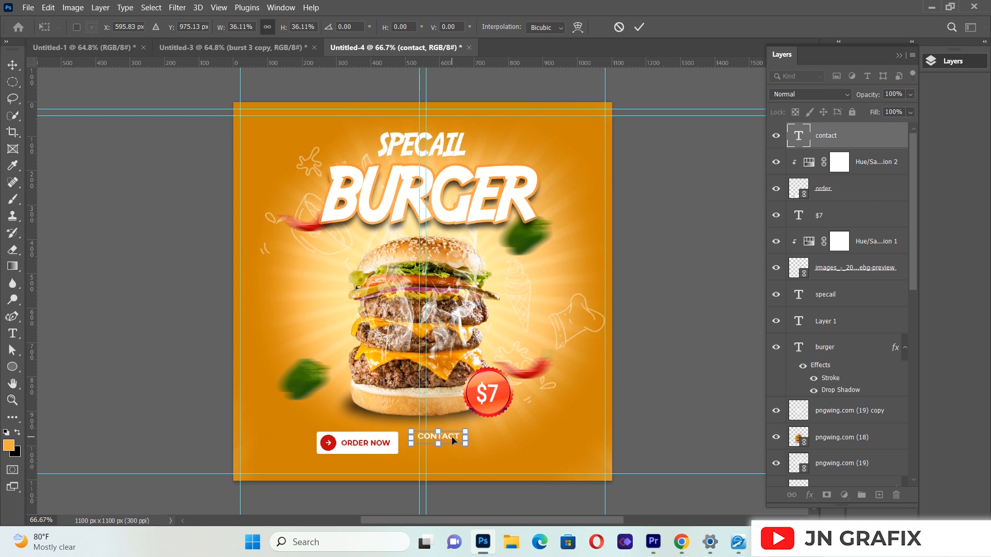
key("Left")
key("Left")
key("Left")
key("Left")
key("Left")
key("Left")
key("Return")
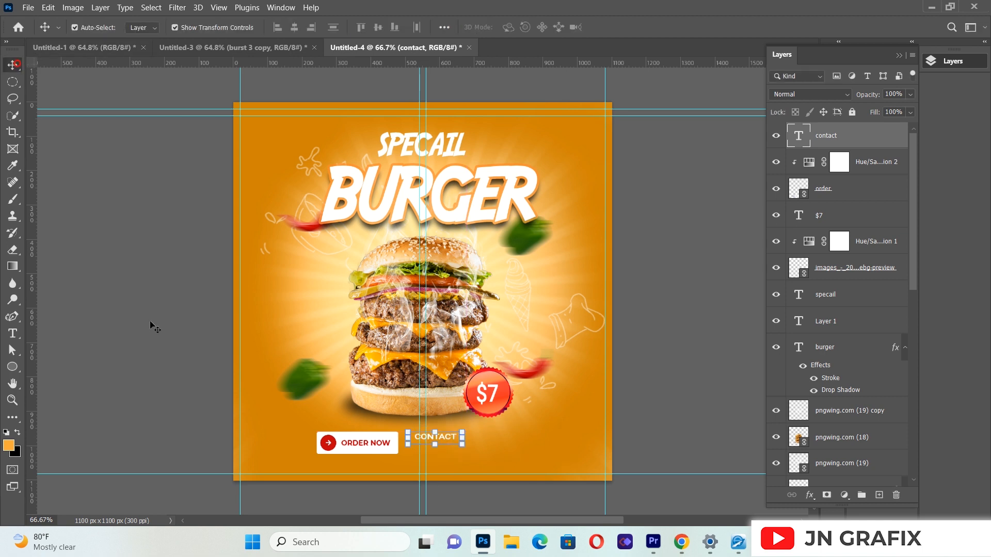
Step: Add a paragraph text box with the contact phone number beside CONTACT and widen it so the number fits on one line
left_click(12, 333)
left_click_drag(476, 433, 597, 472)
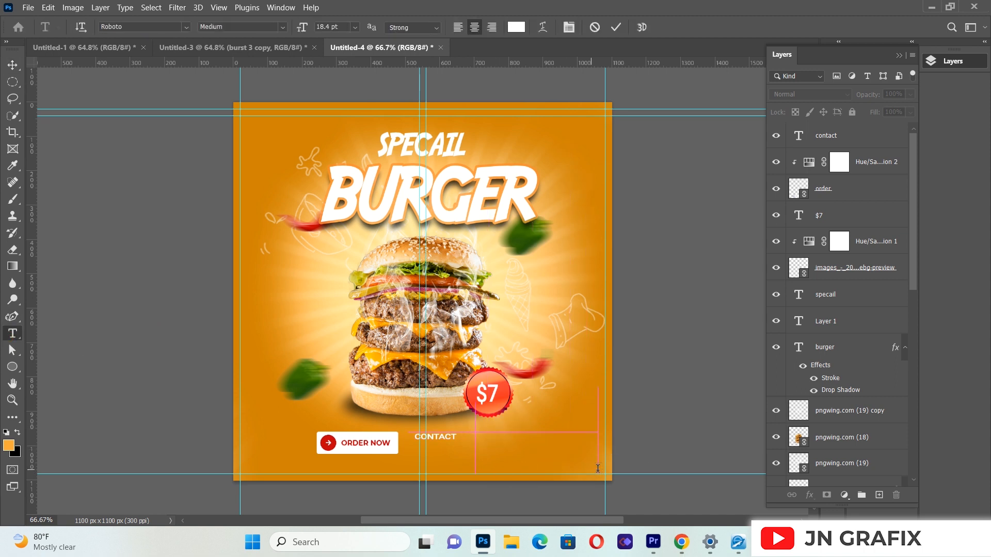
key("BackSpace")
type("050")
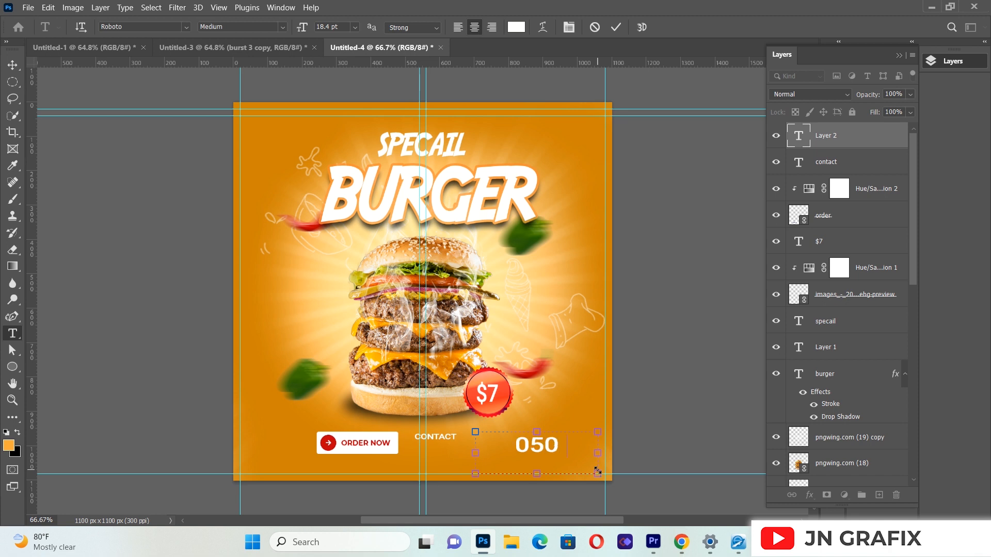
type("00000")
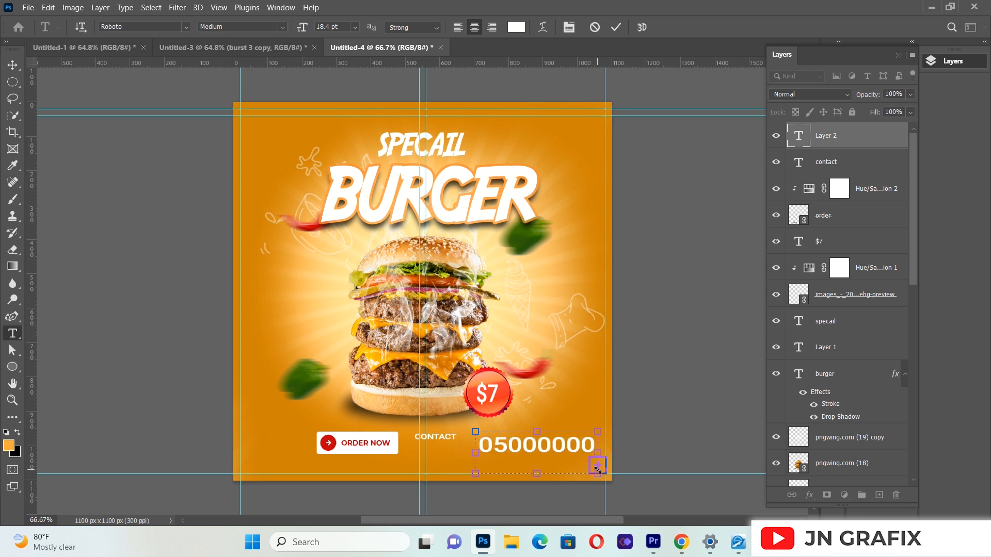
left_click_drag(475, 453, 417, 450)
left_click(17, 66)
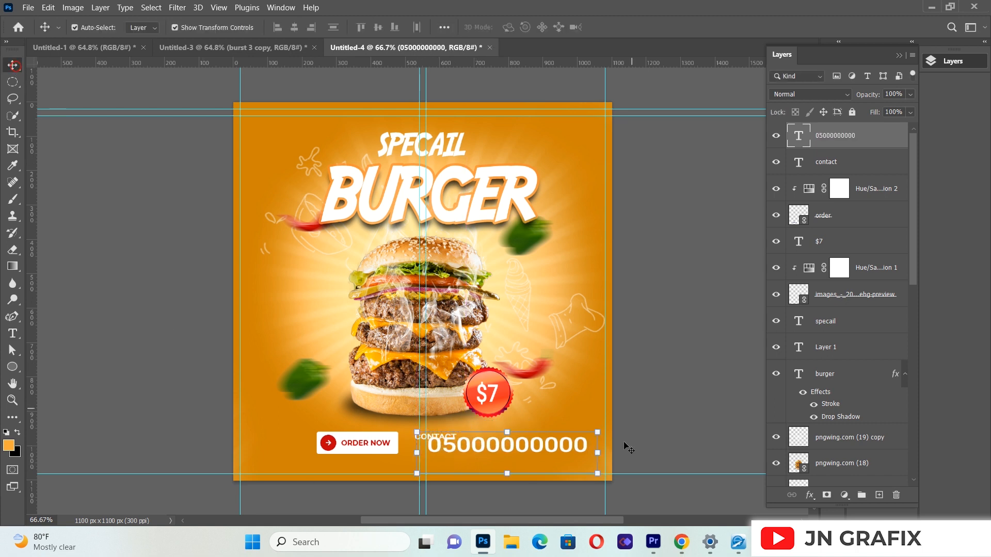
Step: Scale the phone number text to 65.71% and position it directly below CONTACT
left_click_drag(597, 472, 509, 458)
key("Up")
key("Up")
key("Up")
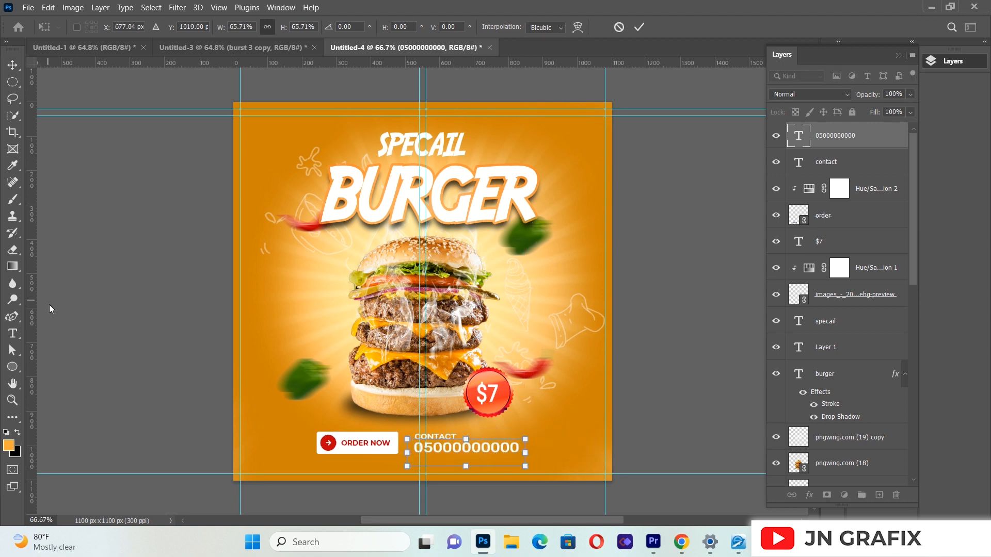
Step: Shorten the phone number to nine digits, replacing its final digits, and commit the text
left_click(12, 334)
left_click(520, 448)
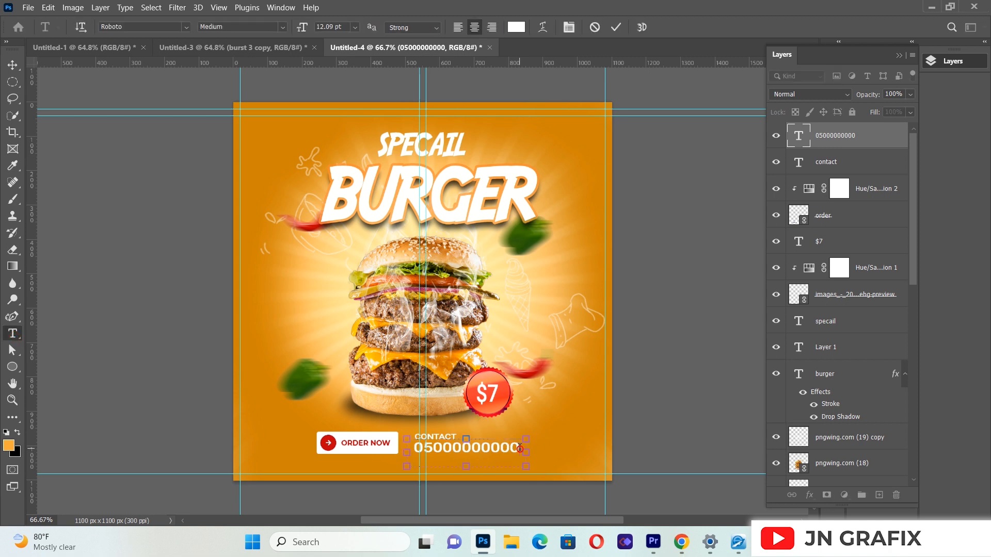
key("BackSpace")
key("BackSpace")
key("BackSpace")
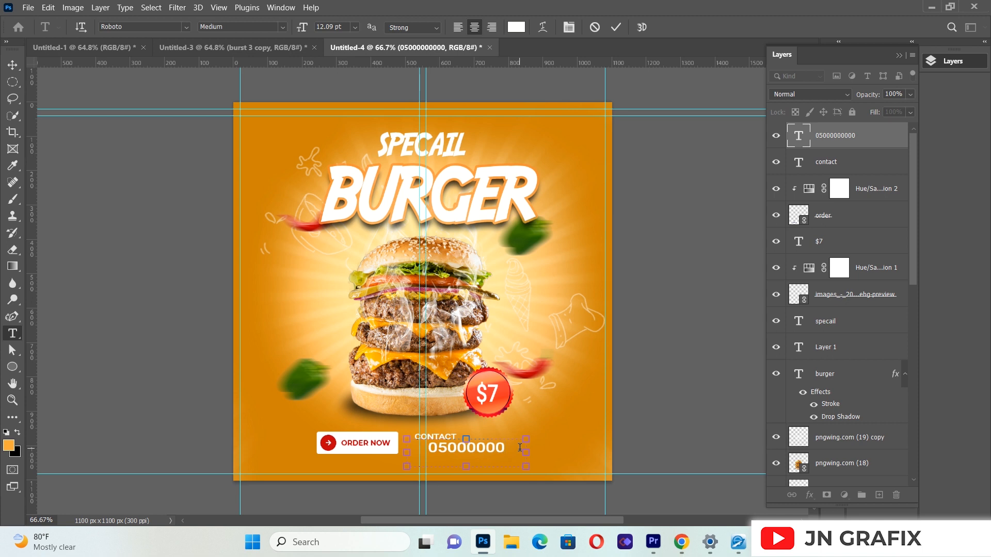
type("9")
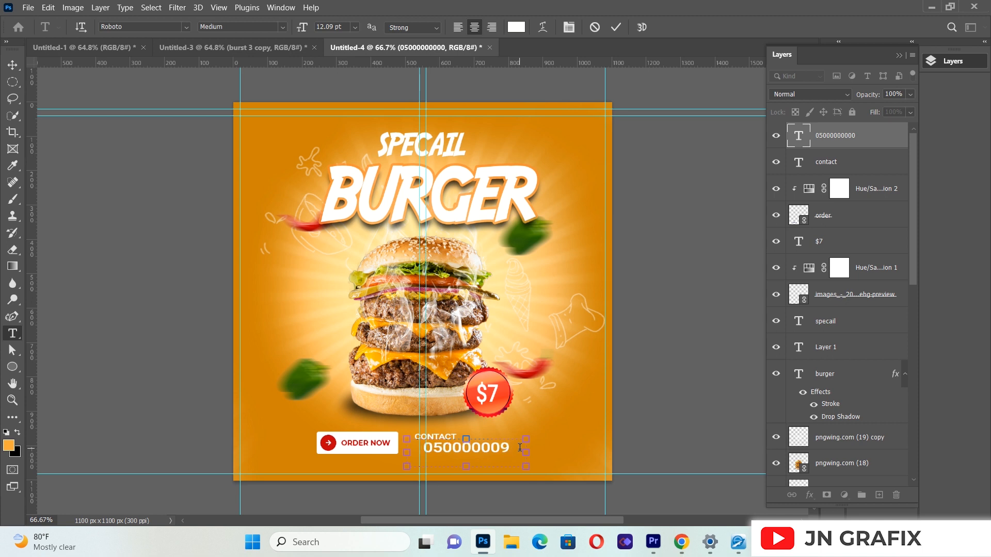
left_click(12, 64)
Step: Move the phone number left toward the ORDER NOW button and shift CONTACT right to center it above the number
left_click_drag(456, 448, 447, 449)
key("Left")
key("Left")
key("Left")
key("Left")
key("Left")
key("Left")
key("Left")
key("Left")
key("Left")
key("Left")
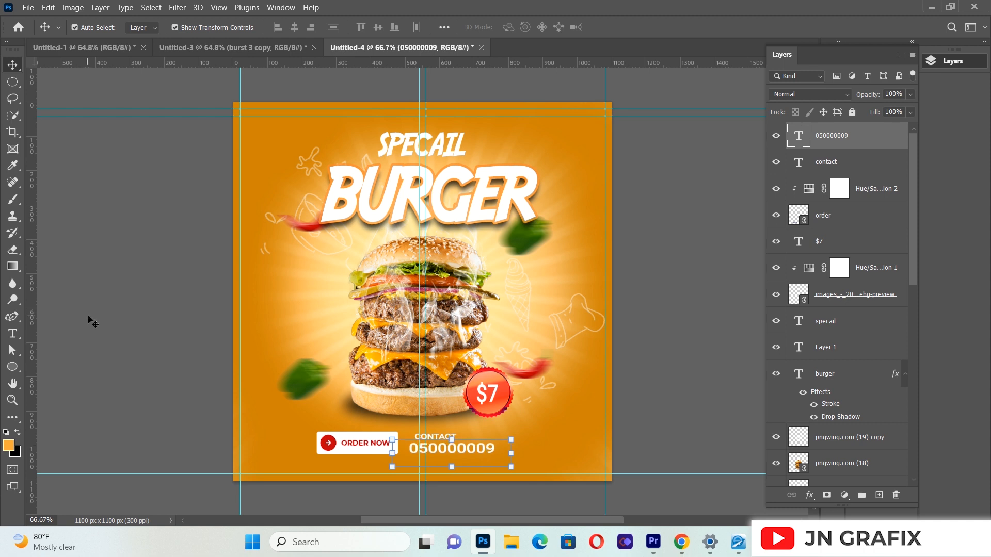
left_click(443, 436)
left_click_drag(452, 435, 458, 436)
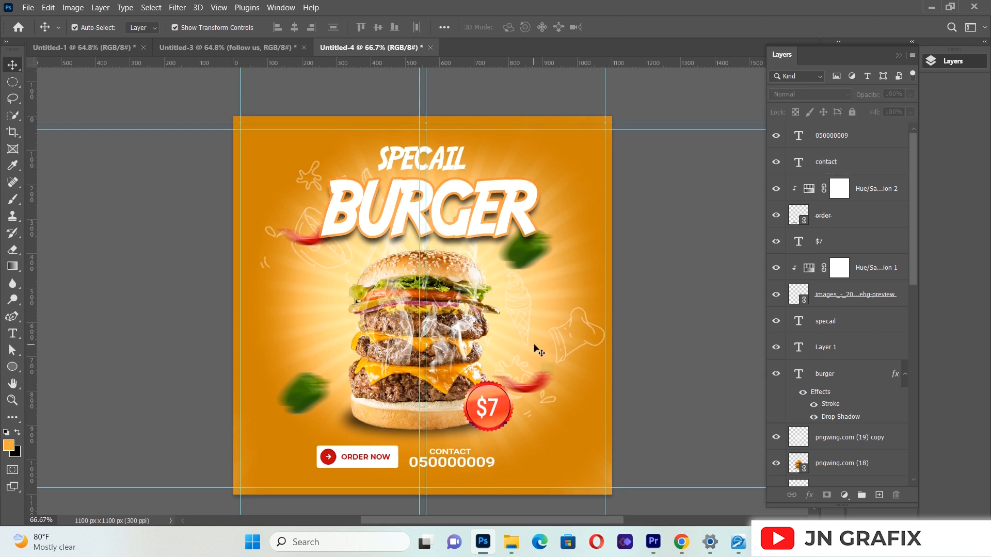
Step: Place follow us.png in the flyer as a linked file
left_click(28, 7)
left_click(68, 254)
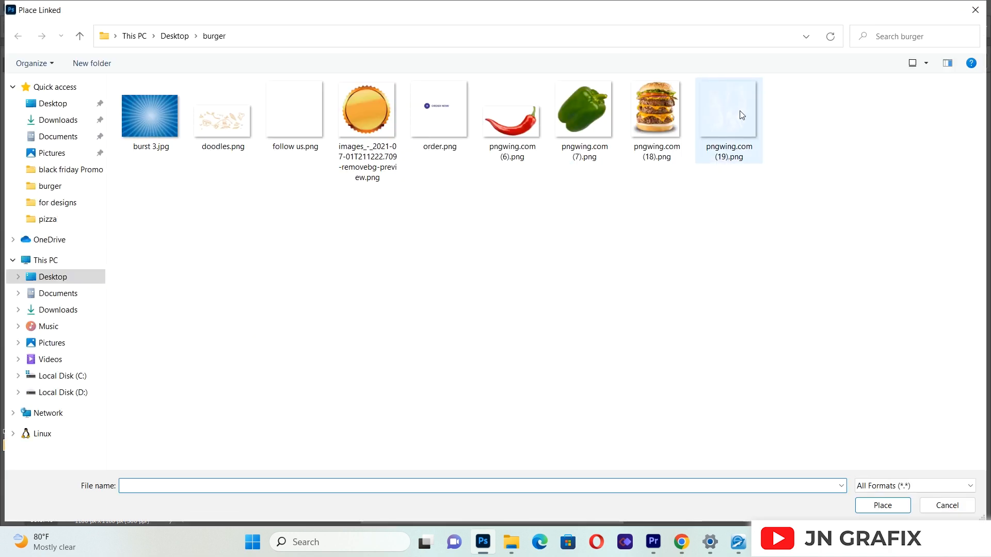
double_click(309, 122)
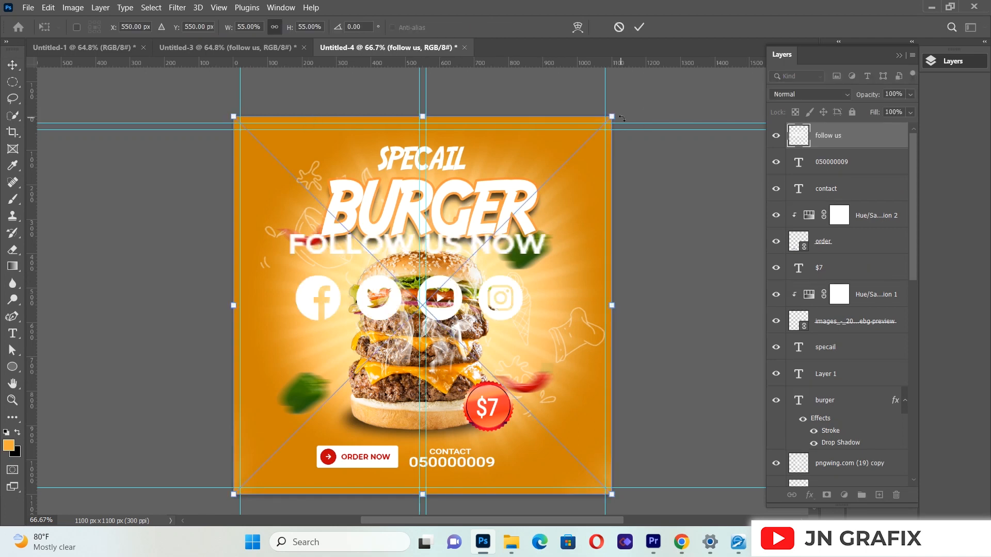
Step: Scale the FOLLOW US NOW image to 10%, position it just right of the phone number, and commit the placement
left_click_drag(604, 131, 302, 427)
left_click_drag(282, 460, 541, 464)
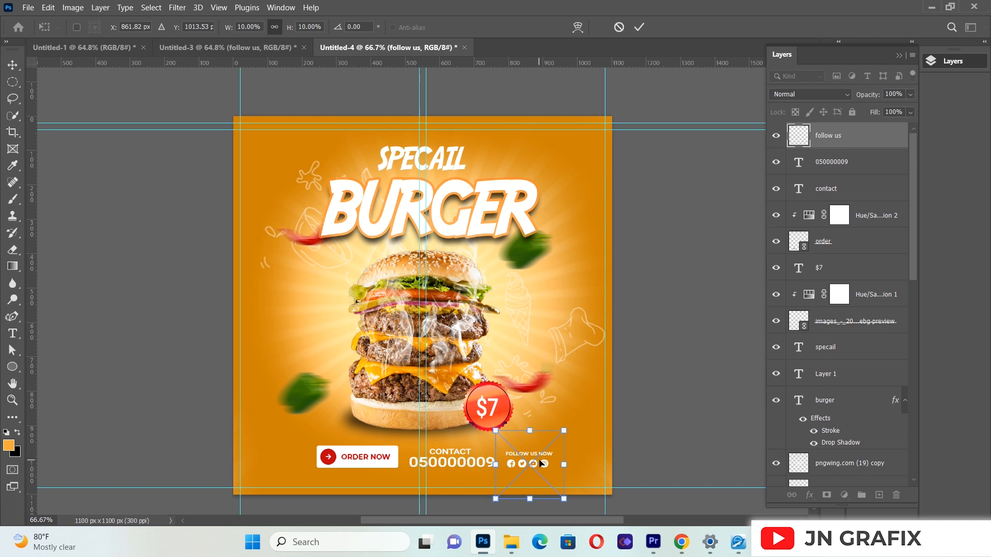
key("Up")
left_click(12, 81)
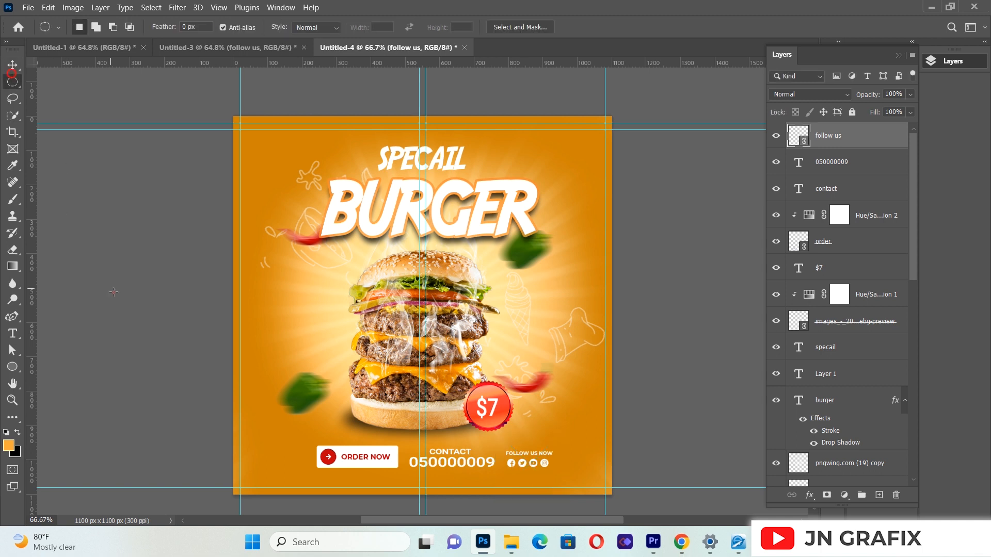
key("v")
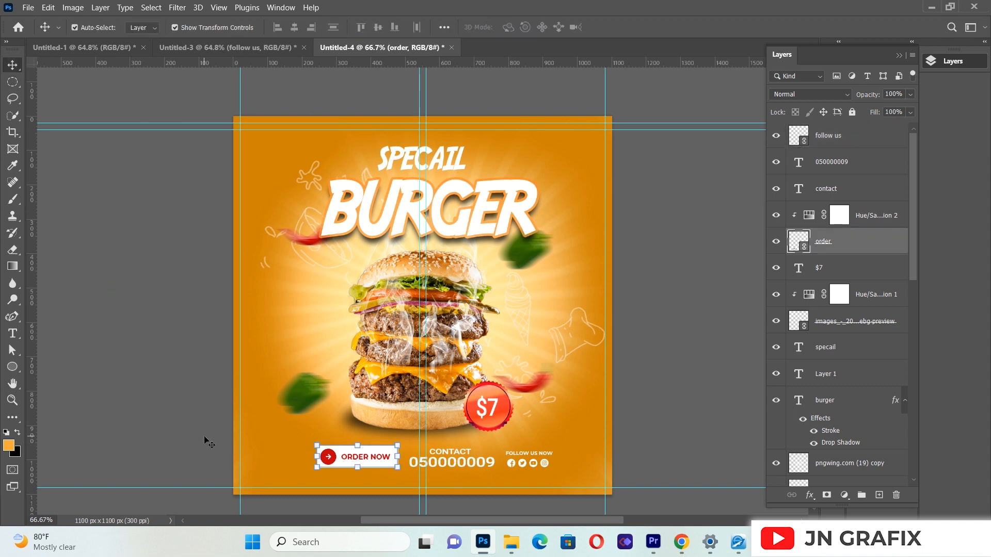
Step: Select all layers from order up to follow us, shift the footer row about 40 px left to center it, and deselect
left_click(387, 459)
left_click(860, 143, "shift")
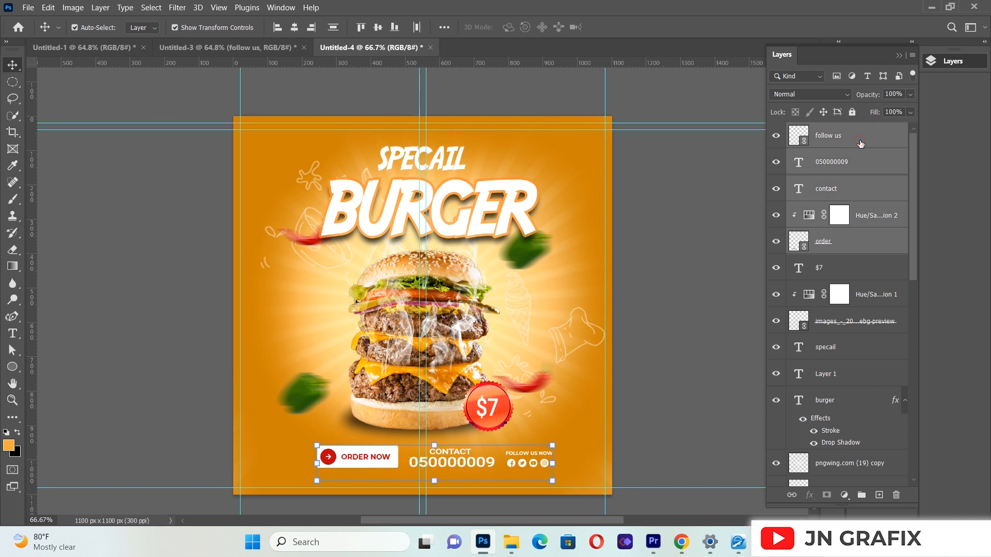
key("shift+Left")
key("shift+Left")
key("shift+Left")
key("shift+Left")
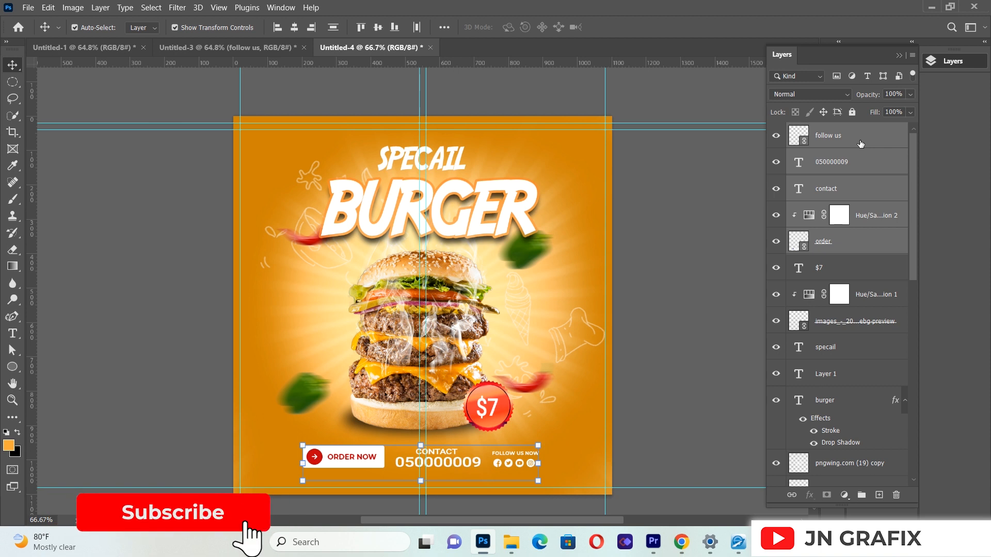
left_click(159, 308)
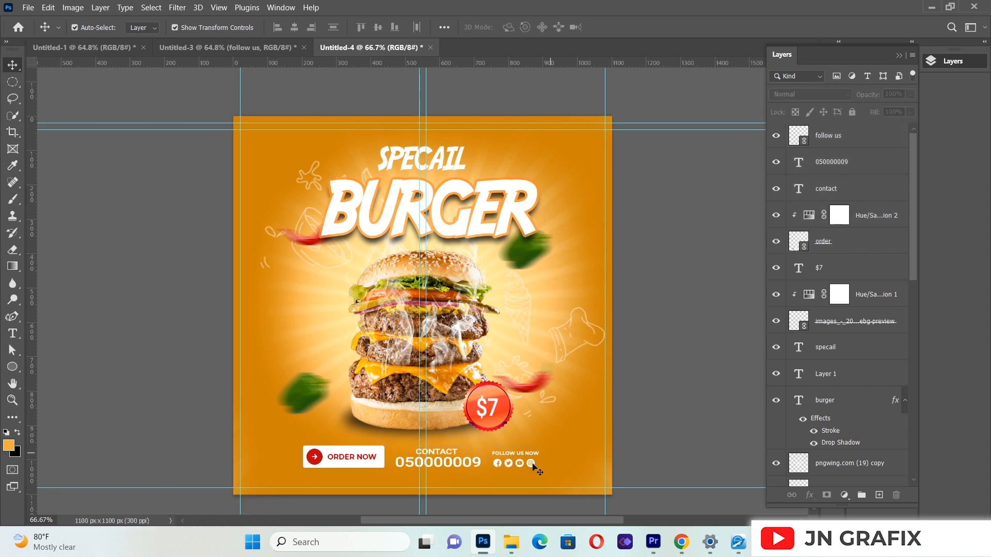
left_click(524, 466)
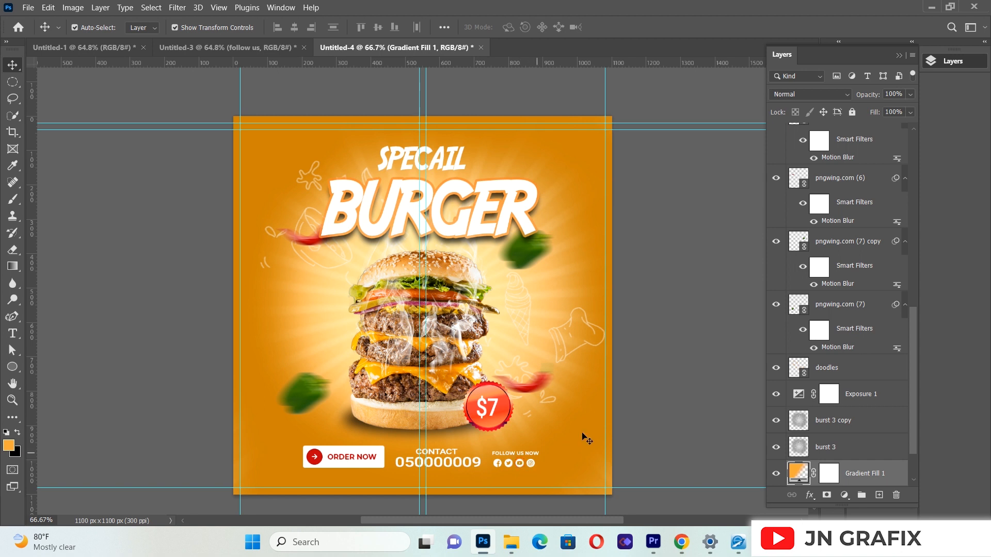
left_click(625, 422)
left_click(499, 468)
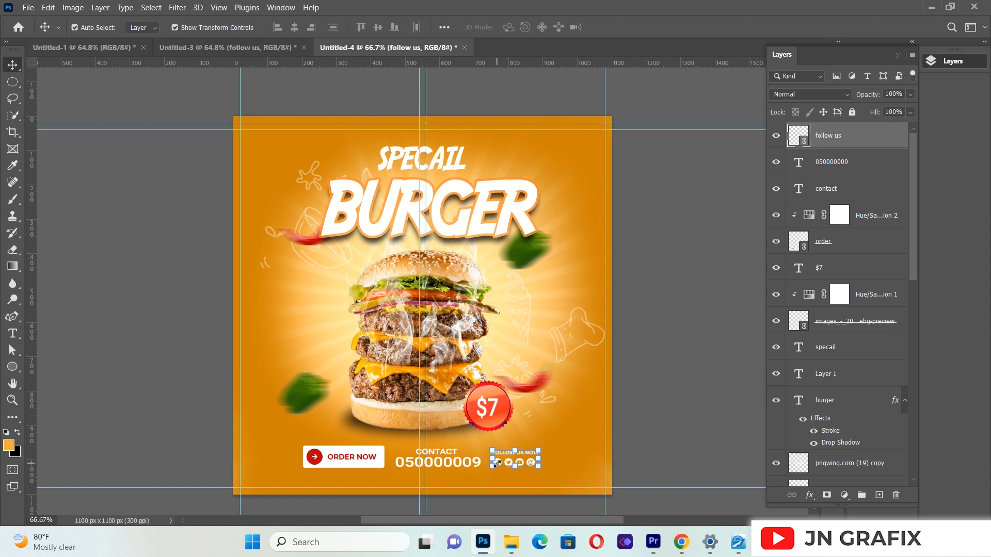
left_click(183, 376)
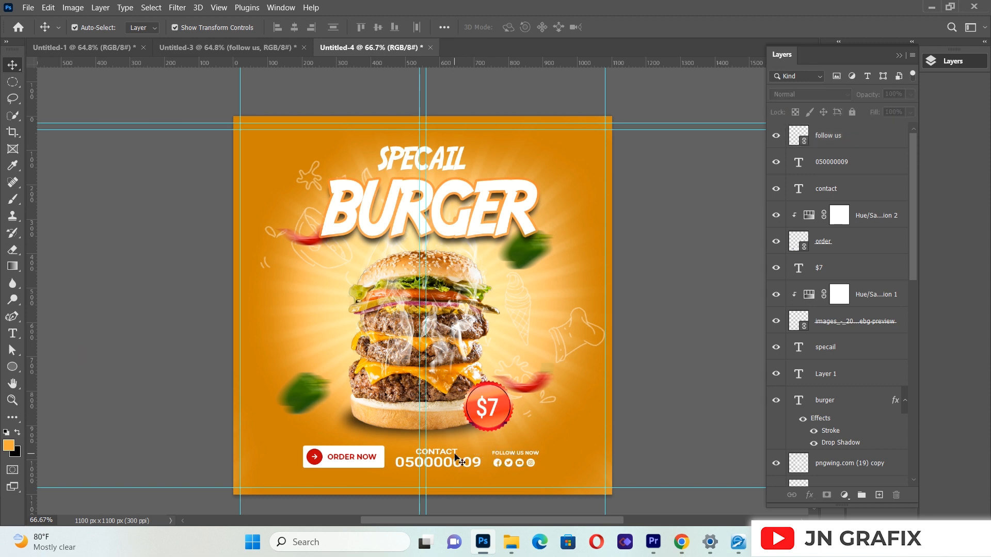
Step: Nudge the CONTACT text slightly to the right above the phone number and deselect it
left_click(452, 456)
key("Right")
key("Right")
key("Right")
key("Right")
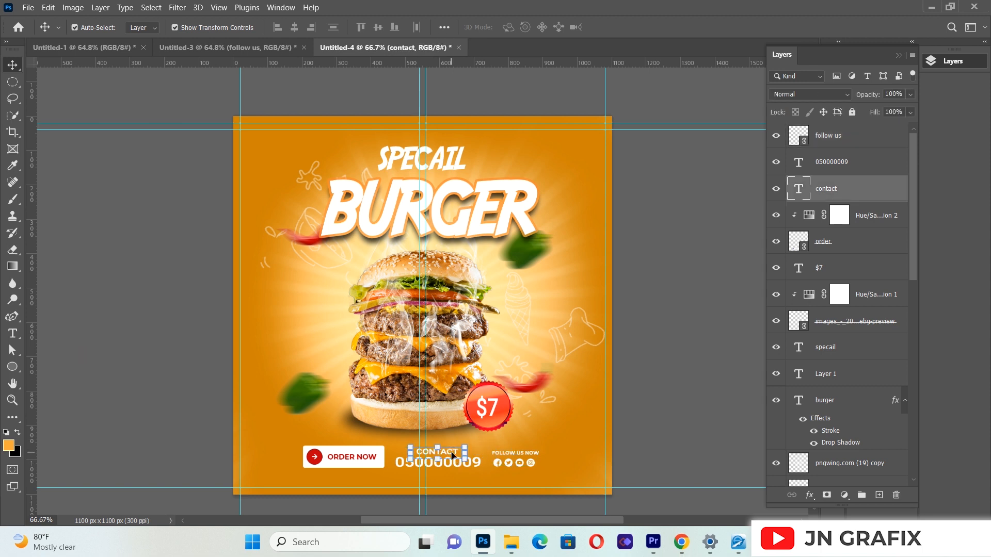
left_click(85, 422)
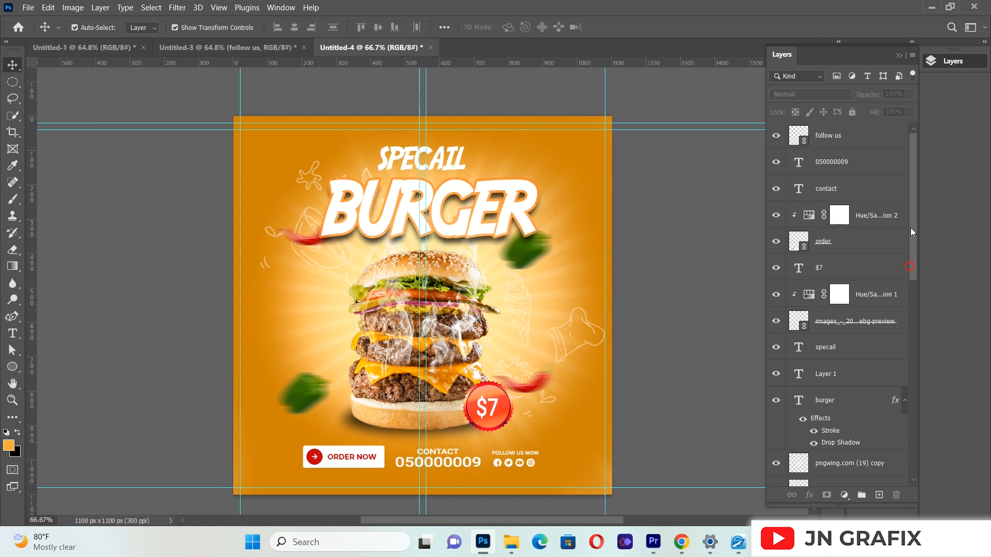
Step: Add a new layer above follow us and set up the Brush with the X-shaped 1704 tip at 44 px
left_click(879, 495)
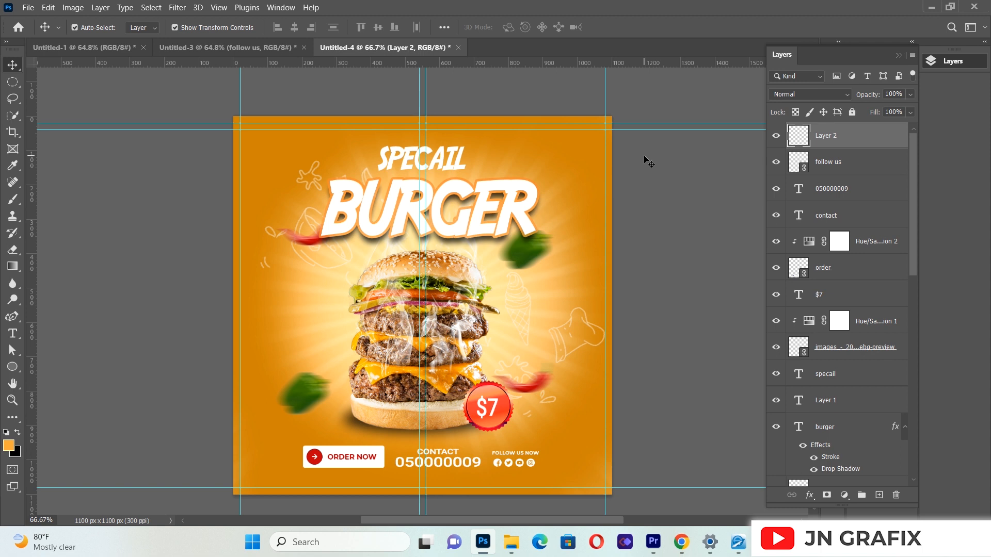
left_click(13, 199)
left_click(110, 27)
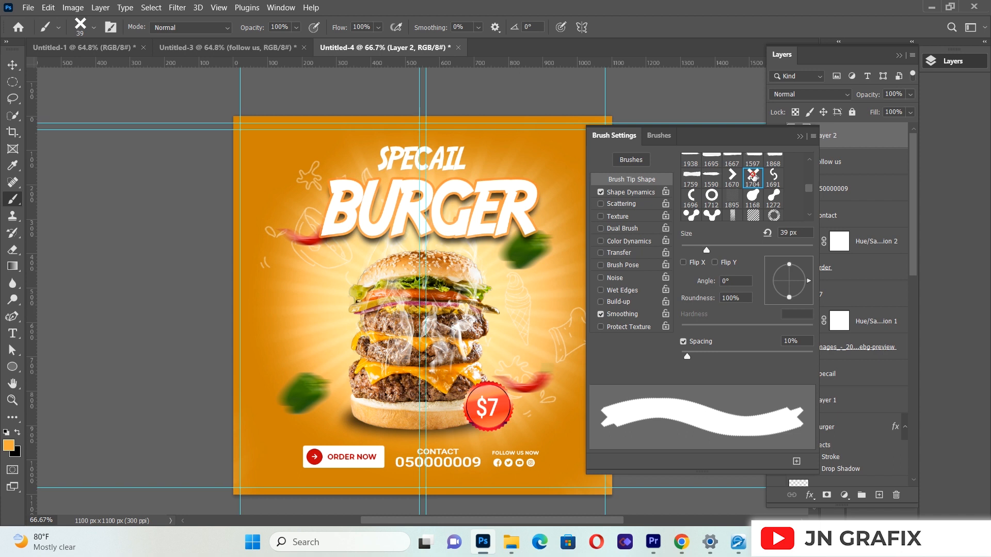
left_click(753, 177)
left_click(800, 138)
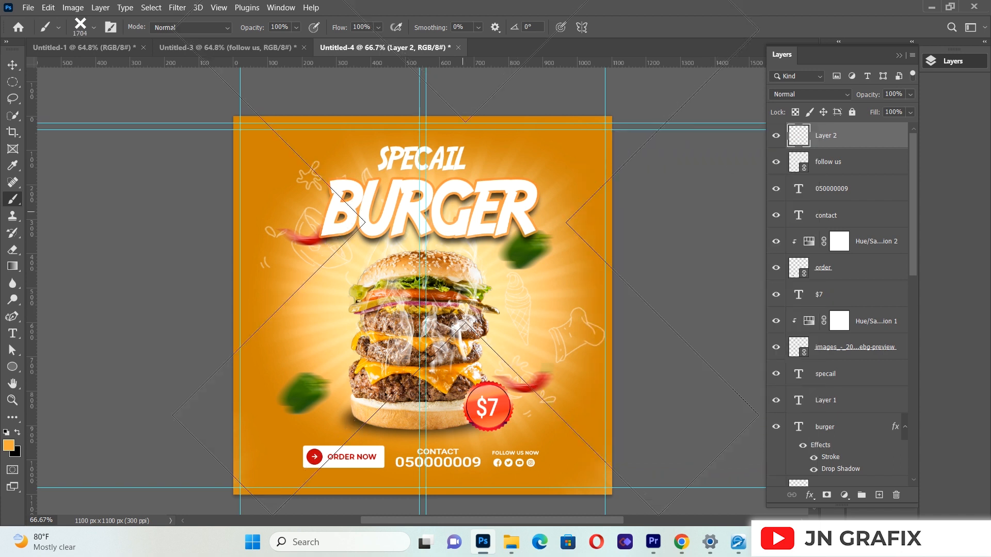
left_click(95, 27)
mouse_move(98, 63)
left_mouse_down()
mouse_move(156, 69)
mouse_move(90, 70)
left_mouse_up()
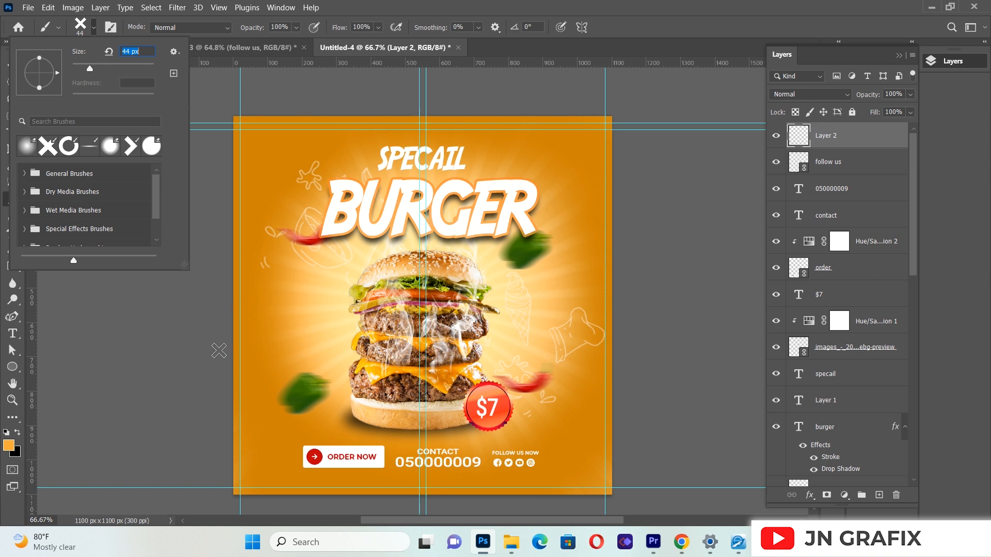
Step: Set the foreground color to near-white fffefd and stamp three X marks in a row near the flyer's lower-left edge
left_click(262, 416)
left_click(263, 416)
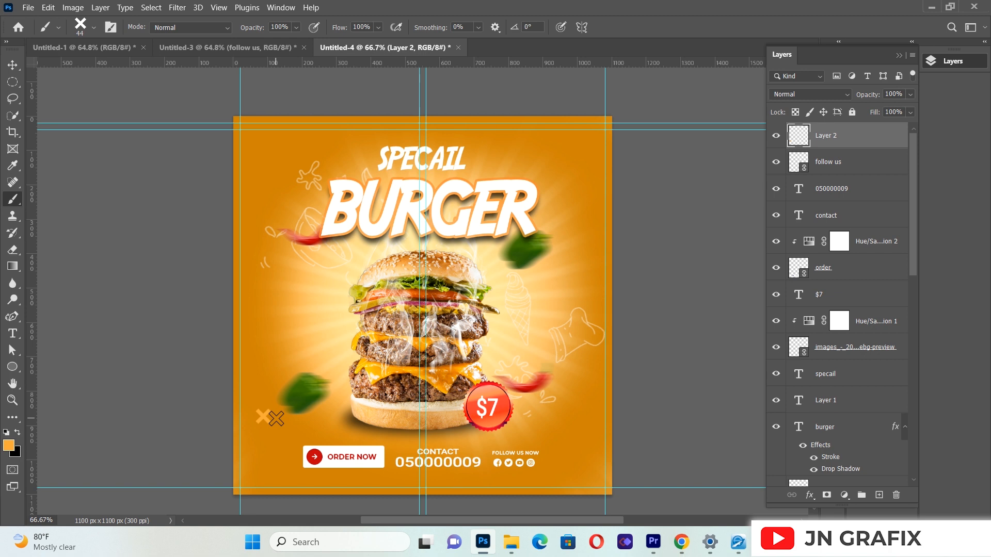
left_click(8, 445)
left_click_drag(663, 175, 649, 151)
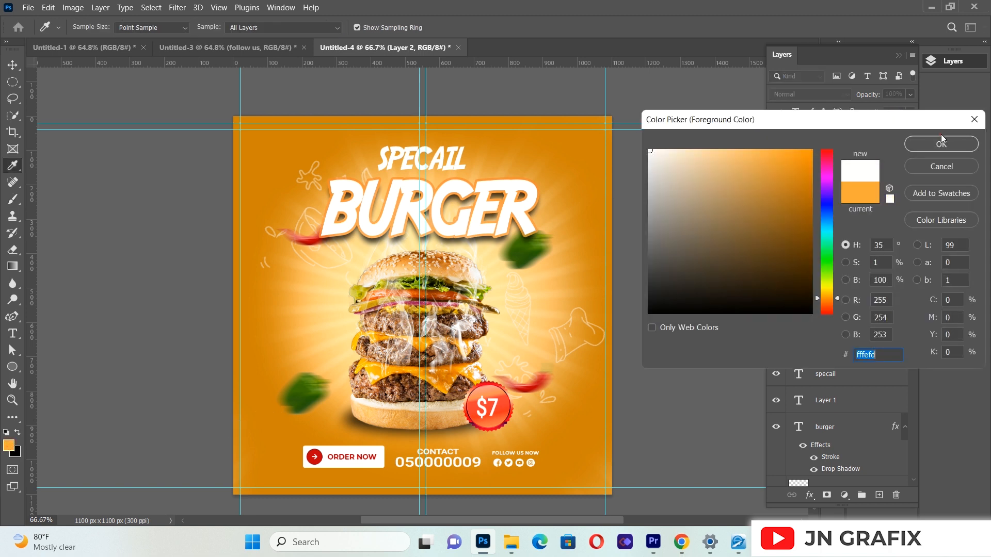
left_click(941, 143)
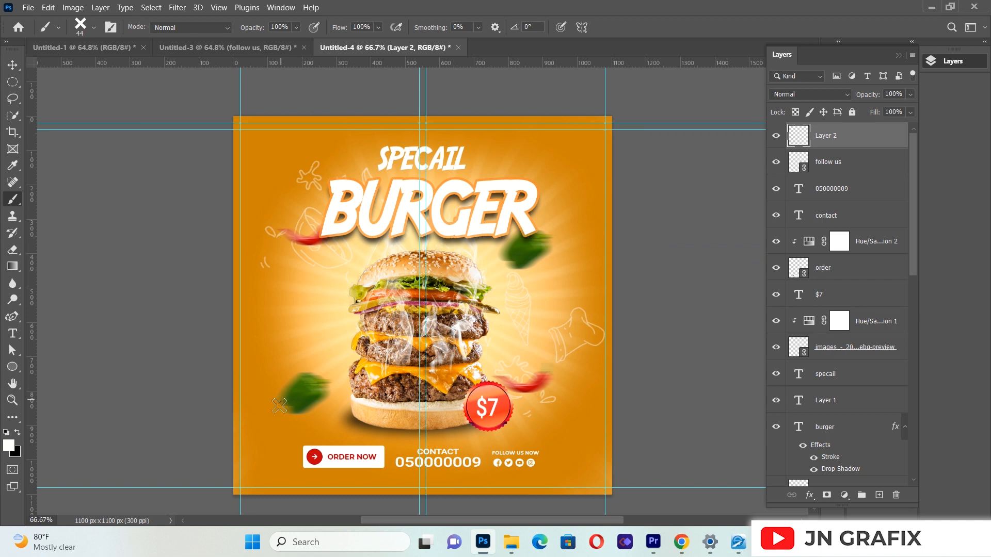
left_click(259, 427)
left_click(276, 427)
left_click(293, 426)
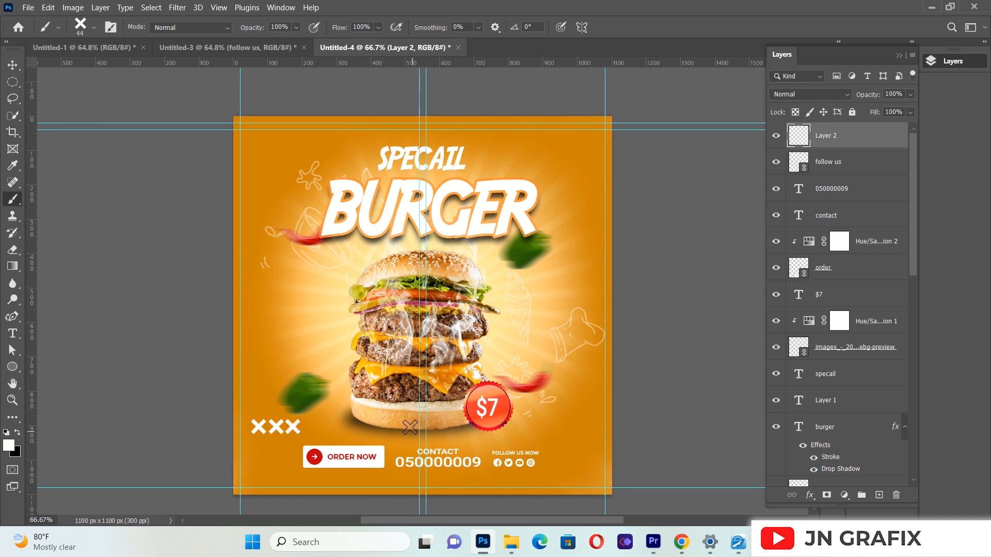
Step: Switch the Brush to the ring-shaped 1712 tip and set its size to 44 px
left_click(110, 29)
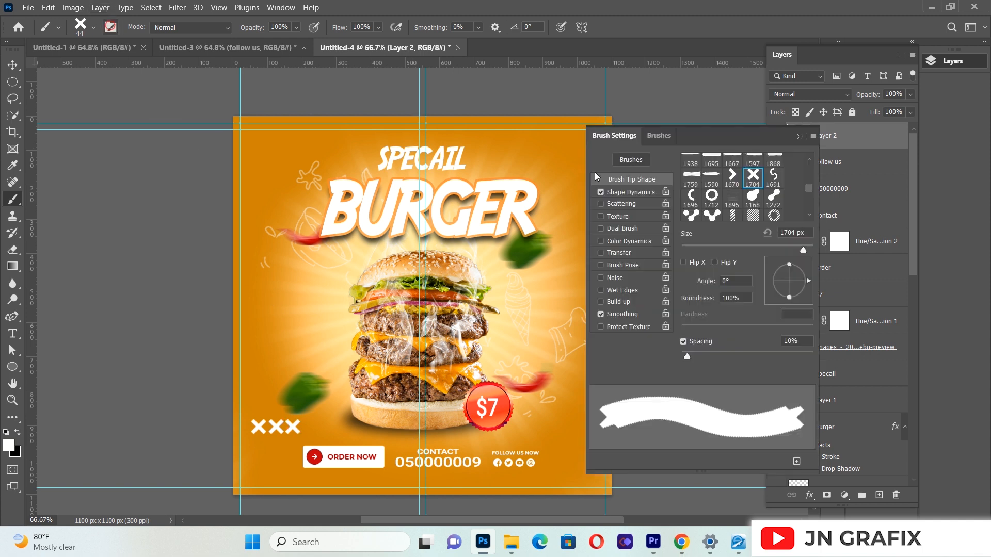
left_click(710, 196)
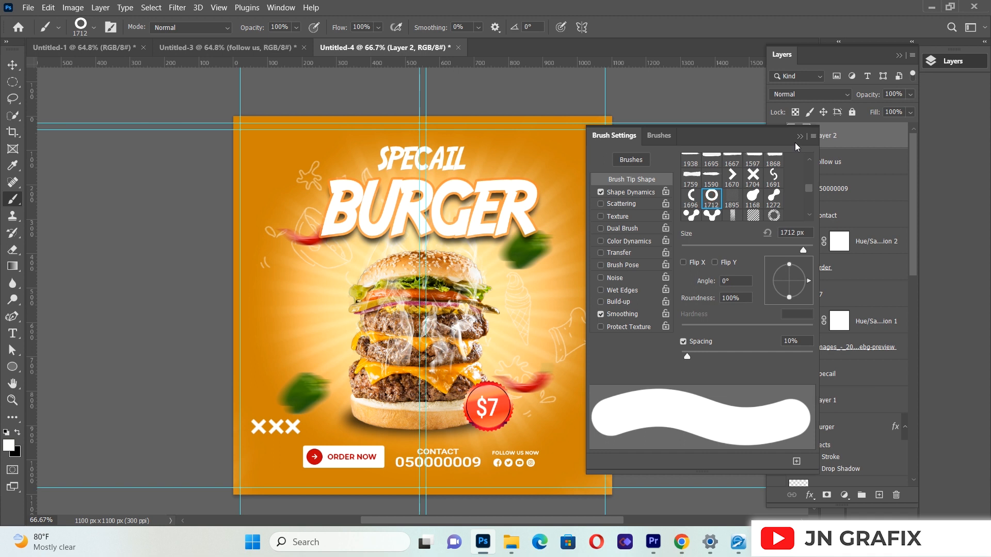
left_click(800, 136)
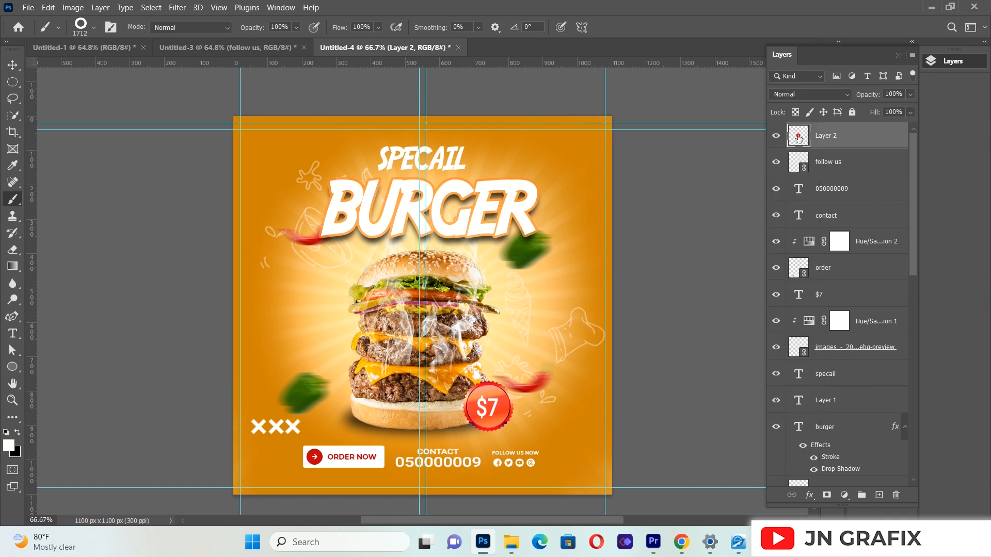
left_click(94, 29)
left_click_drag(104, 68, 97, 69)
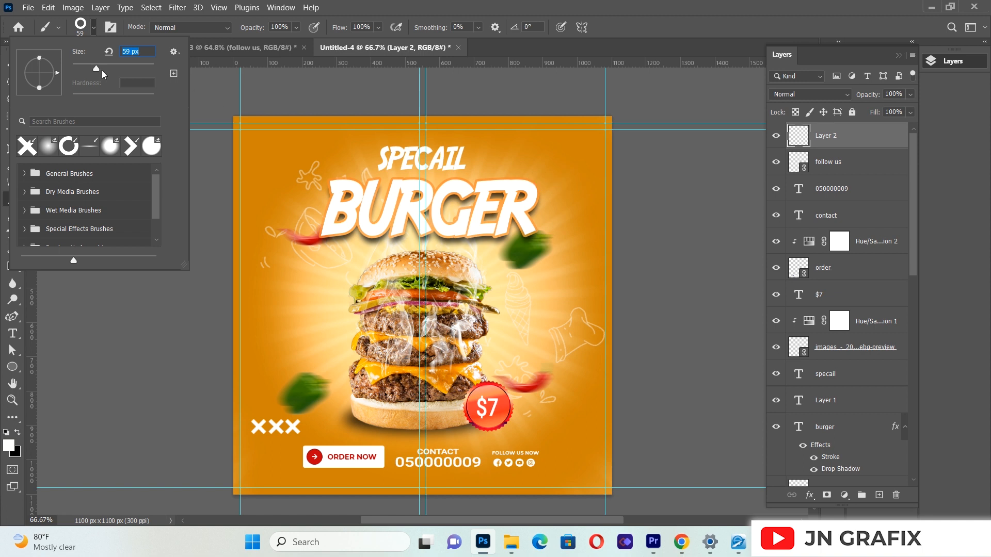
mouse_move(97, 69)
left_mouse_down()
mouse_move(82, 70)
mouse_move(92, 79)
left_mouse_up()
key("Return")
Step: Stamp three white rings in a vertical column near the flyer's upper-right corner, then return to the Move tool with nothing selected
left_click(572, 157)
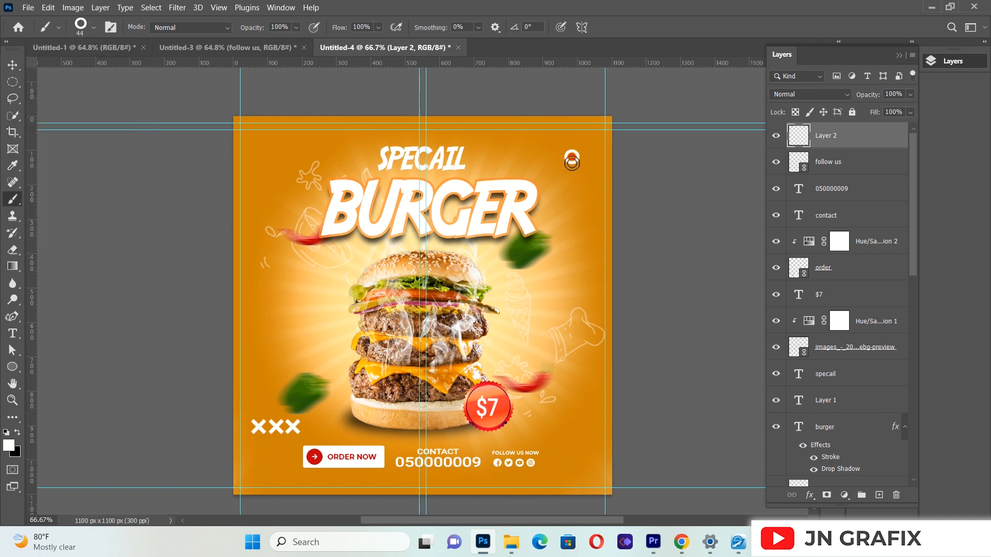
left_click(572, 174)
left_click(572, 192)
left_click(12, 65)
left_click(110, 277)
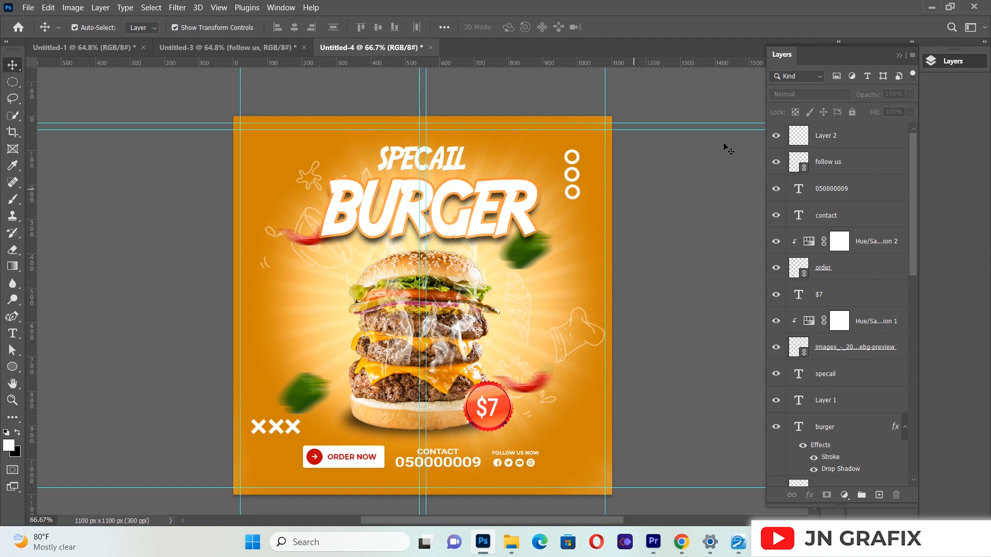
Step: Raise the exposure of the Exposure 1 adjustment layer to +1.00
left_click_drag(913, 154, 936, 488)
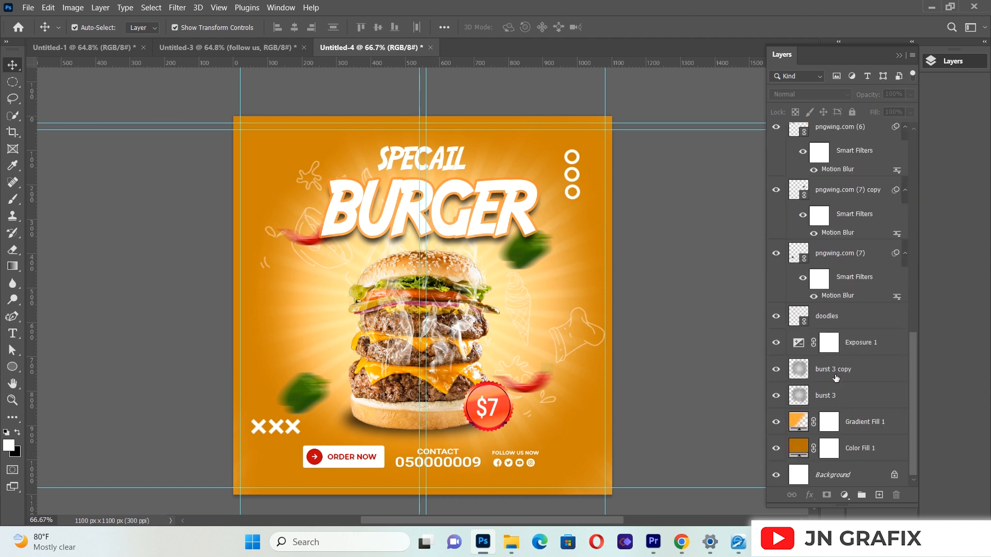
double_click(805, 343)
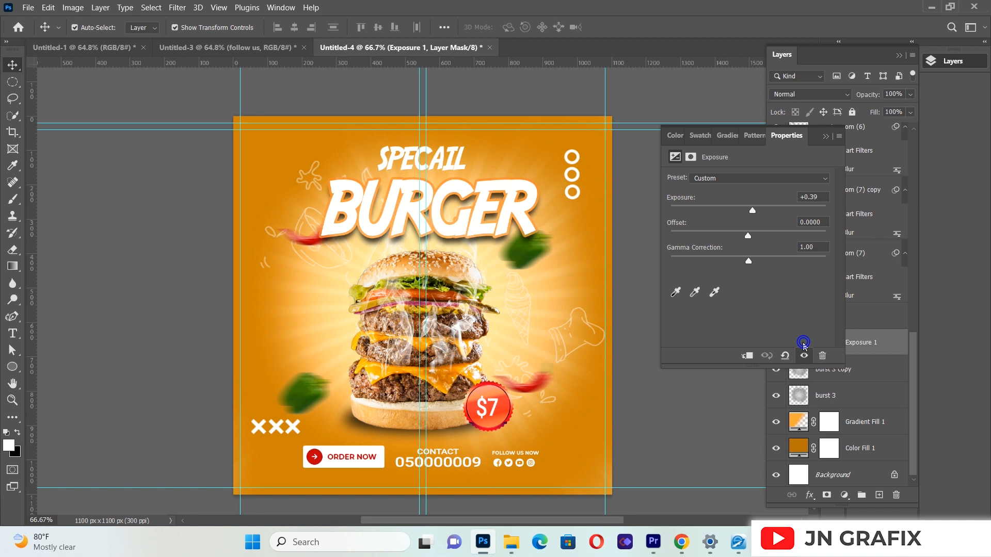
left_click_drag(759, 212, 760, 209)
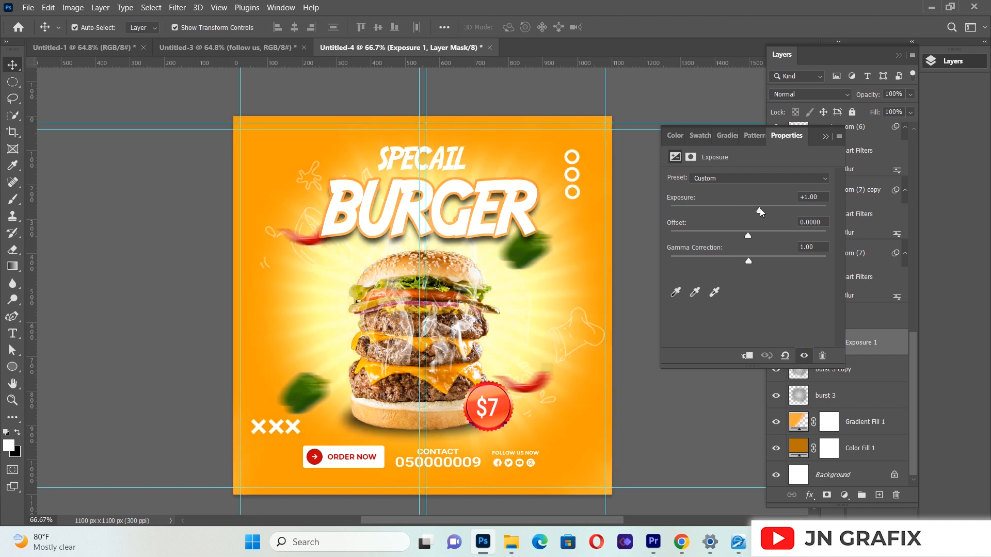
mouse_move(759, 208)
left_mouse_down()
mouse_move(774, 211)
mouse_move(758, 210)
left_mouse_up()
left_click(827, 137)
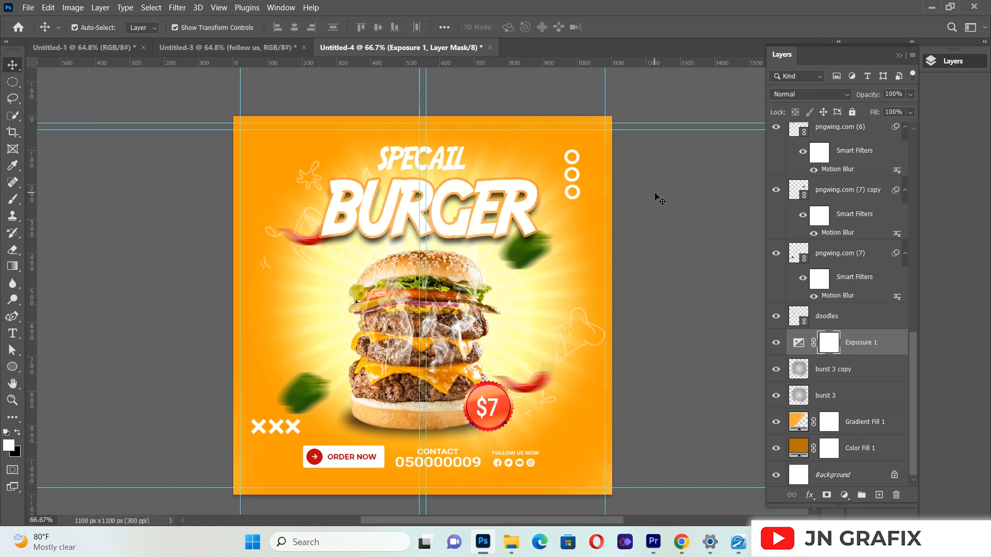
Step: Lower the exposure of the Exposure 1 adjustment layer to give the orange background a moderate brightness
left_click(798, 343)
left_click_drag(760, 212, 754, 212)
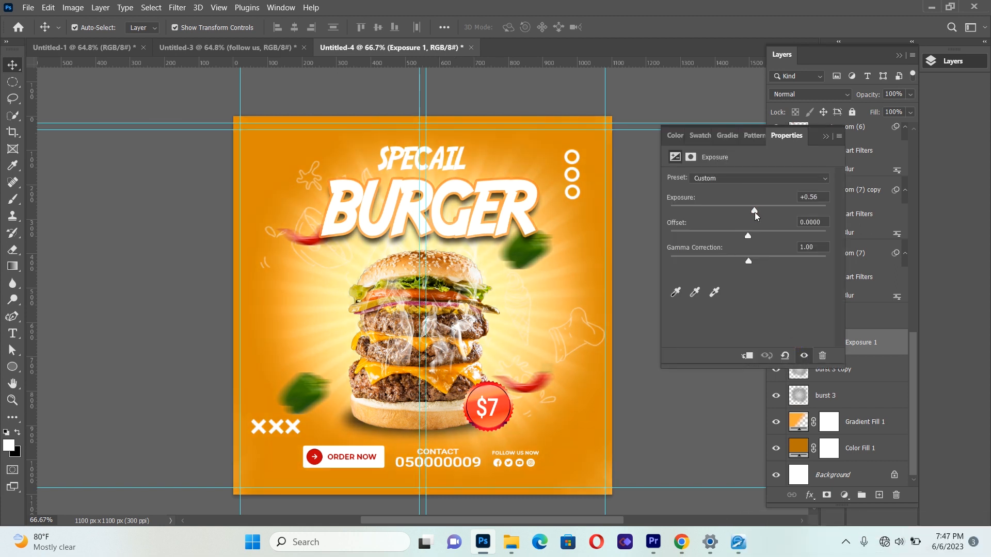
left_click_drag(754, 213, 759, 210)
left_click(825, 136)
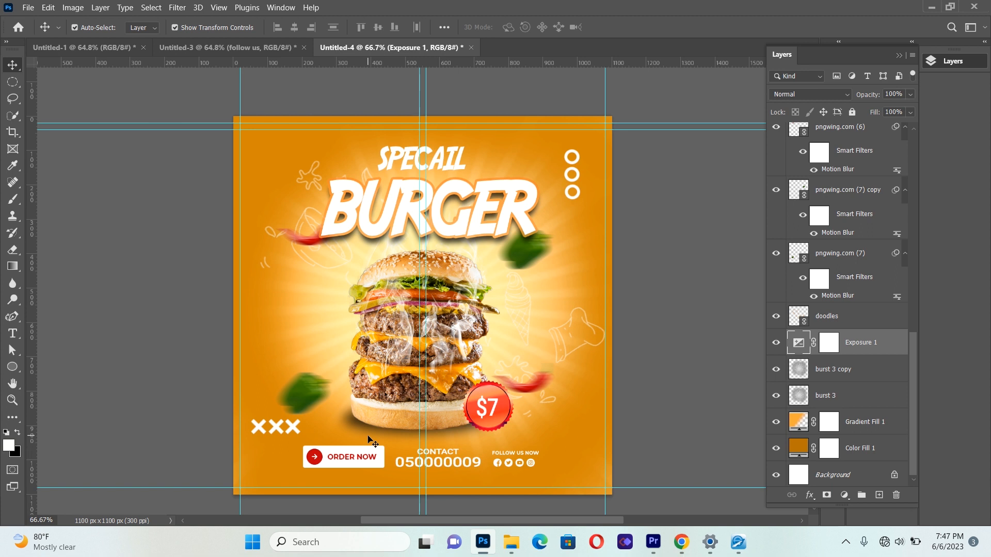
Step: Move the left chili down below the headline, the right chili up, and the upper-right green pepper down clear of BURGER
left_click_drag(304, 232, 286, 245)
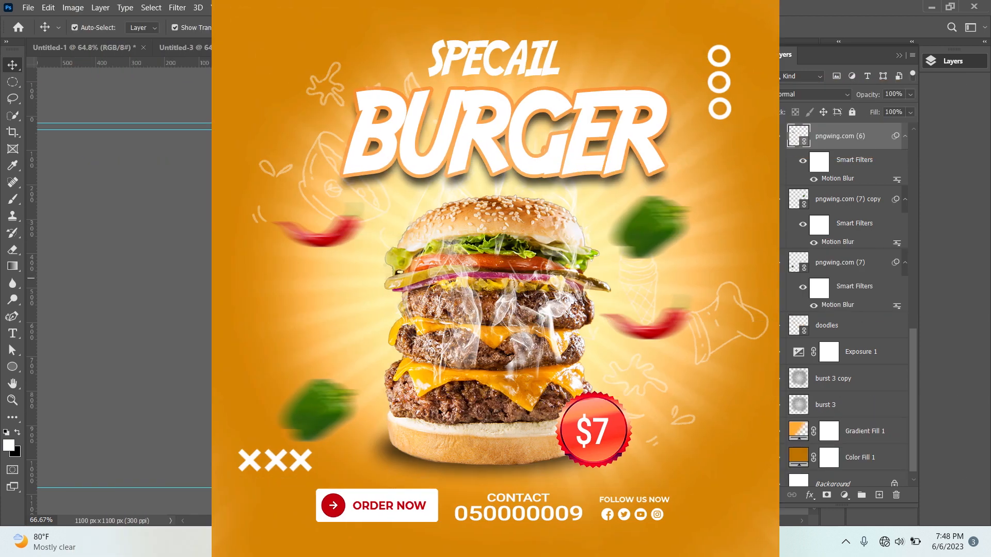
left_click(179, 304)
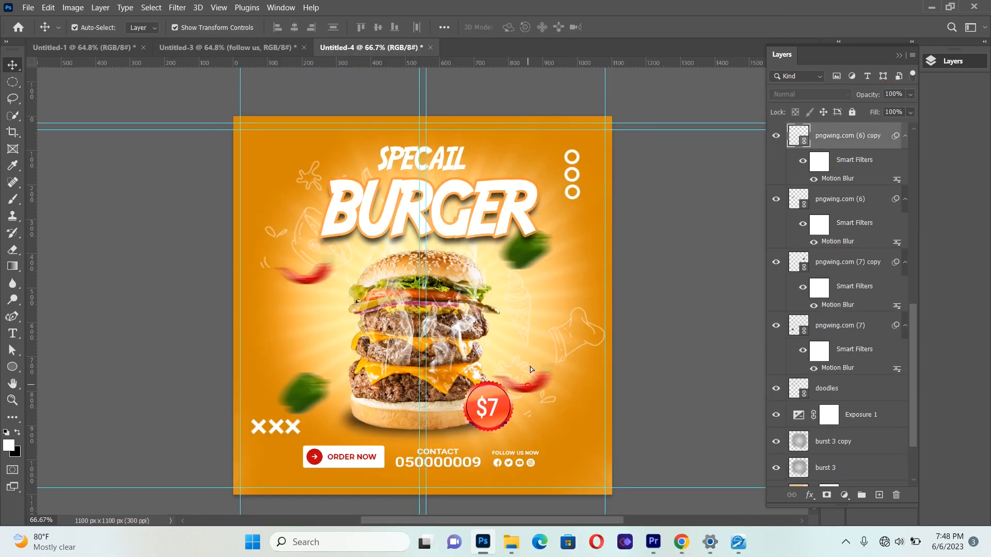
left_click_drag(530, 378, 525, 334)
left_click(156, 370)
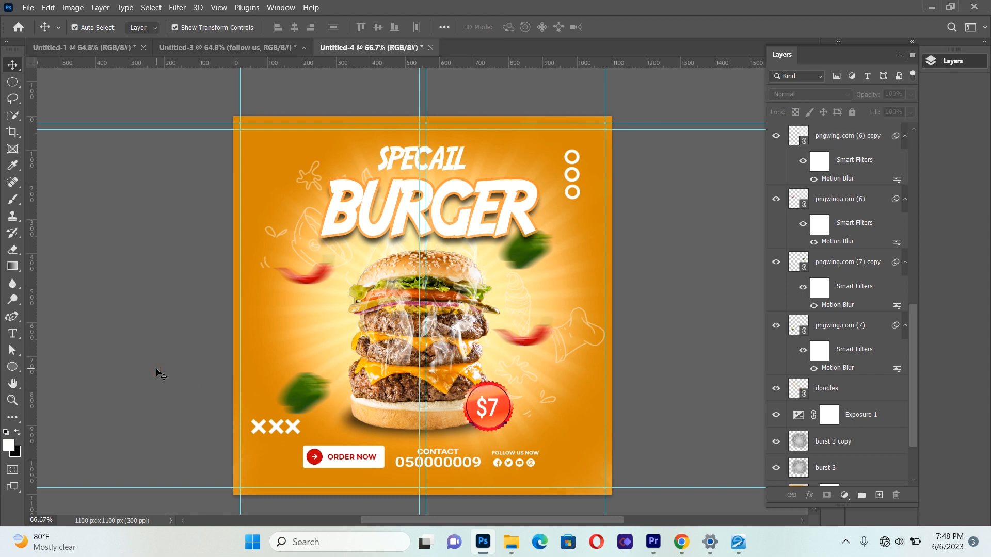
left_click_drag(522, 255, 524, 271)
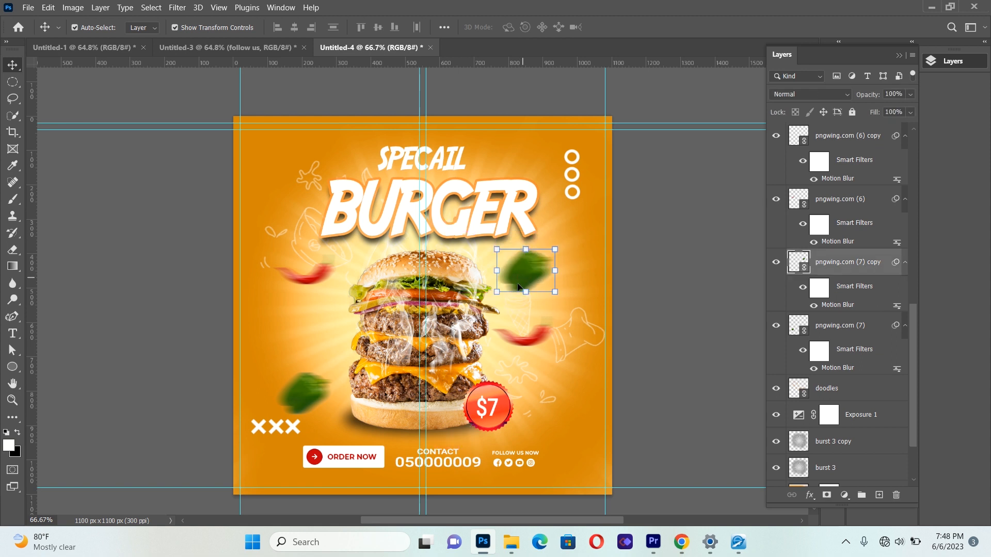